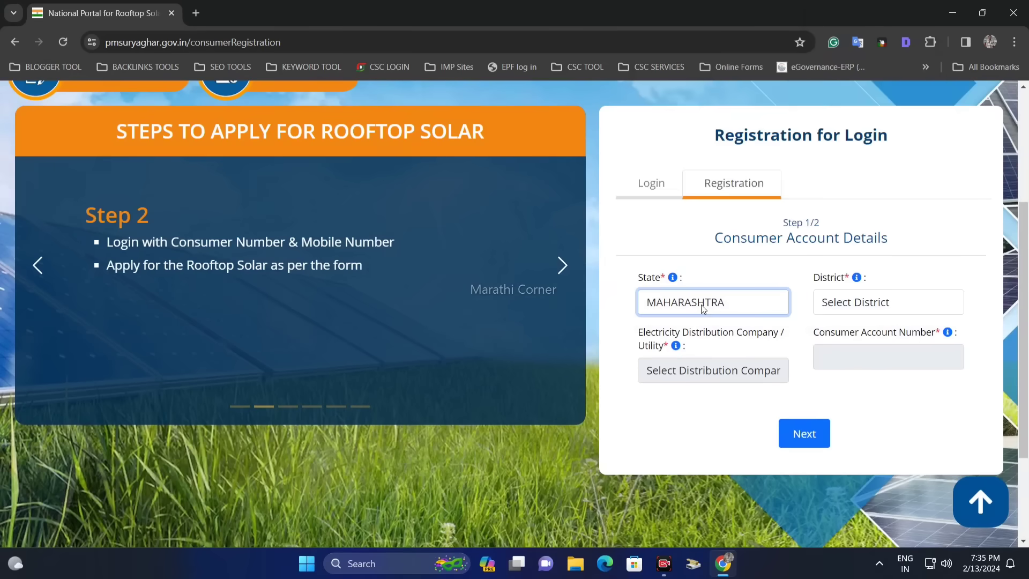
- Select Pune as the district and Maharashtra State Electricity Distribution Co. Ltd as the utility
click(872, 304)
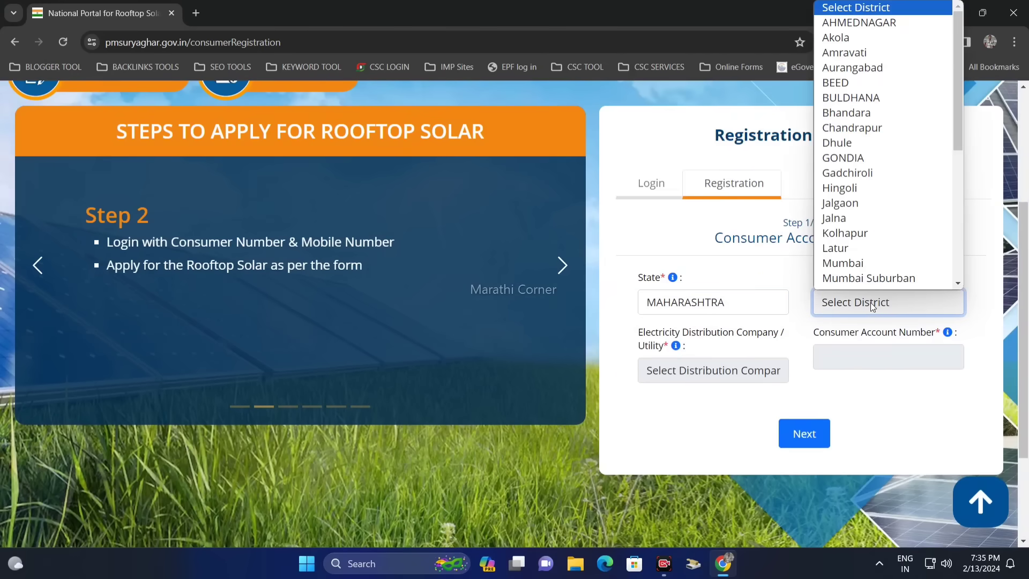
key(p)
key(p)
key(p)
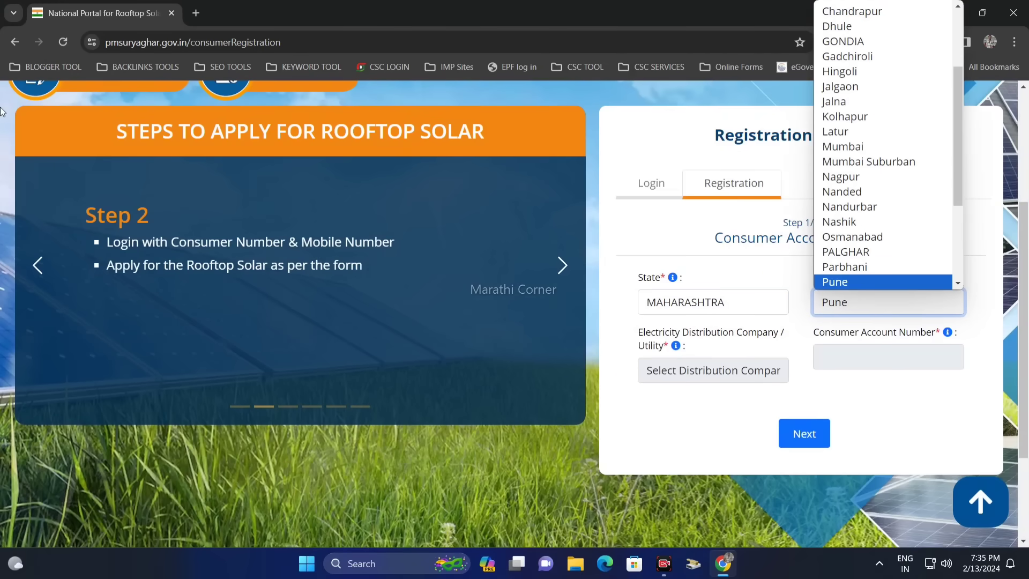
key(Return)
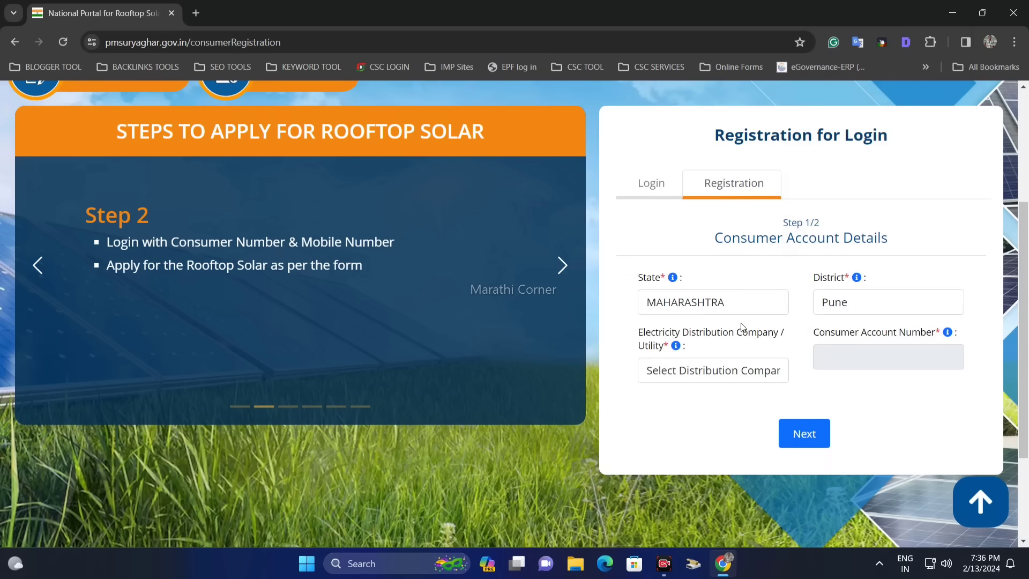
drag(740, 328, 781, 328)
click(693, 367)
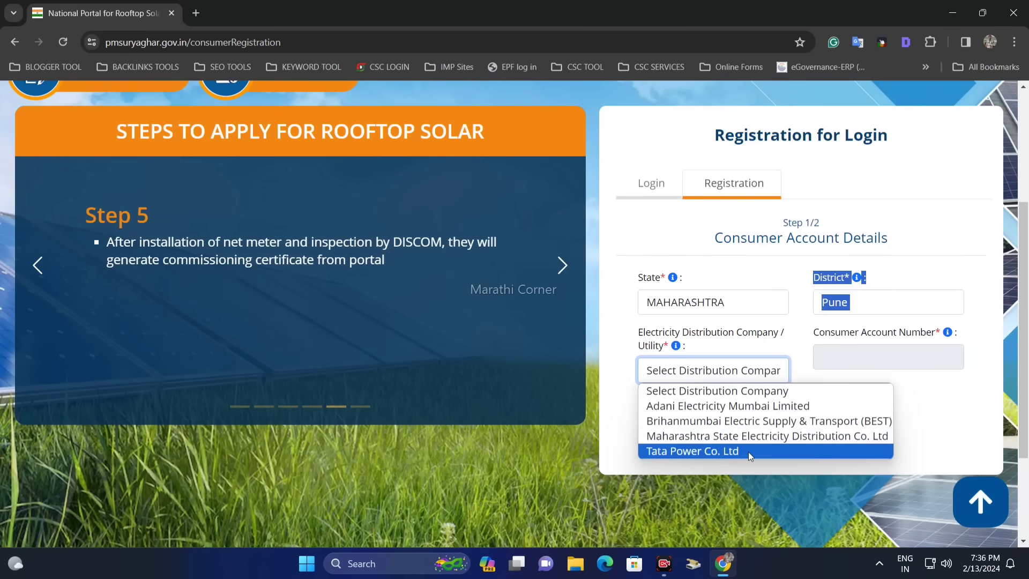
click(747, 443)
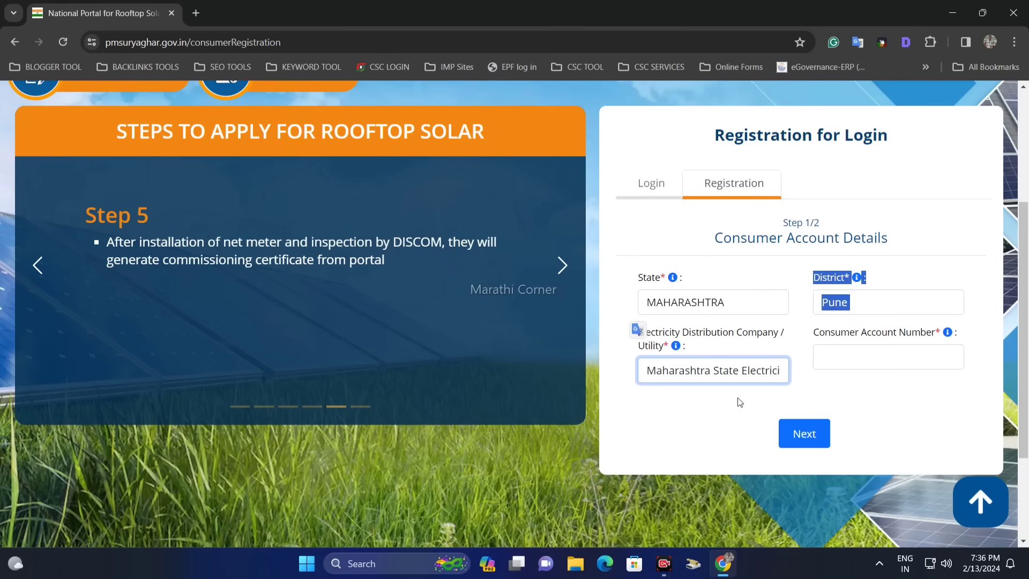
- Paste the consumer account number, look up the registered name, and proceed to verification
drag(820, 333, 918, 336)
click(921, 337)
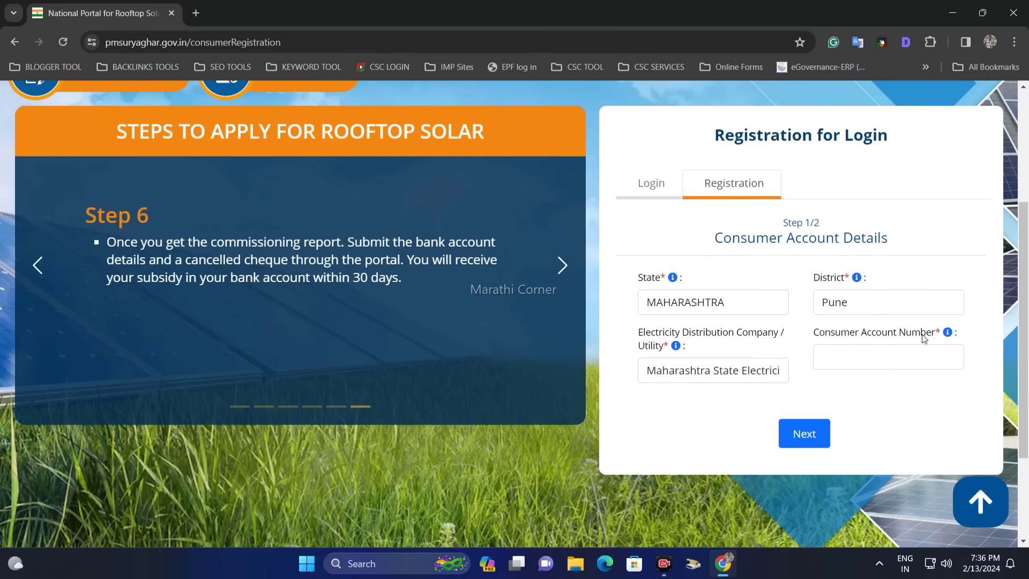
drag(821, 337, 922, 344)
click(858, 359)
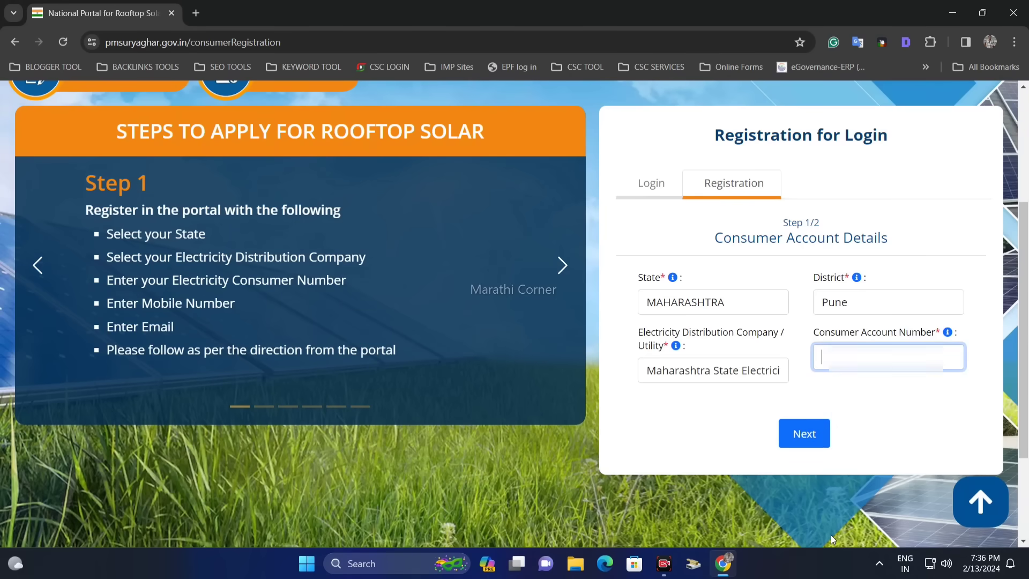
key(ctrl+v)
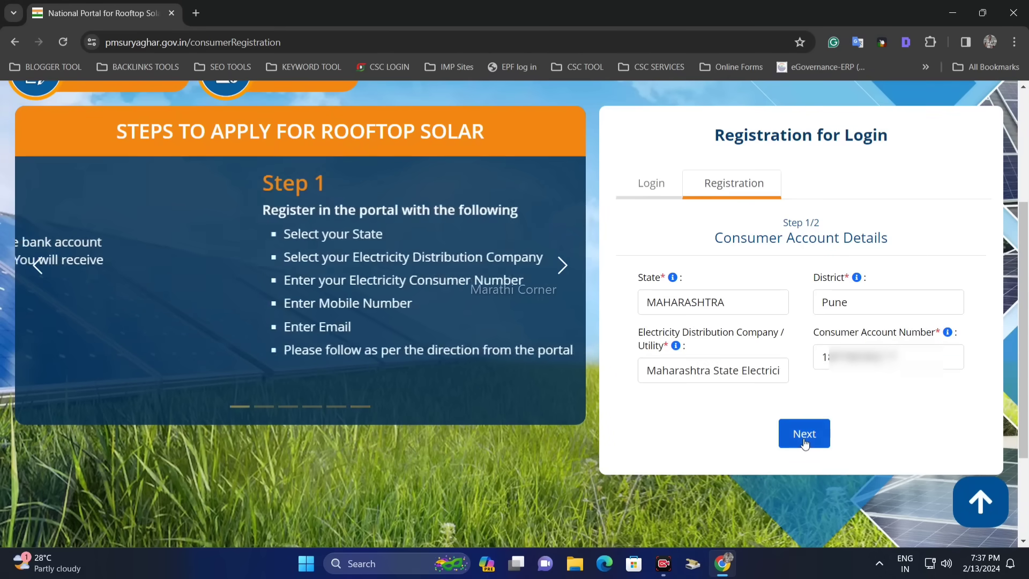
click(805, 440)
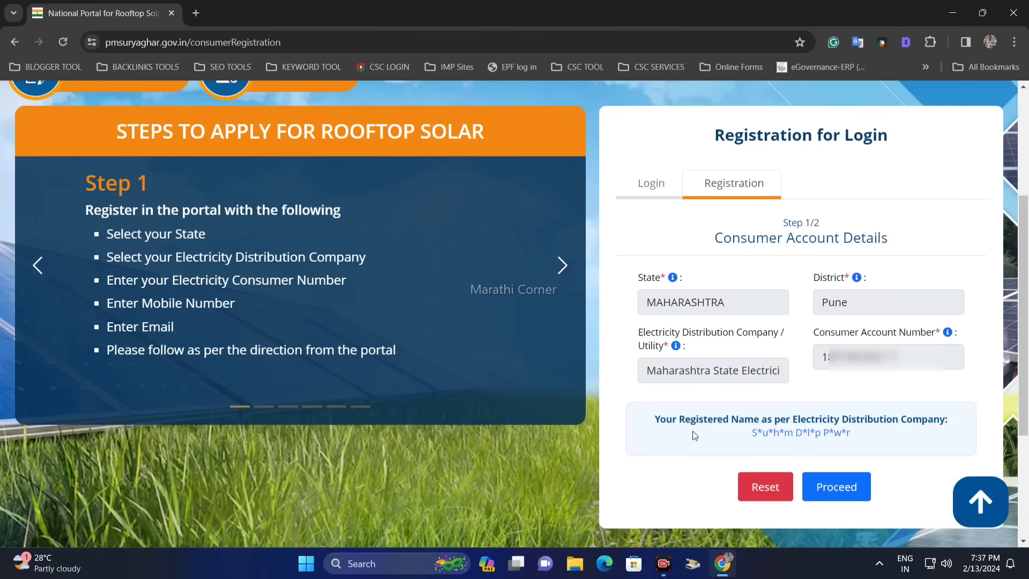
drag(656, 419, 941, 421)
click(915, 424)
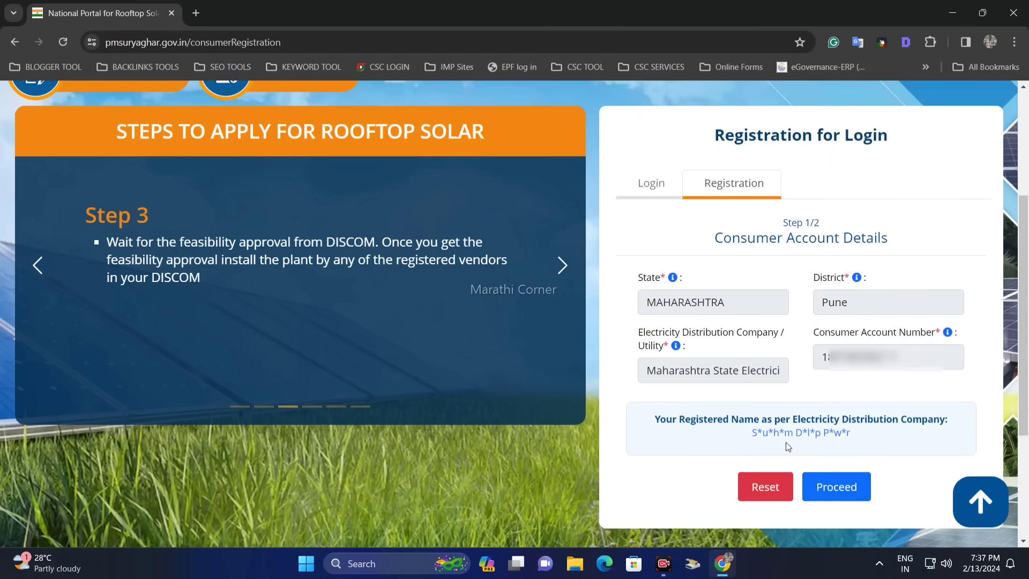
click(847, 496)
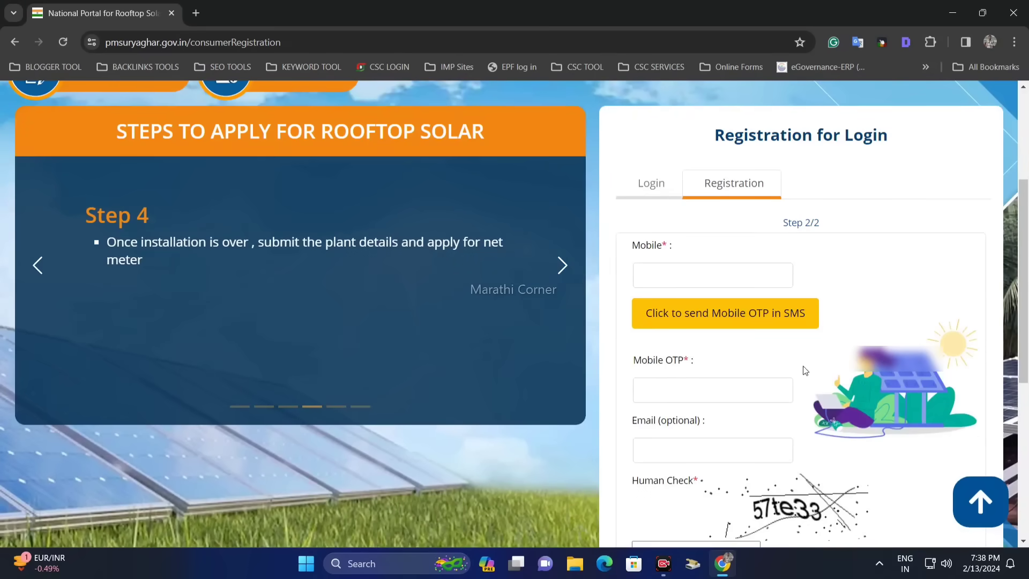
- Review the mobile, OTP and email fields and make a first entry in the image captcha field
scroll(661, 294, down, 1)
double_click(647, 179)
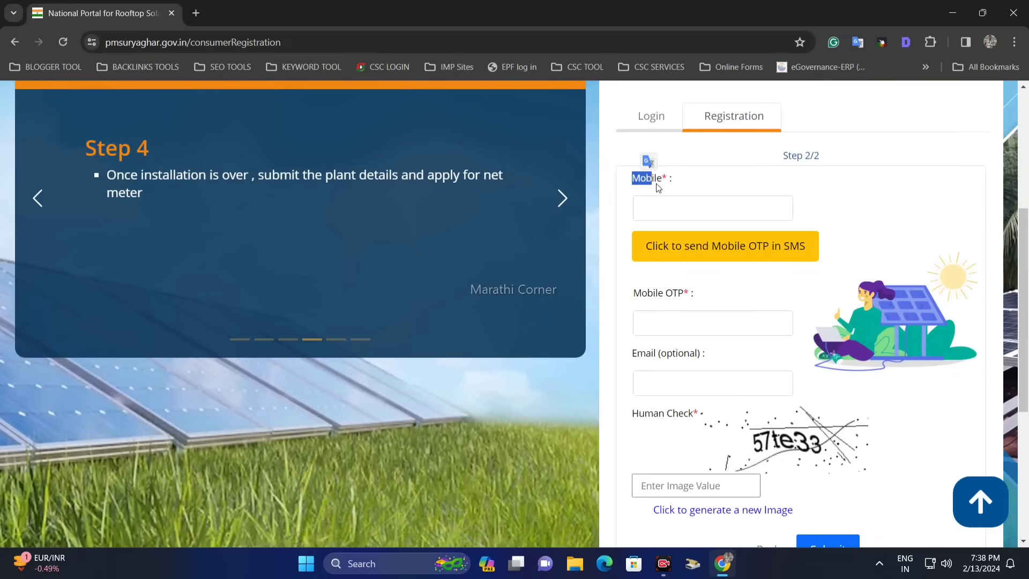
click(675, 208)
scroll(702, 213, down, 1)
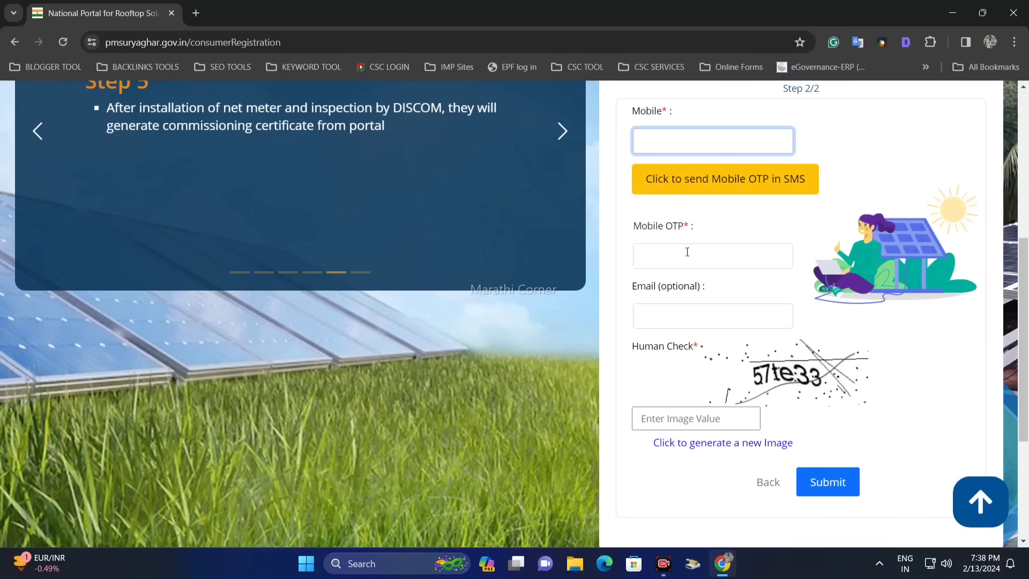
scroll(688, 252, down, 1)
click(664, 196)
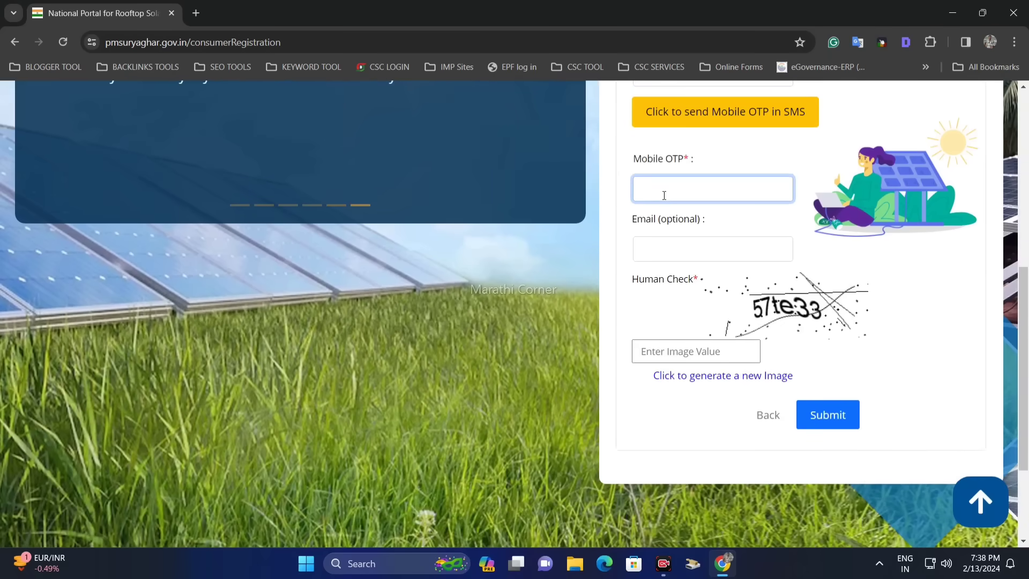
drag(642, 224, 709, 221)
click(671, 247)
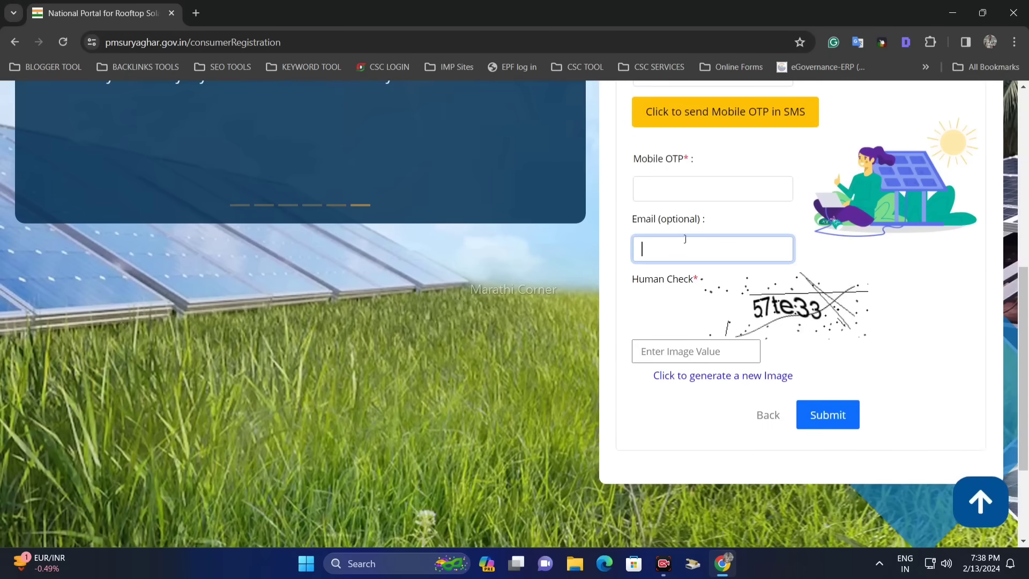
click(667, 348)
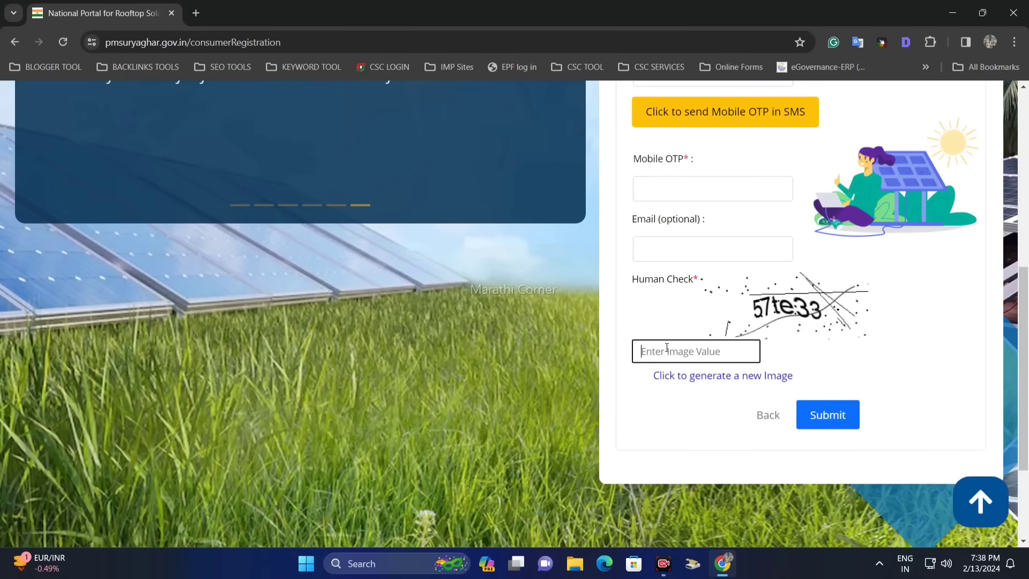
text(57ye)
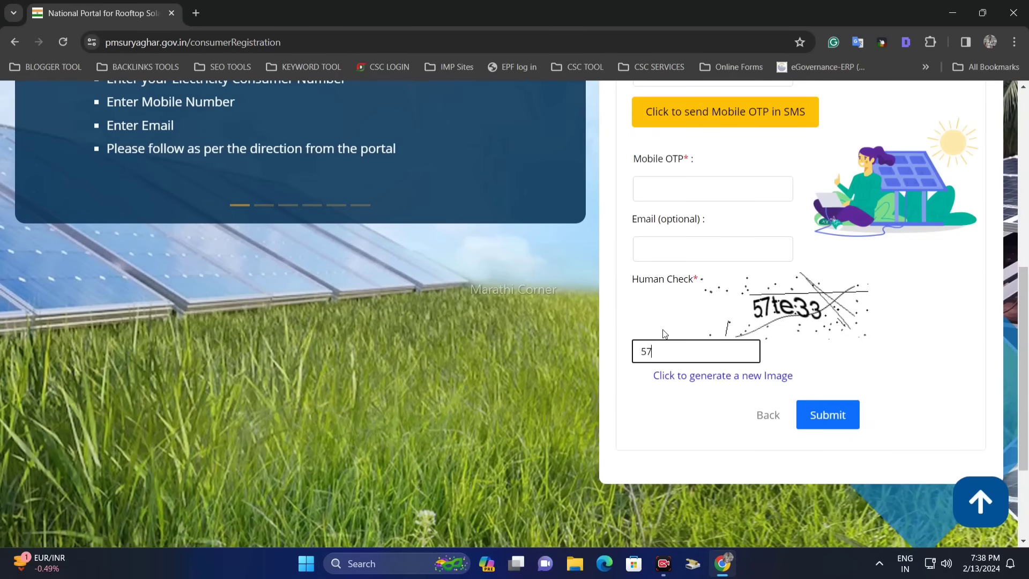
- Enter the mobile OTP, re-enter the captcha value, and submit the registration, confirming with OK
click(739, 188)
scroll(739, 135, down, 2)
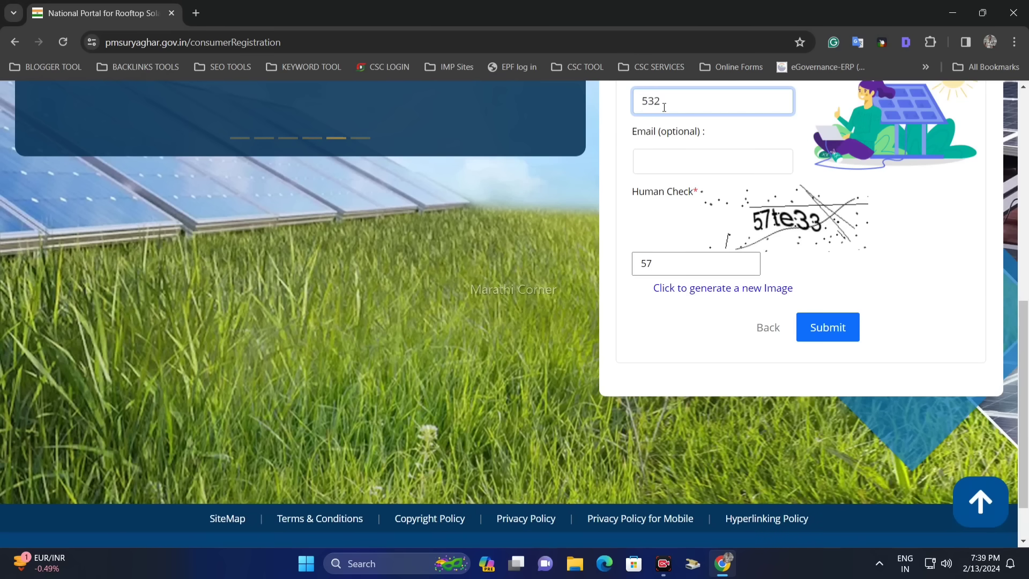
click(663, 161)
click(682, 255)
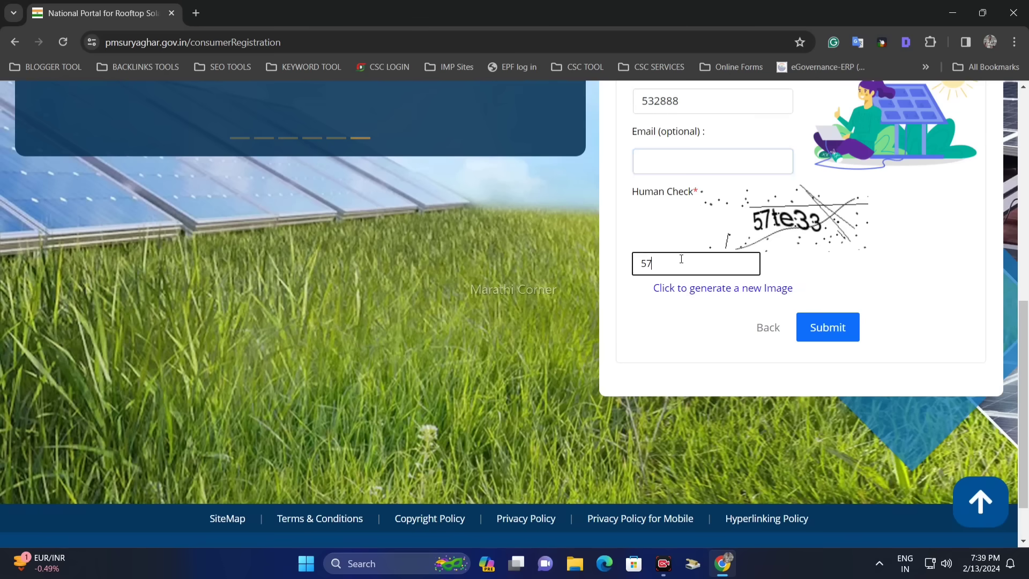
text(57te33)
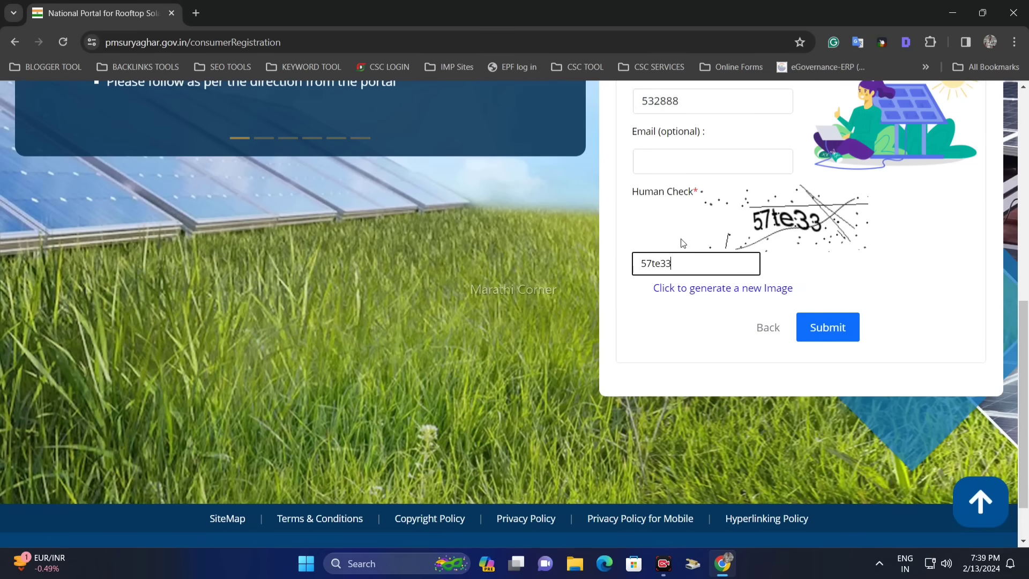
key(Return)
click(475, 303)
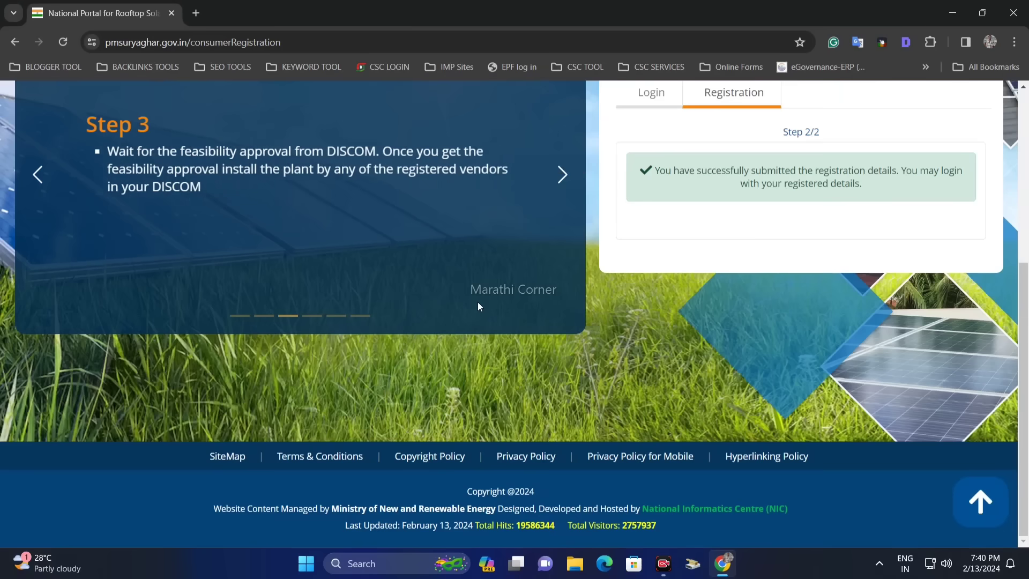
- Review the registration success message and go to the login page with a fresh captcha
scroll(693, 255, up, 1)
drag(657, 239, 880, 262)
click(804, 249)
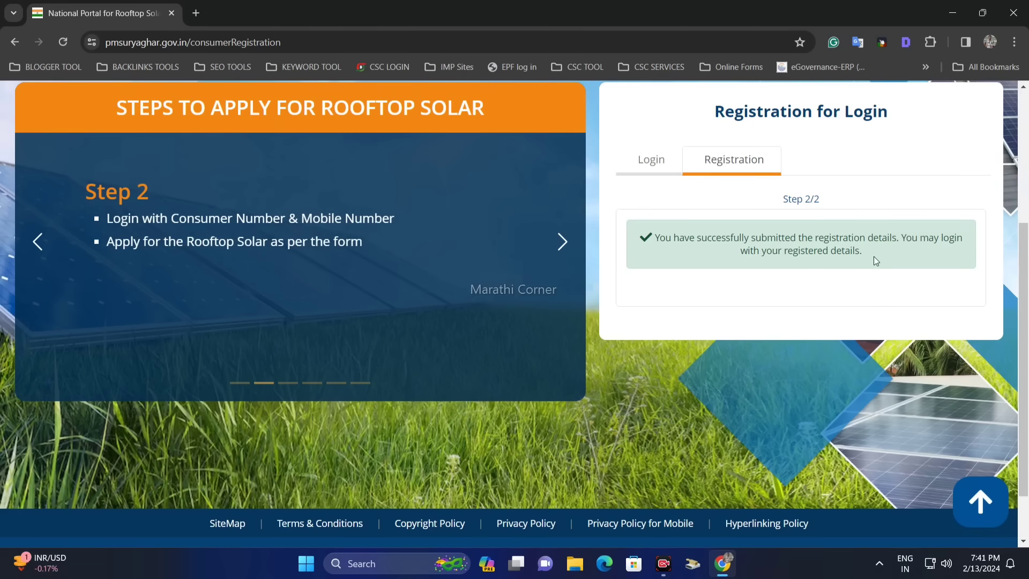
click(653, 166)
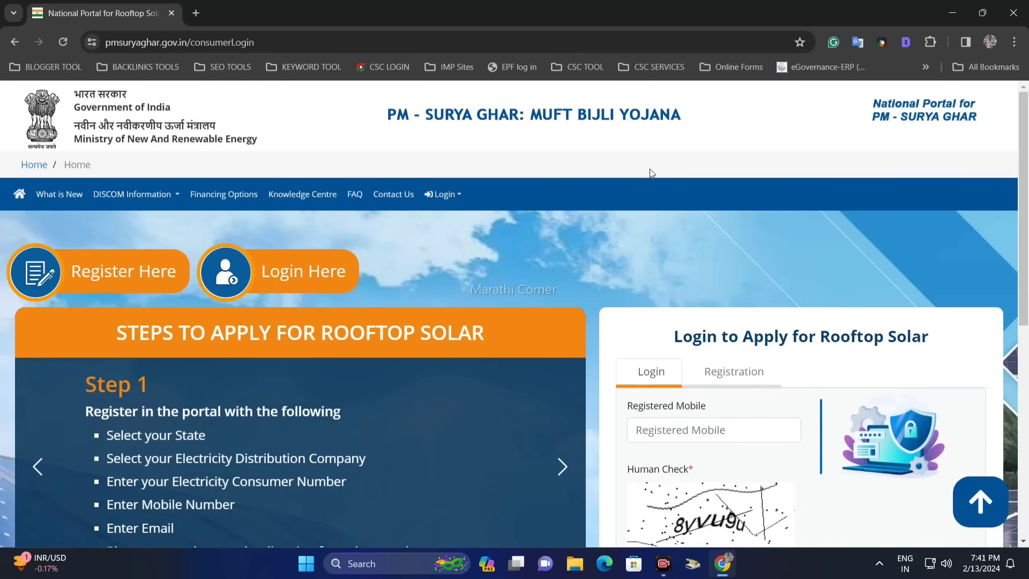
scroll(718, 371, down, 1)
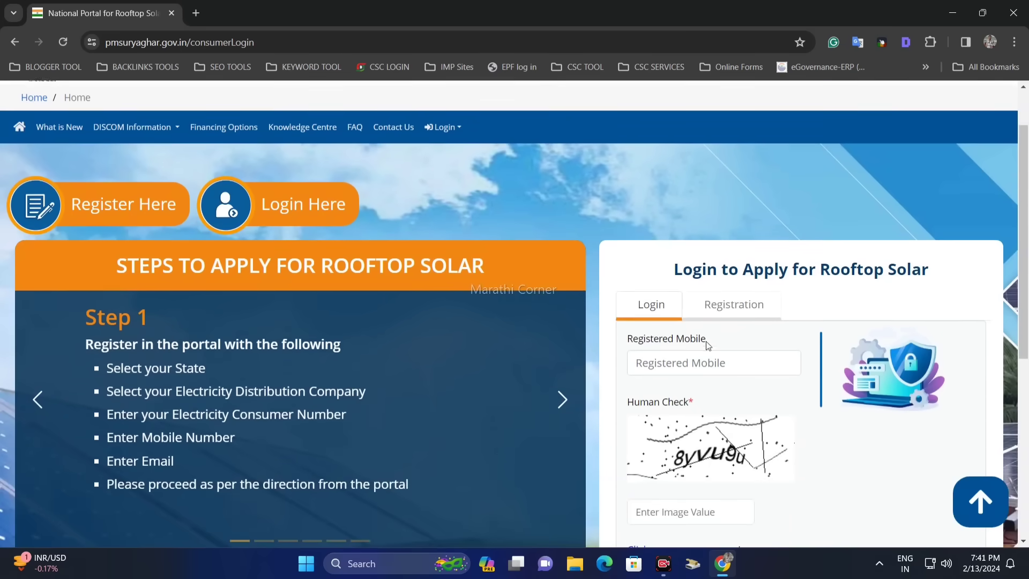
click(653, 315)
- Log in with the registered mobile number and the received OTP
scroll(697, 317, down, 1)
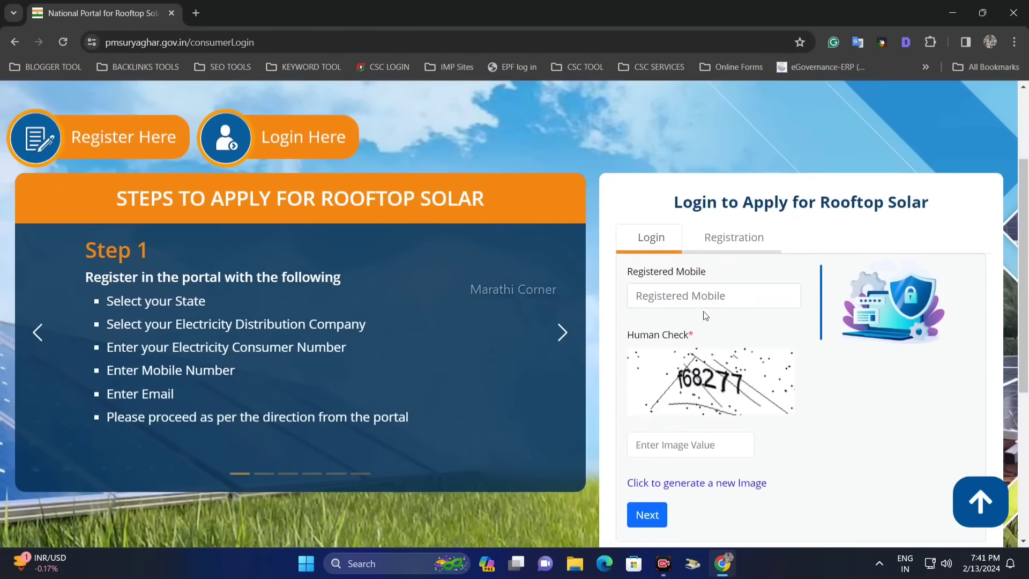
drag(634, 280, 719, 275)
click(671, 296)
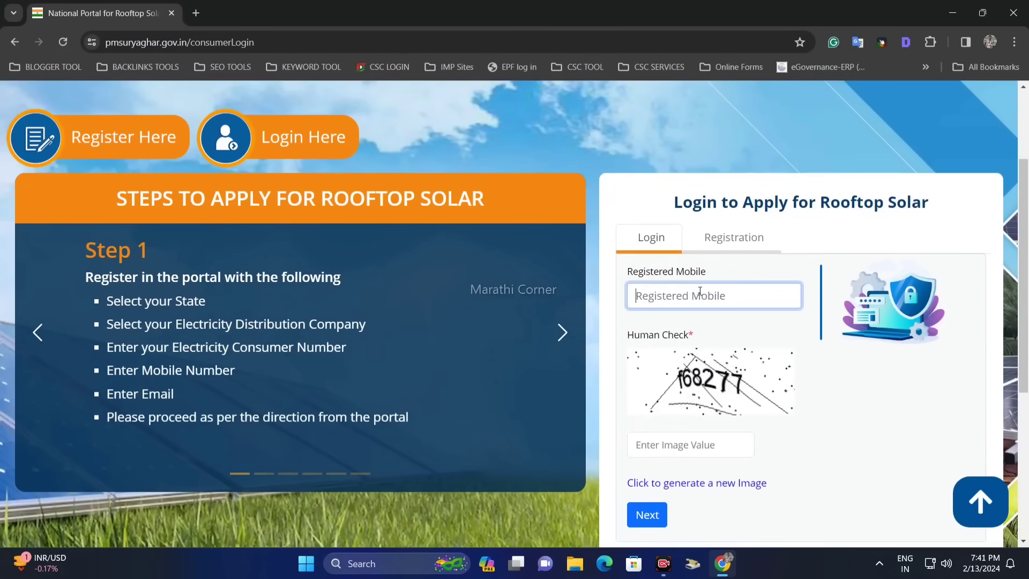
scroll(672, 311, down, 1)
click(677, 368)
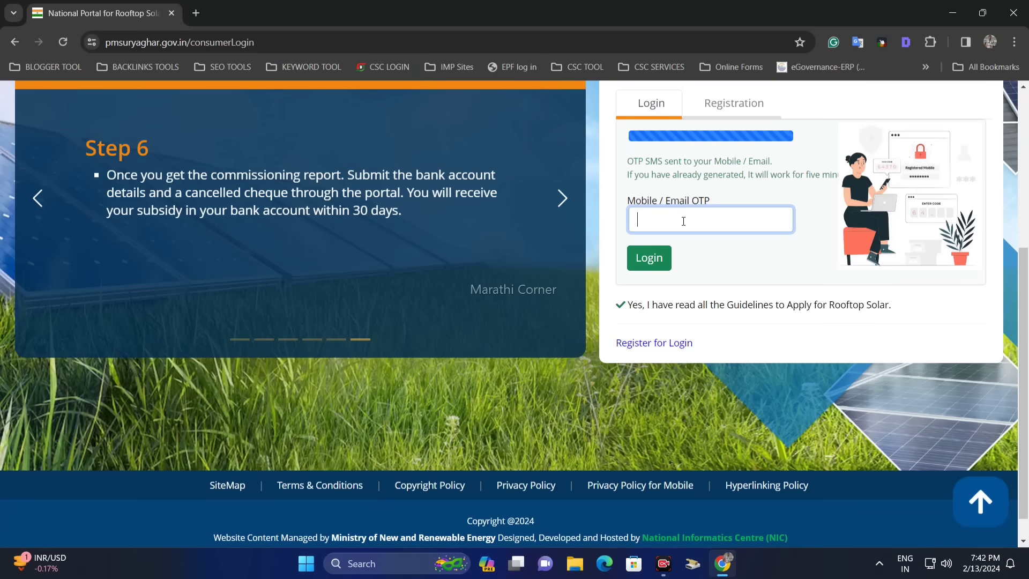
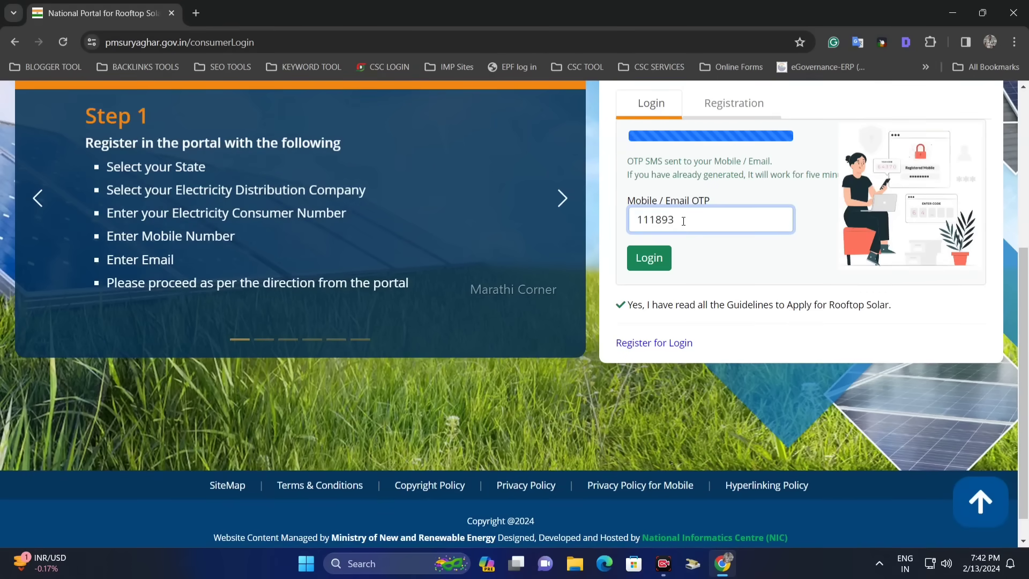
click(651, 262)
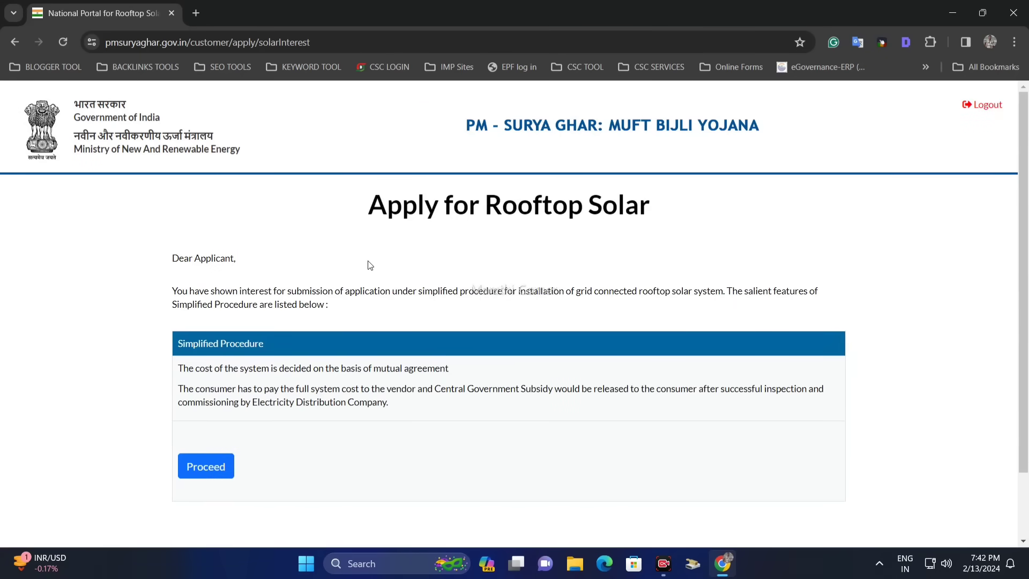
- Scroll the Apply for Rooftop Solar page and proceed with the simplified procedure application
scroll(370, 262, down, 2)
scroll(370, 207, up, 2)
drag(370, 207, 670, 221)
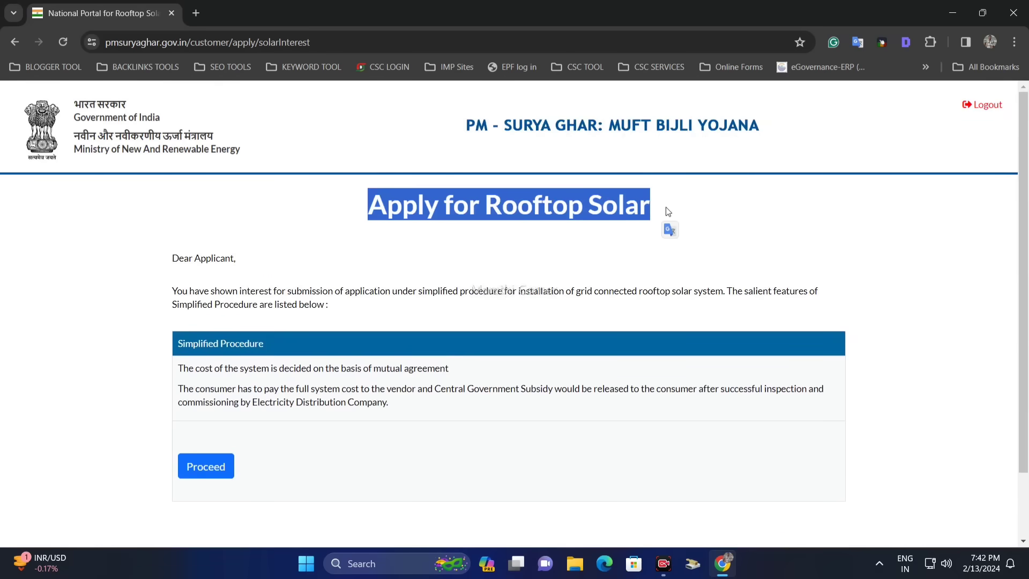
scroll(303, 299, down, 1)
scroll(301, 299, down, 1)
scroll(268, 299, up, 1)
scroll(230, 299, down, 1)
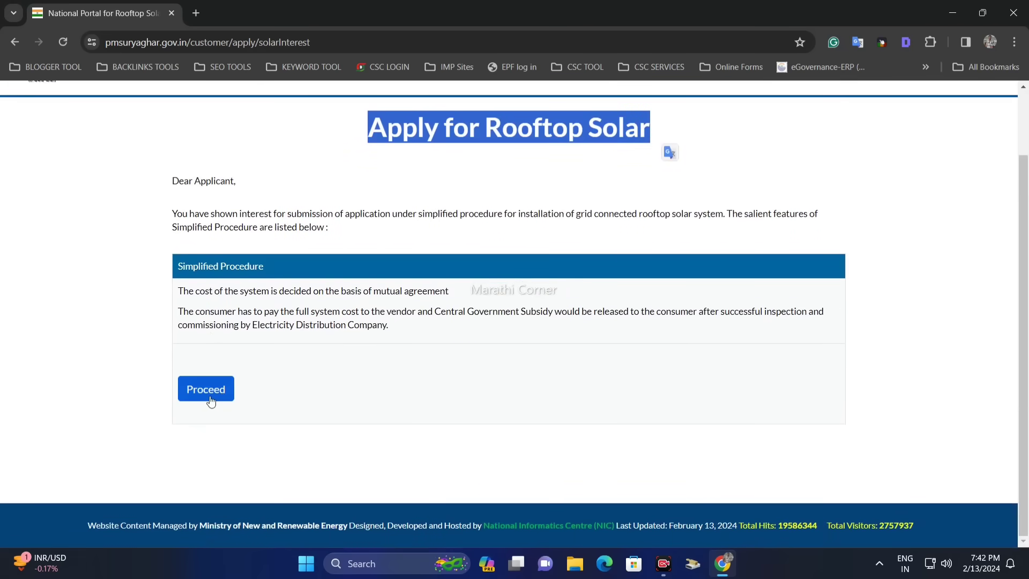
click(210, 401)
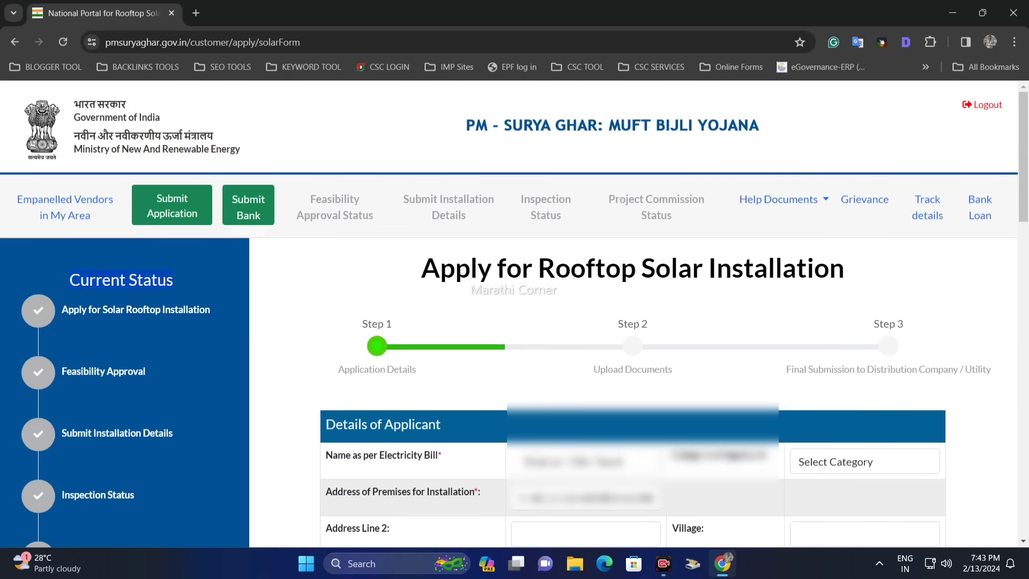
- Check the prefilled applicant name and set the applicant category to General
drag(352, 457, 462, 460)
click(462, 460)
drag(685, 455, 746, 456)
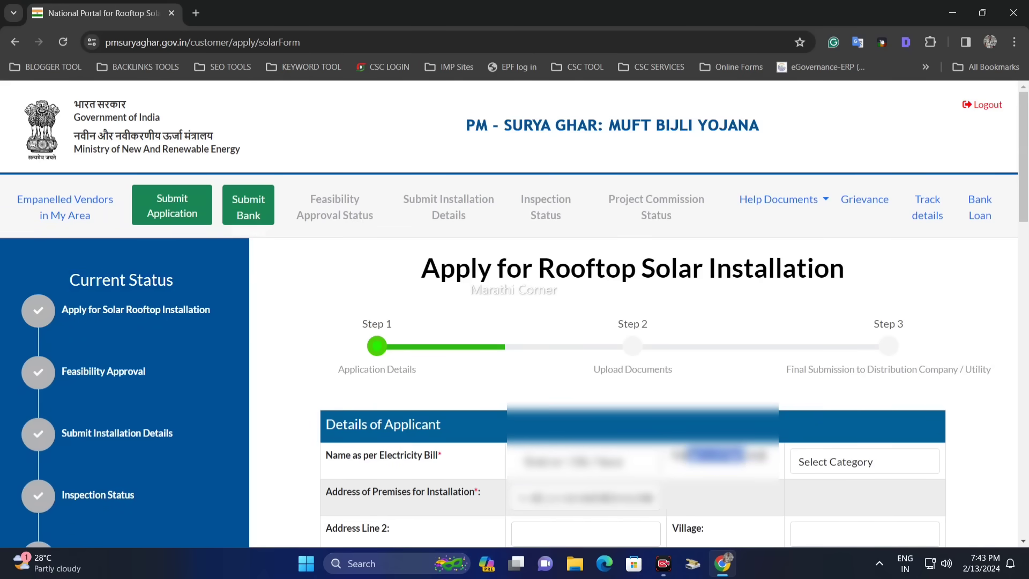
click(829, 464)
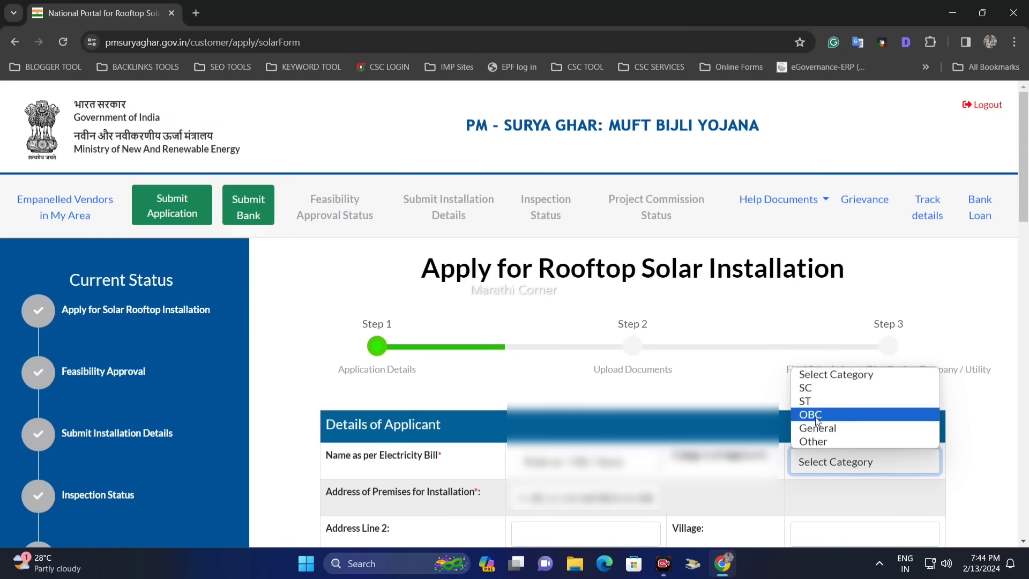
click(825, 431)
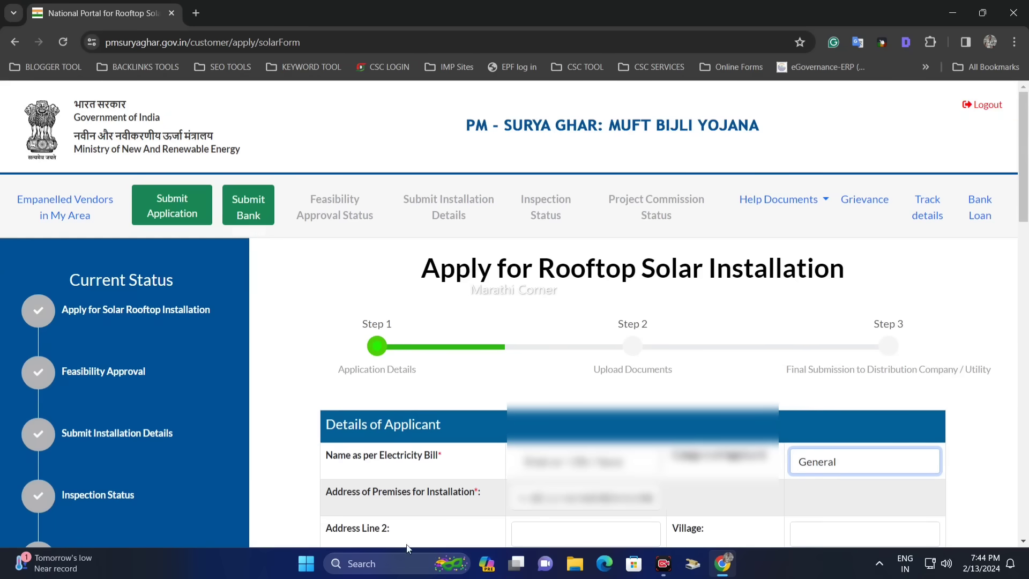
drag(322, 534, 402, 537)
click(545, 525)
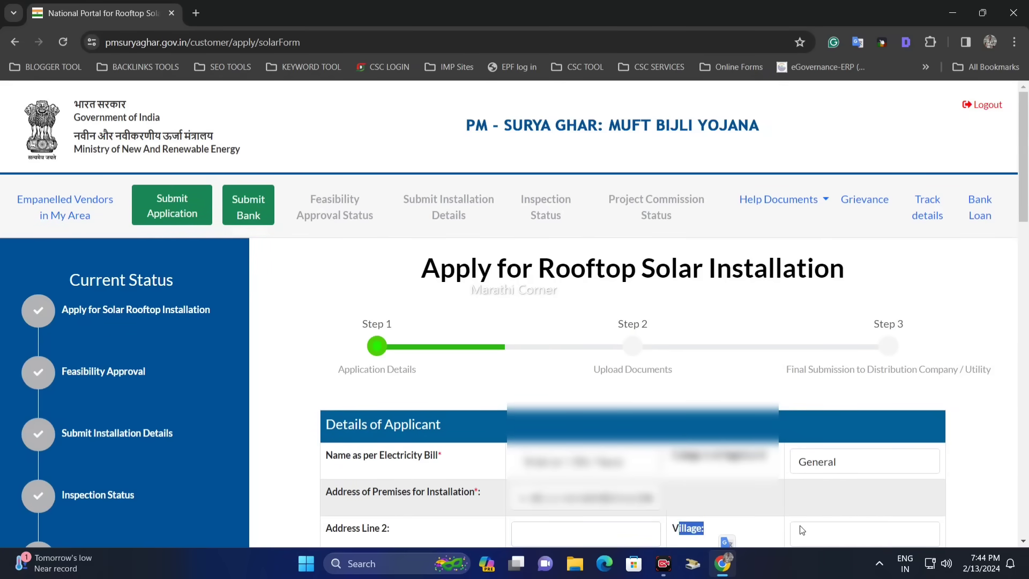
- Review the prefilled city, district and pin code, leaving the district unchanged
scroll(832, 536, down, 8)
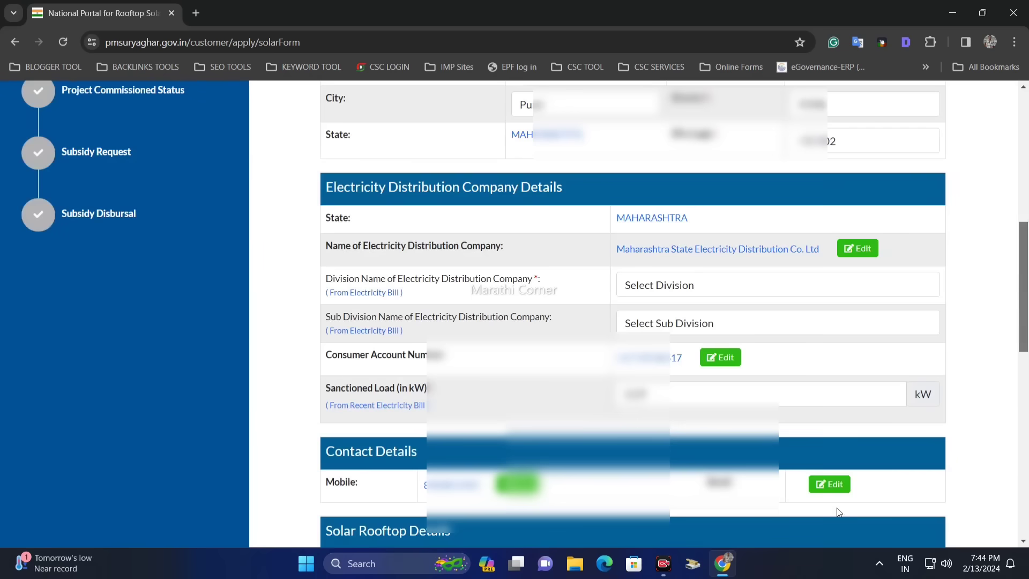
double_click(338, 104)
click(599, 111)
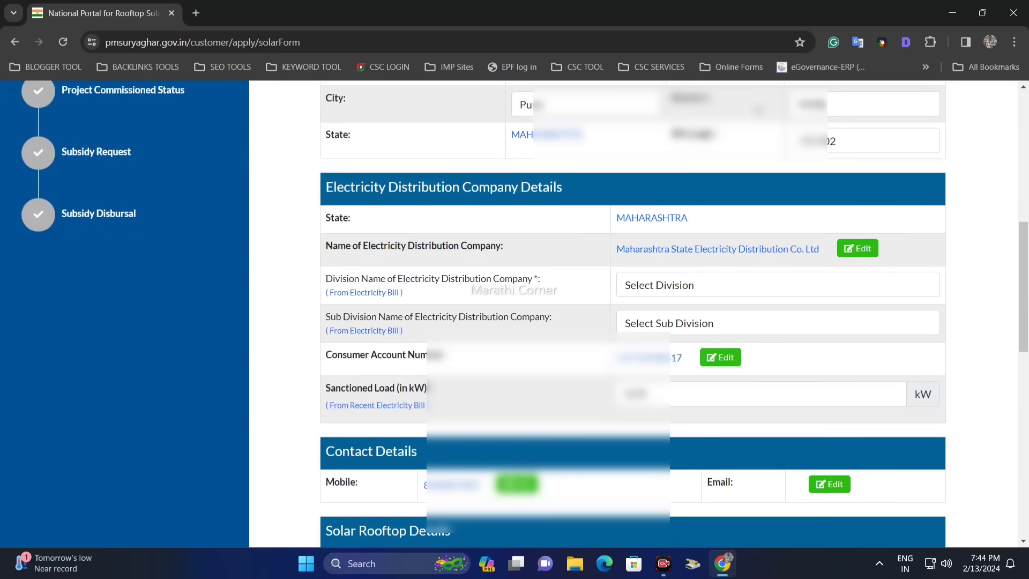
click(816, 106)
click(807, 101)
double_click(691, 135)
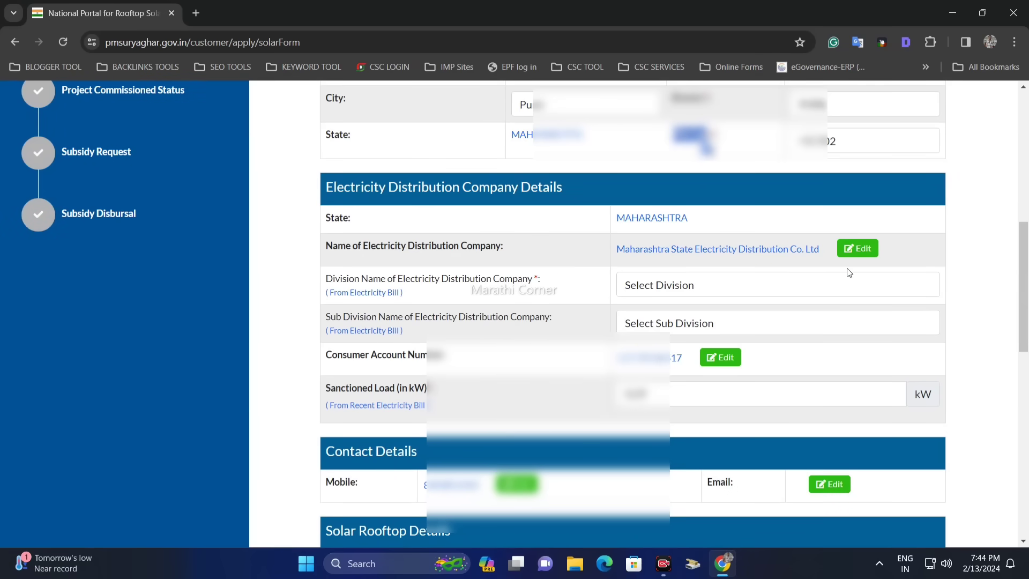
scroll(829, 535, down, 1)
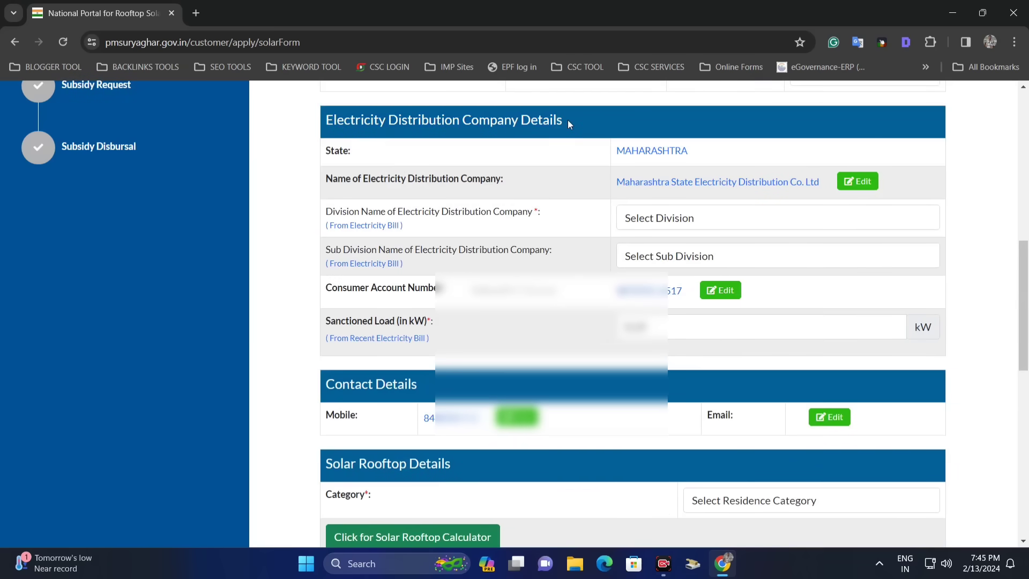
- Choose SASWAD as the division
drag(360, 212, 476, 211)
click(512, 211)
click(679, 217)
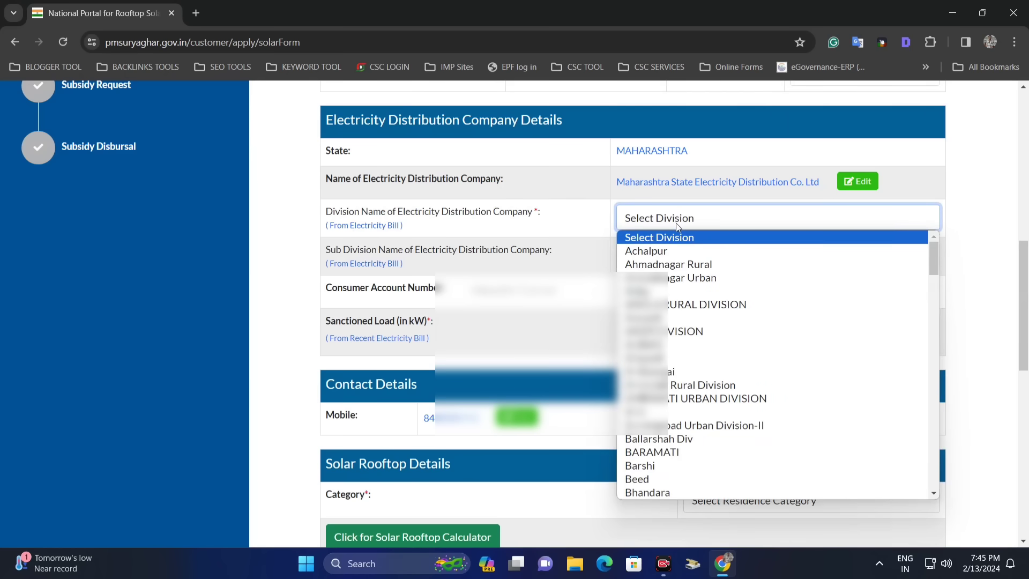
key(p)
key(p)
key(p)
key(p)
key(p)
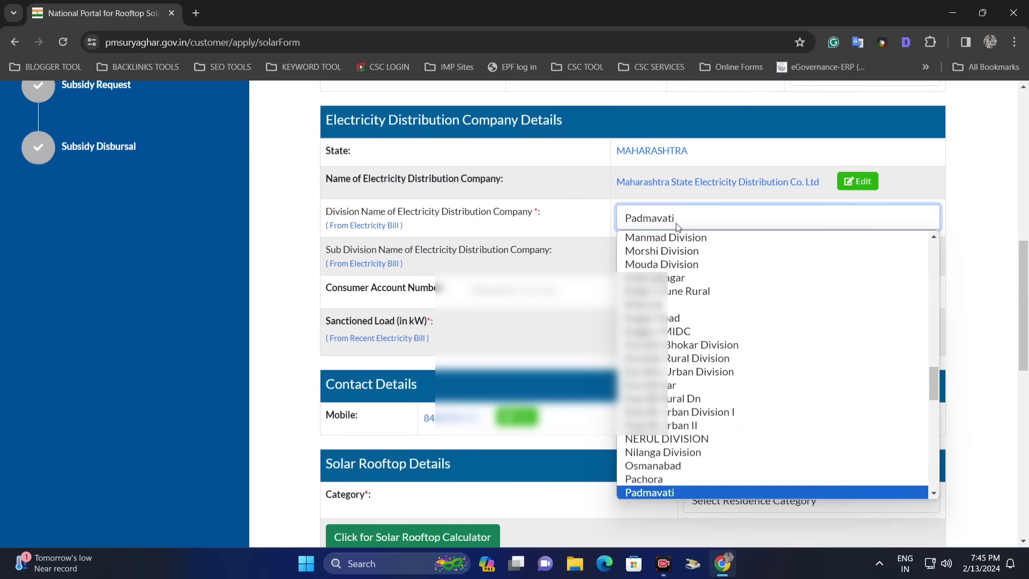
key(p)
key(p)
key(p)
key(p)
key(p)
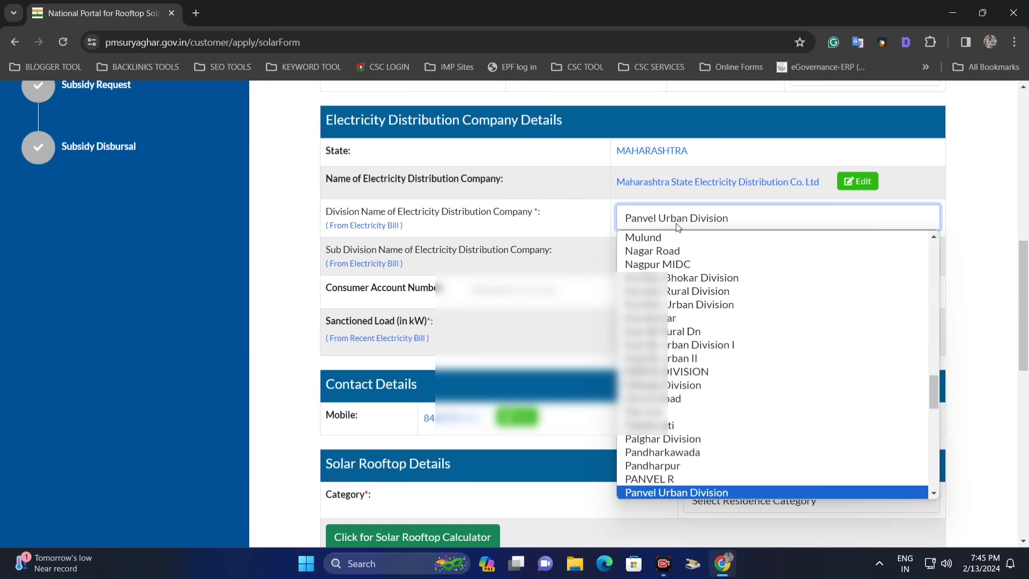
key(p)
key(p)
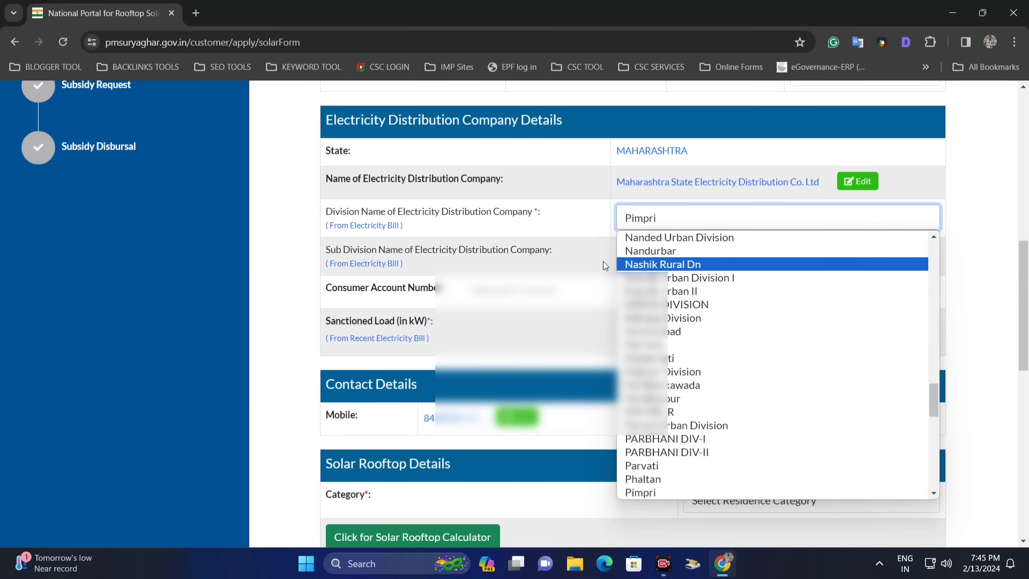
scroll(717, 395, down, 5)
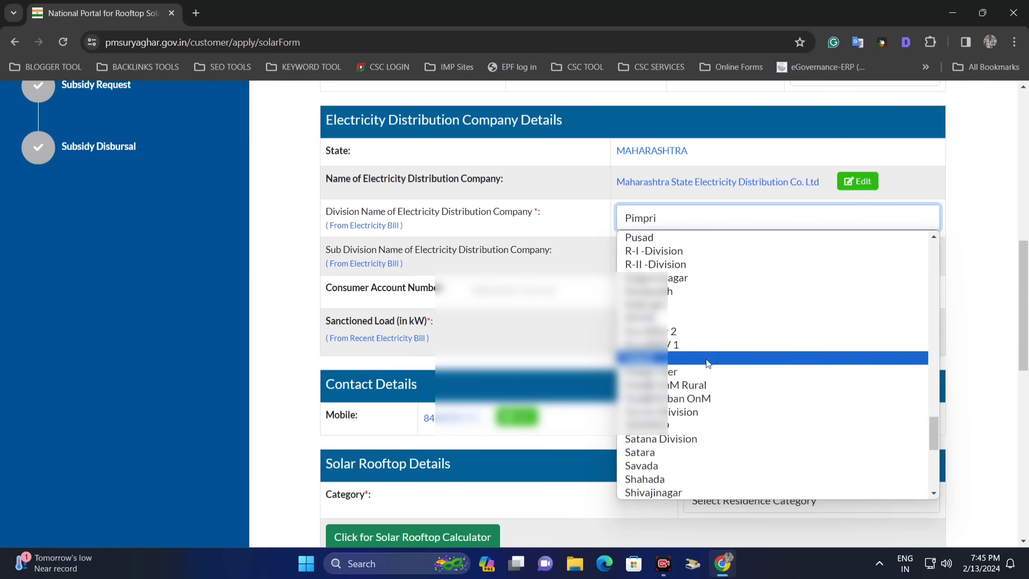
text(saswad)
key(Return)
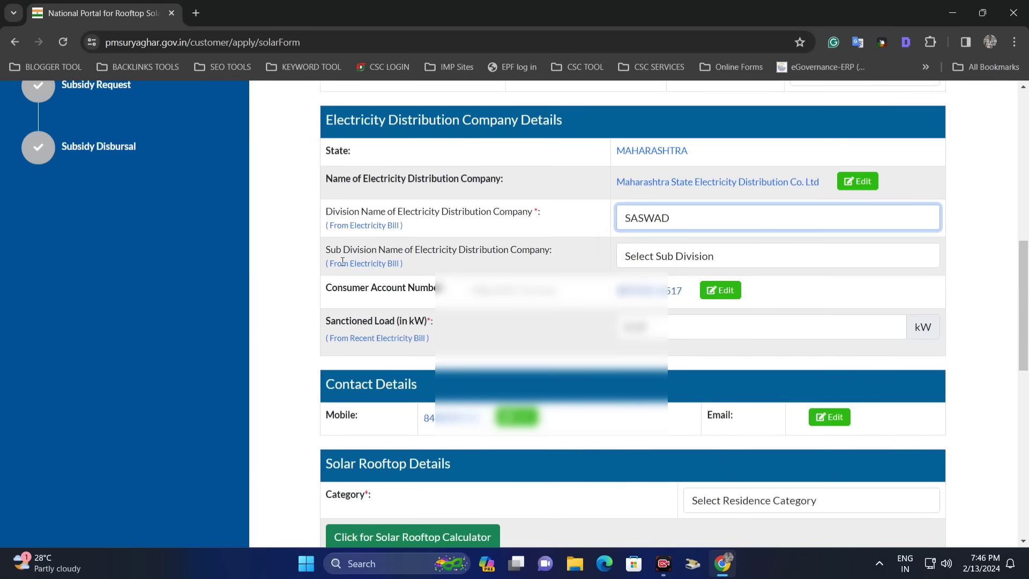
drag(372, 254, 515, 252)
click(531, 251)
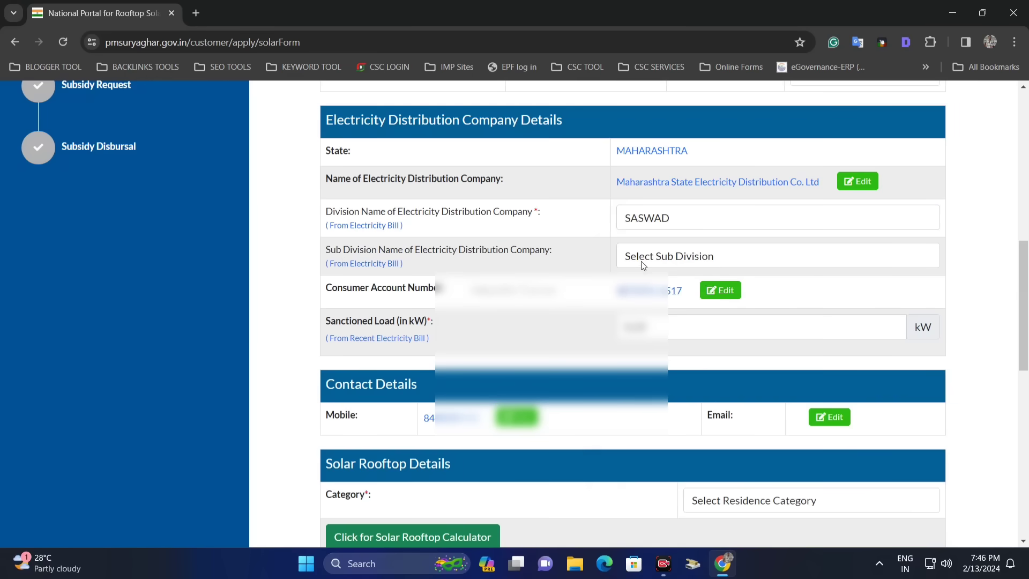
- Choose NIRA as the sub division and move to the sanctioned load field
click(685, 259)
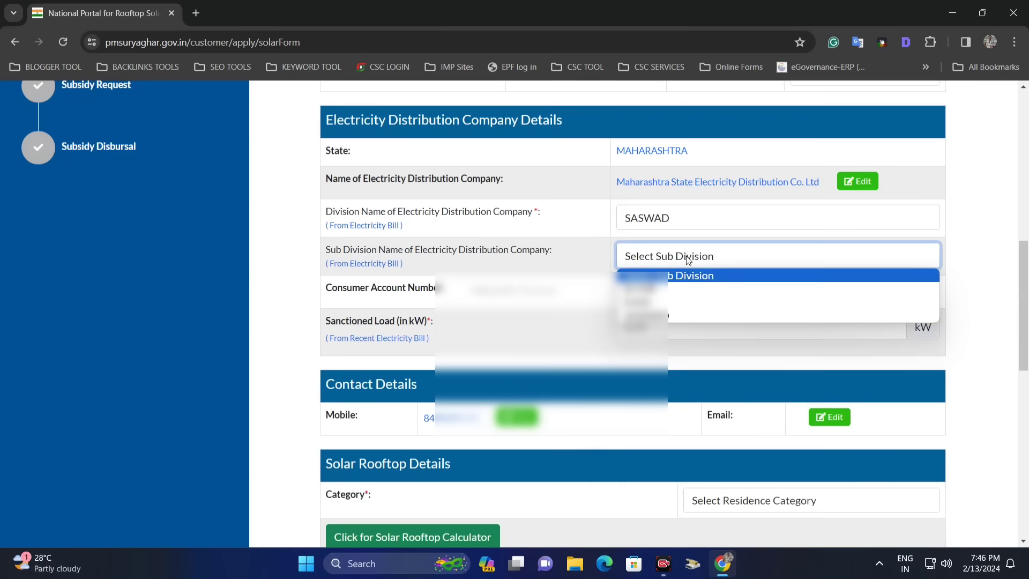
click(672, 304)
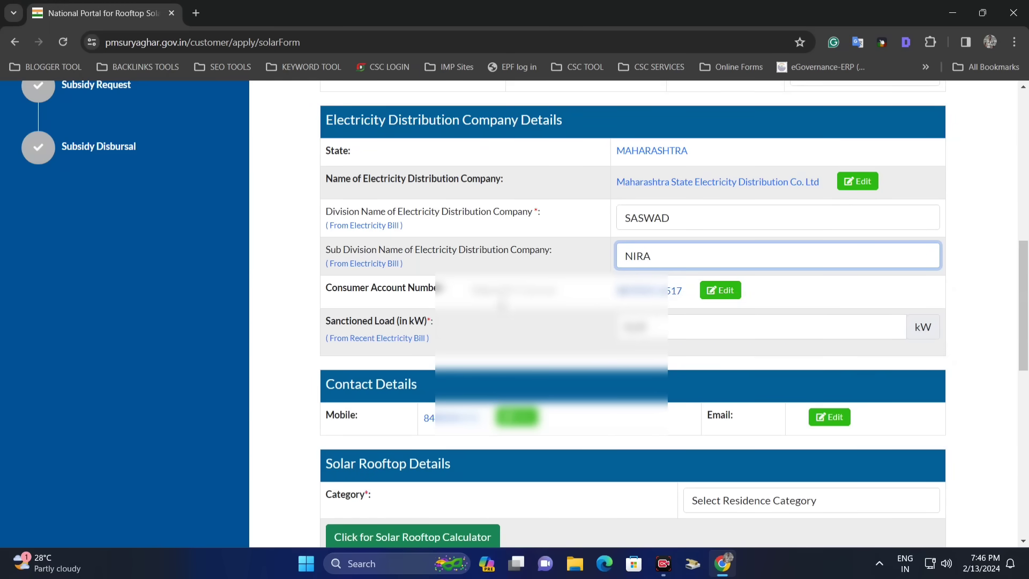
drag(332, 293, 465, 303)
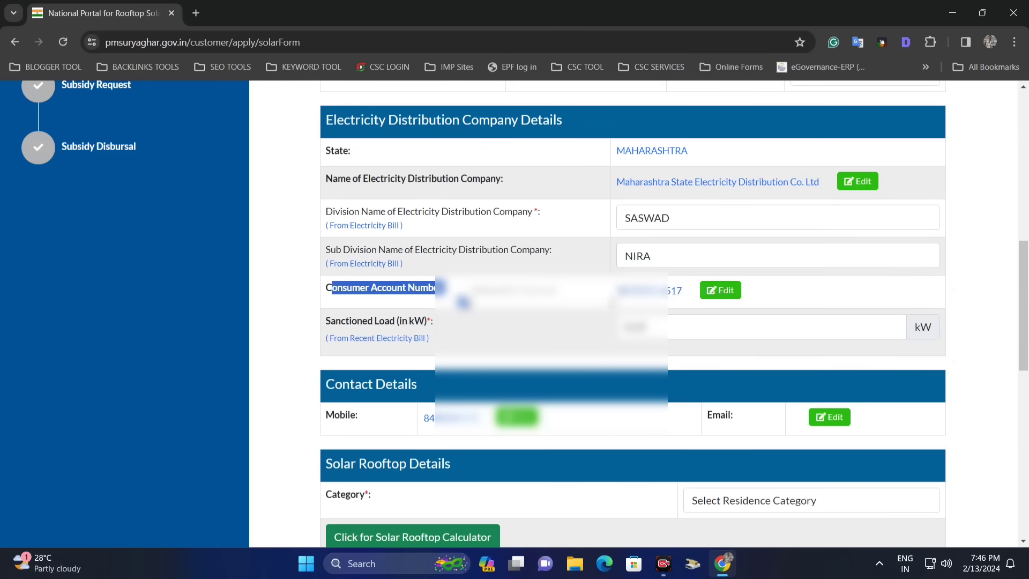
click(515, 324)
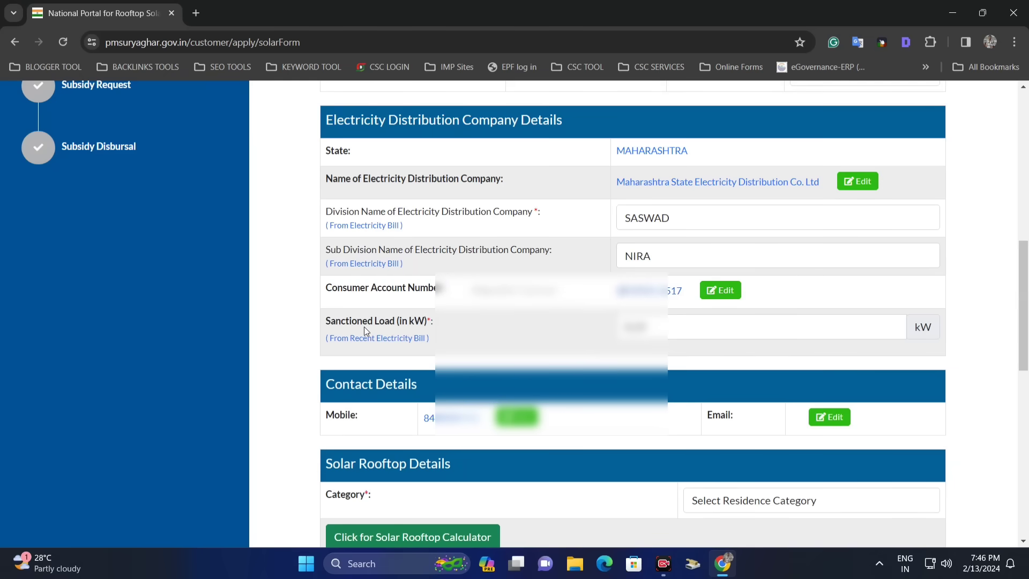
click(638, 327)
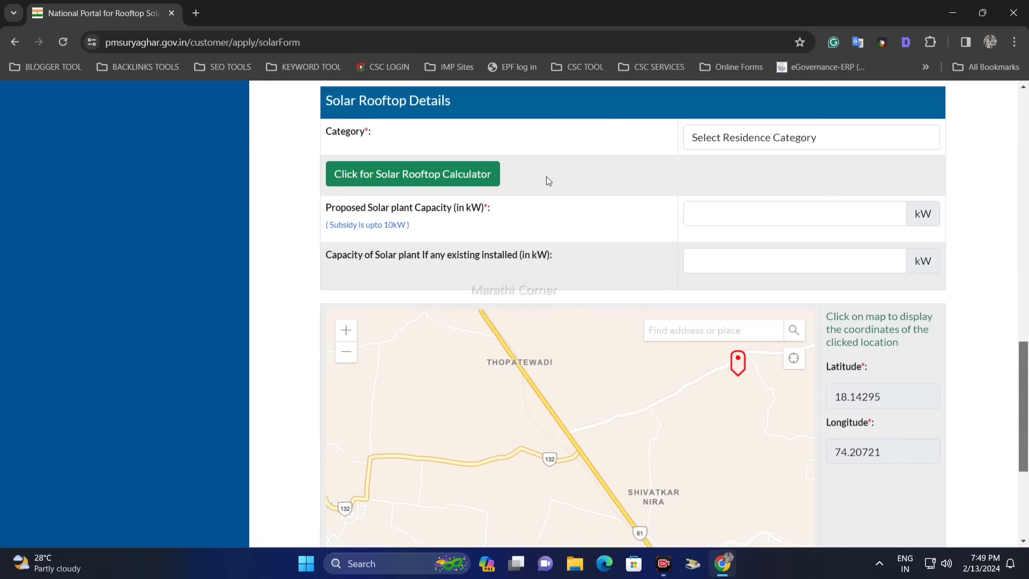
- Confirm Residential as the rooftop category and launch the Solar Rooftop Calculator
drag(341, 132, 427, 131)
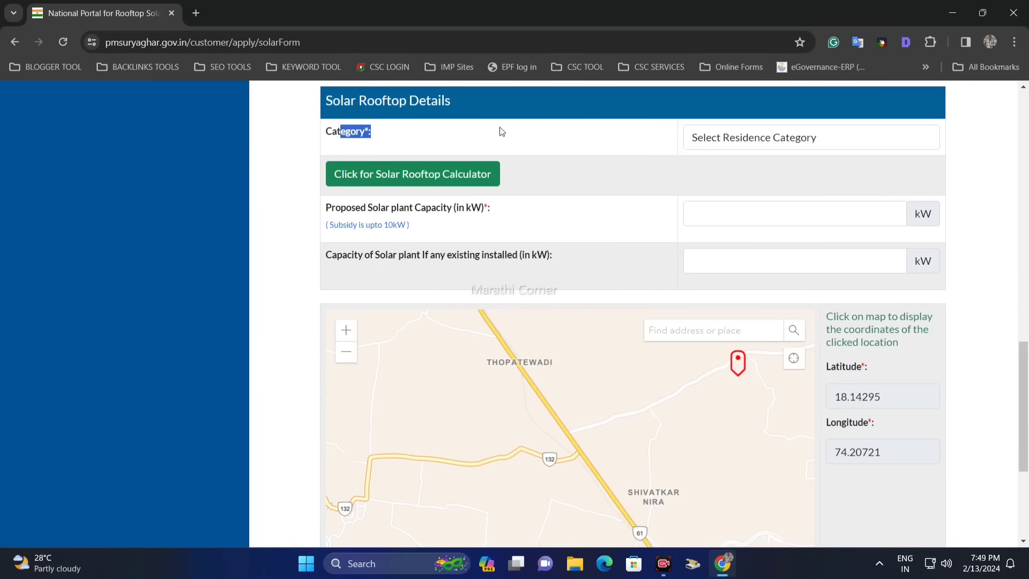
click(772, 137)
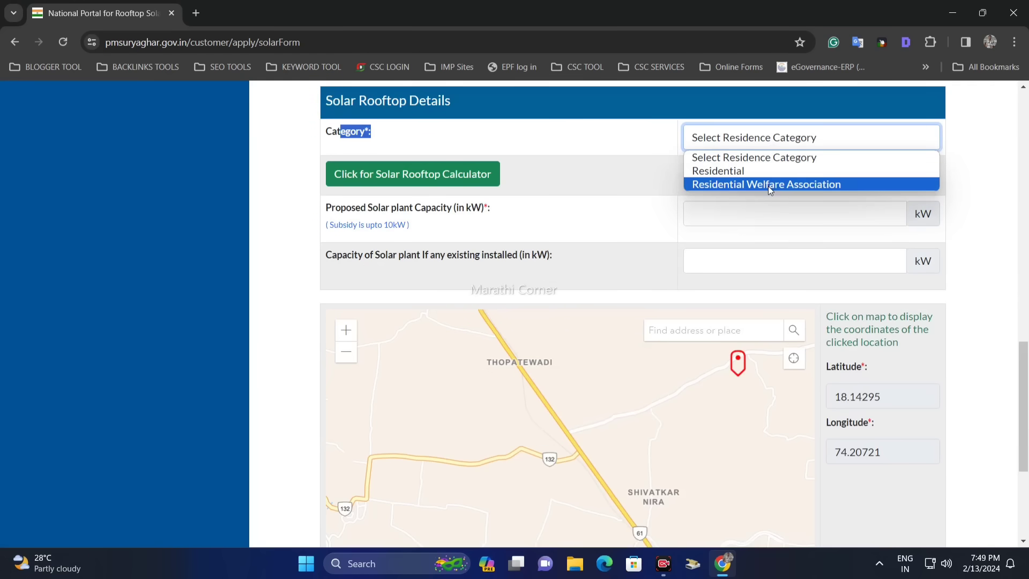
click(740, 171)
click(712, 143)
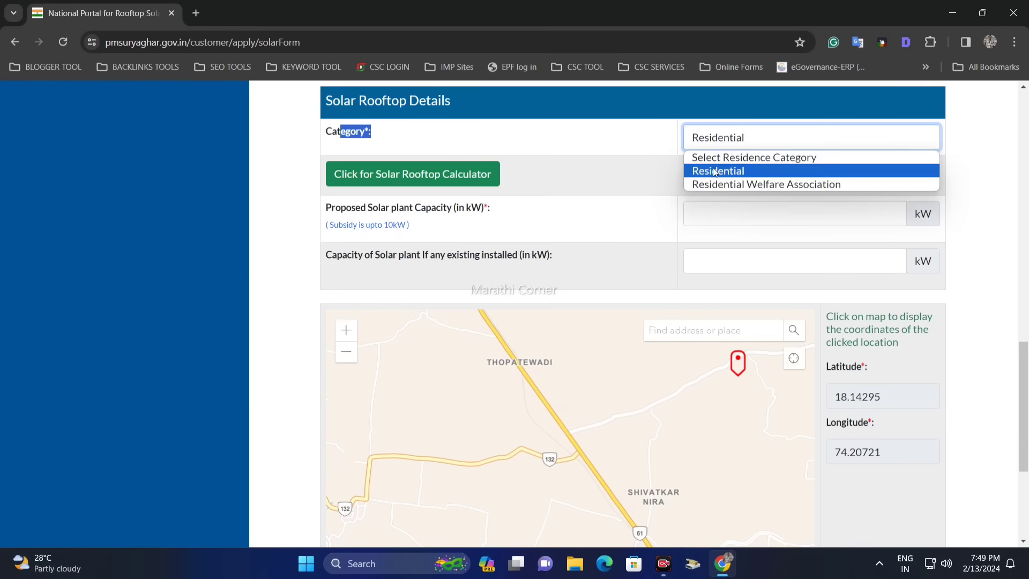
click(713, 166)
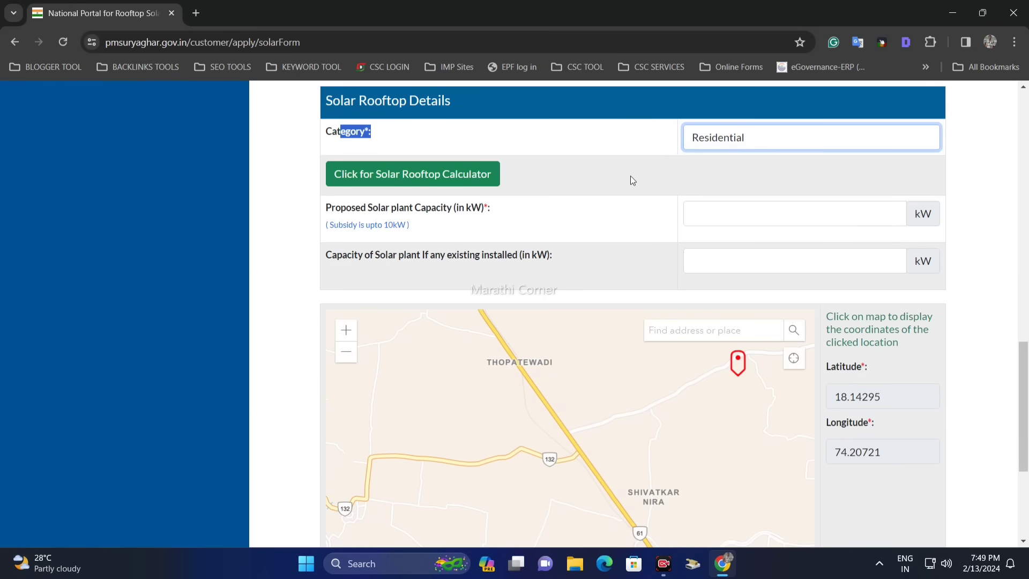
click(419, 183)
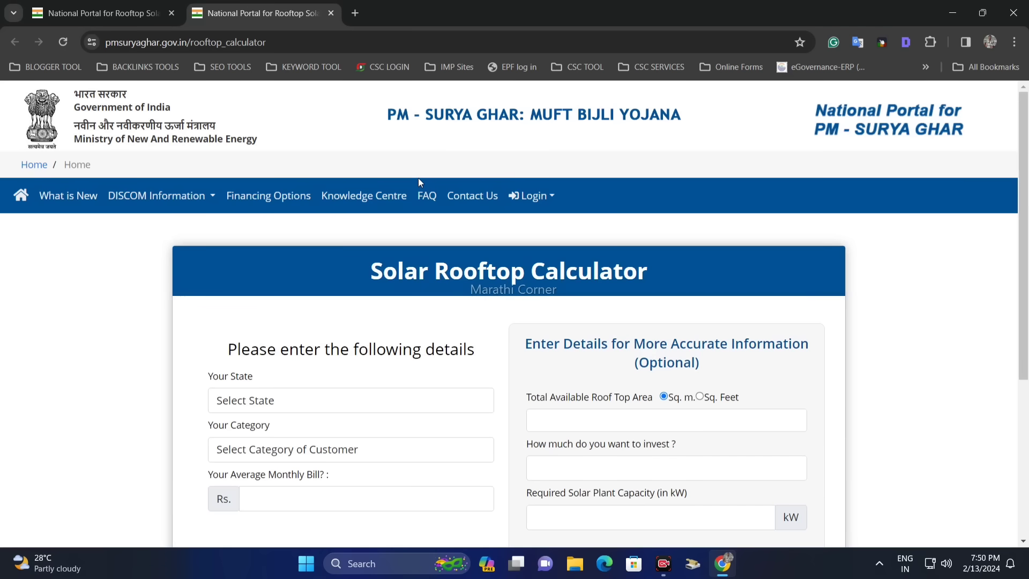
- In the calculator, select MAHARASHTRA as the state and Residential as the customer category
scroll(448, 275, down, 2)
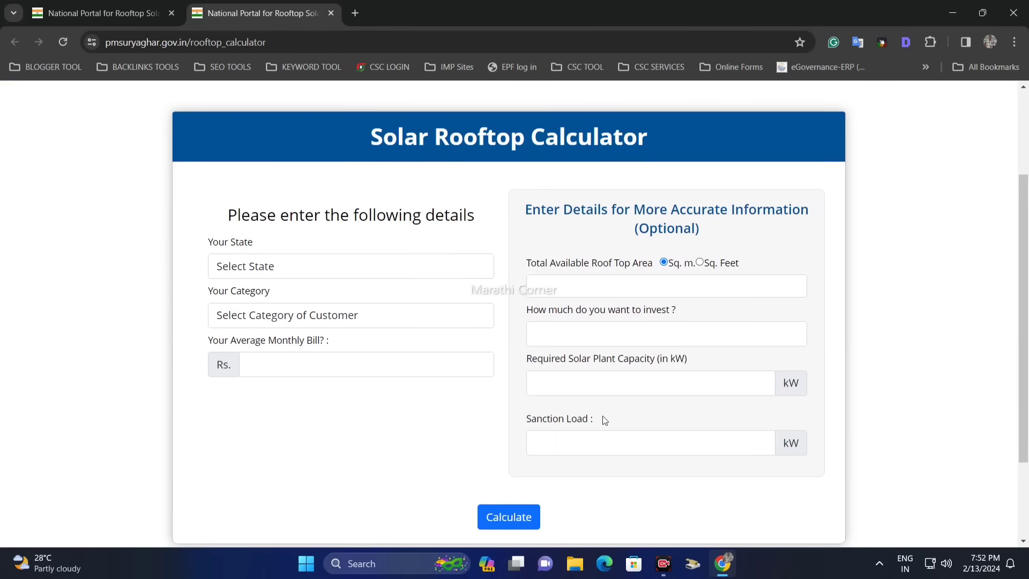
drag(325, 217, 368, 217)
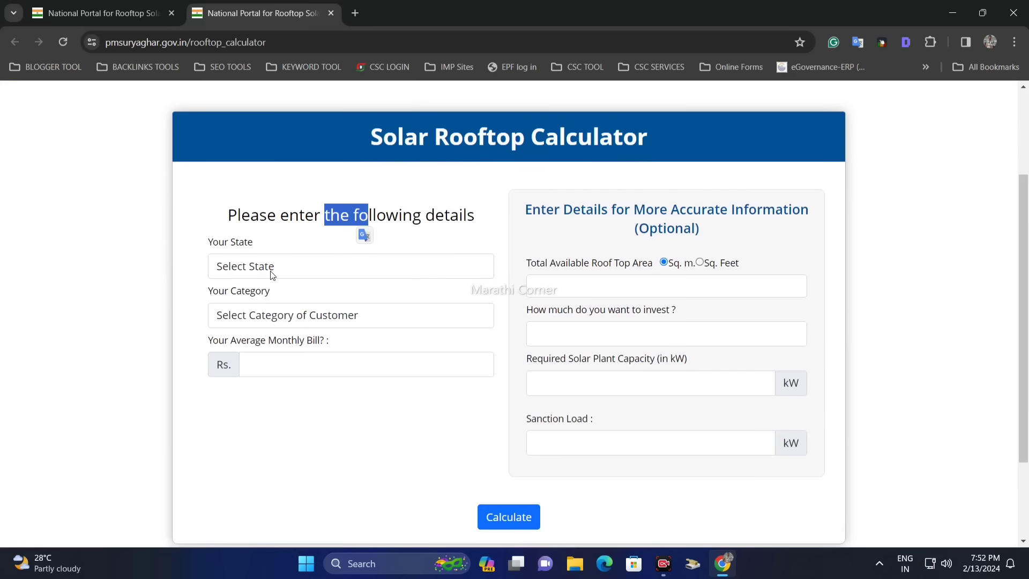
click(278, 269)
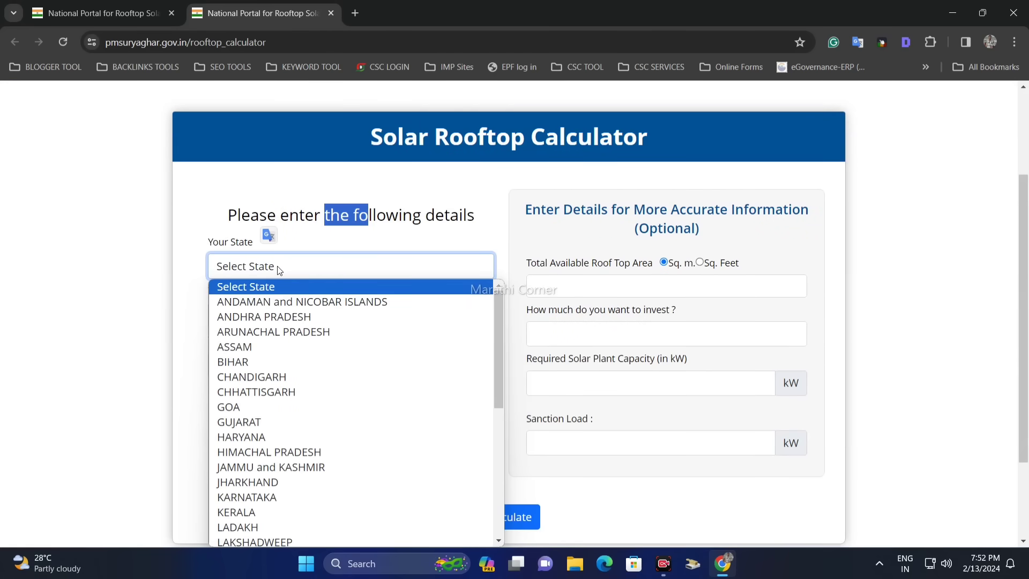
scroll(201, 518, down, 1)
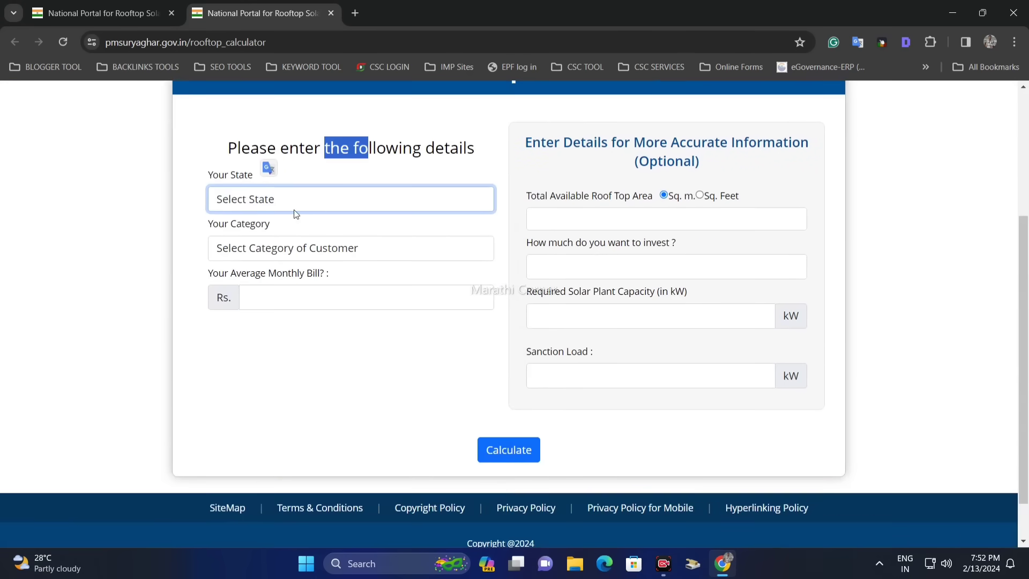
click(271, 201)
scroll(289, 399, down, 3)
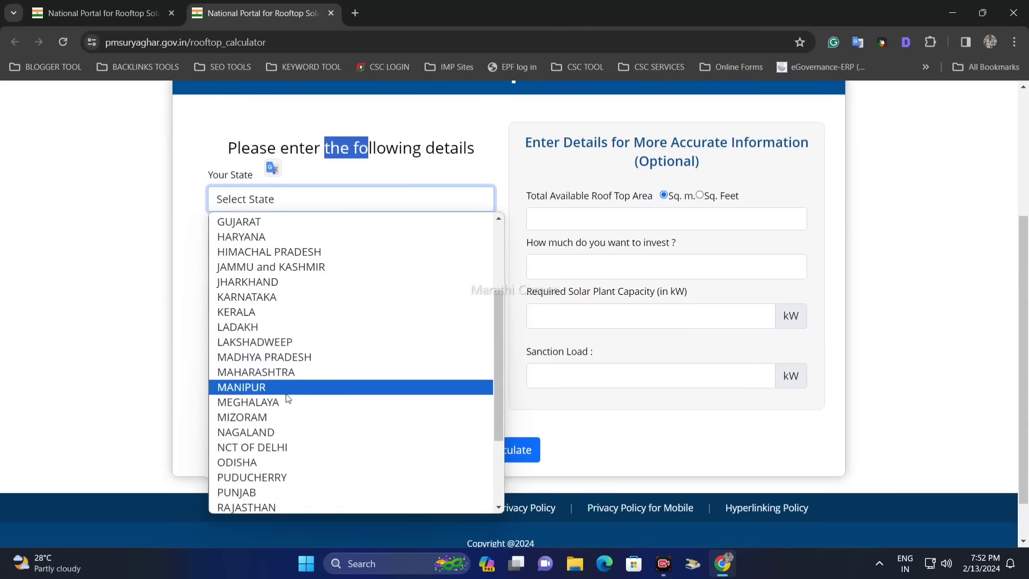
scroll(289, 399, down, 2)
click(276, 251)
click(277, 250)
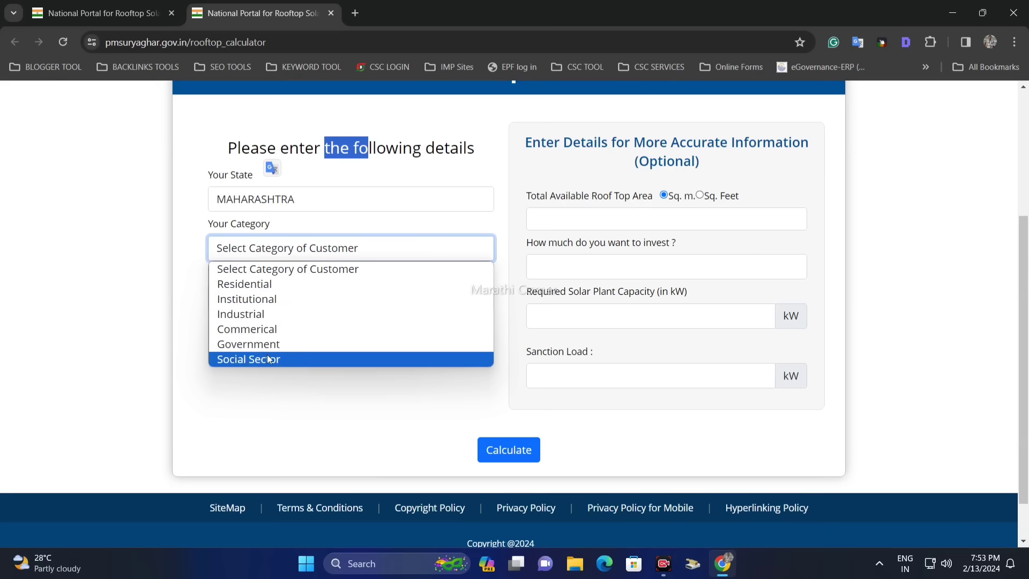
click(265, 285)
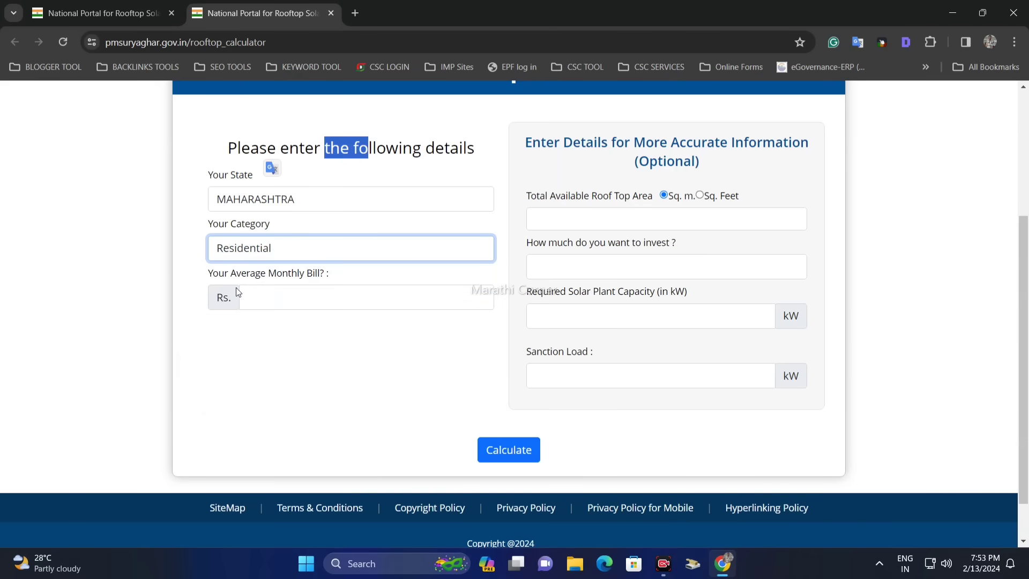
- Enter a 1200 average monthly bill and 200 Sq. m. available roof area
click(295, 296)
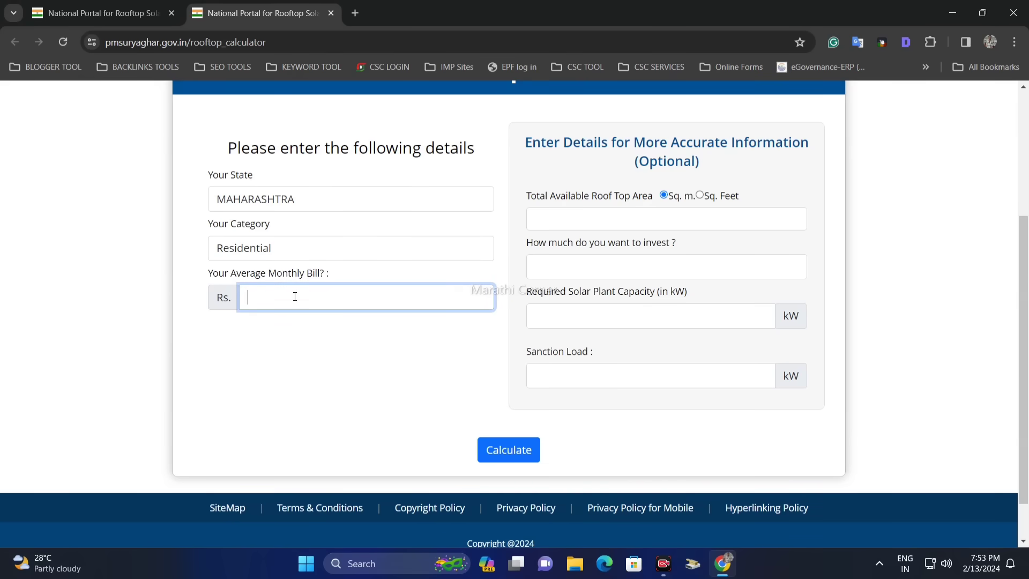
text(1200)
click(296, 379)
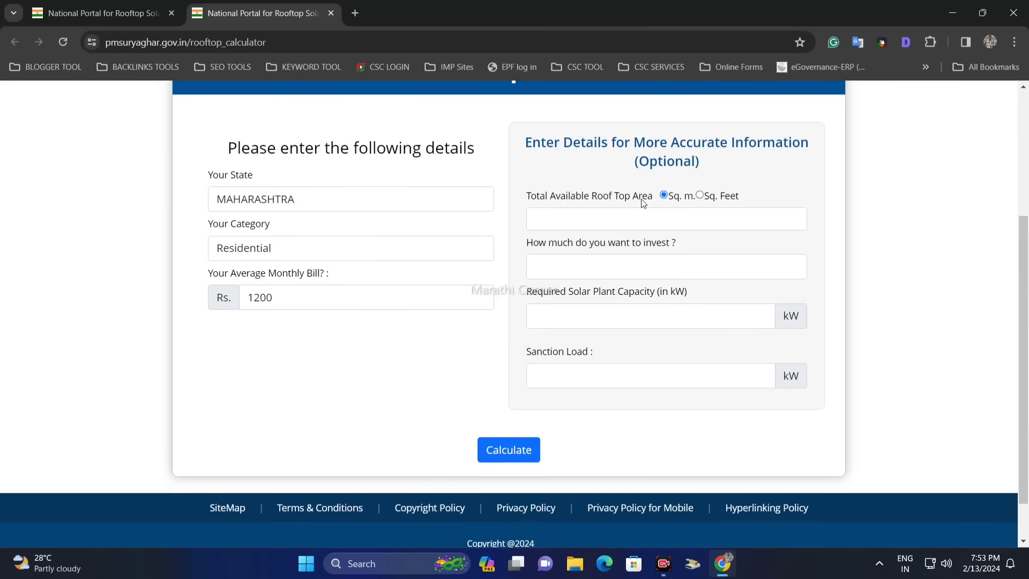
click(669, 216)
text(200)
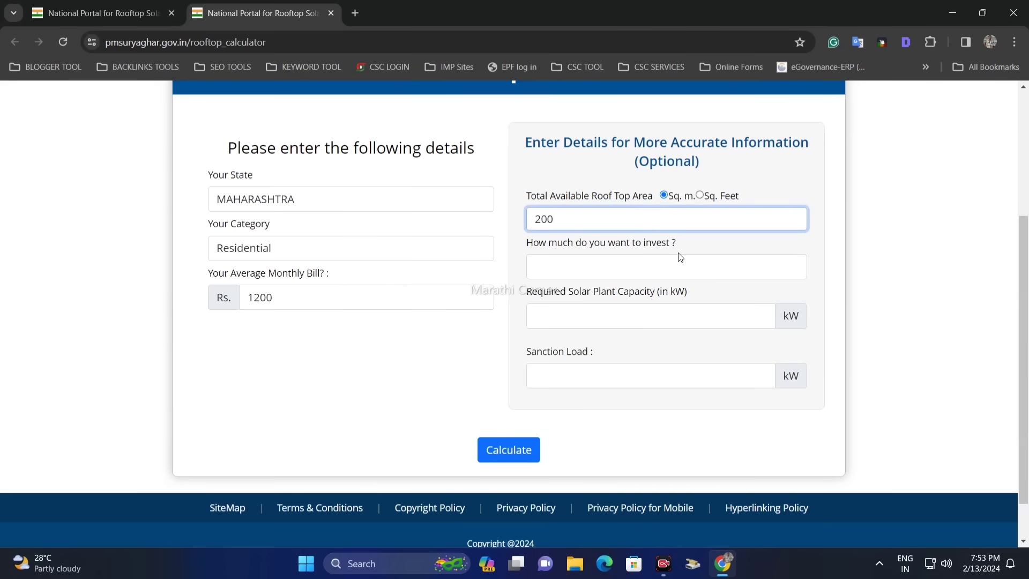
click(701, 196)
click(665, 196)
- Enter investment 12000 (replacing 30000), capacity 1, sanction load 1, and calculate
click(652, 255)
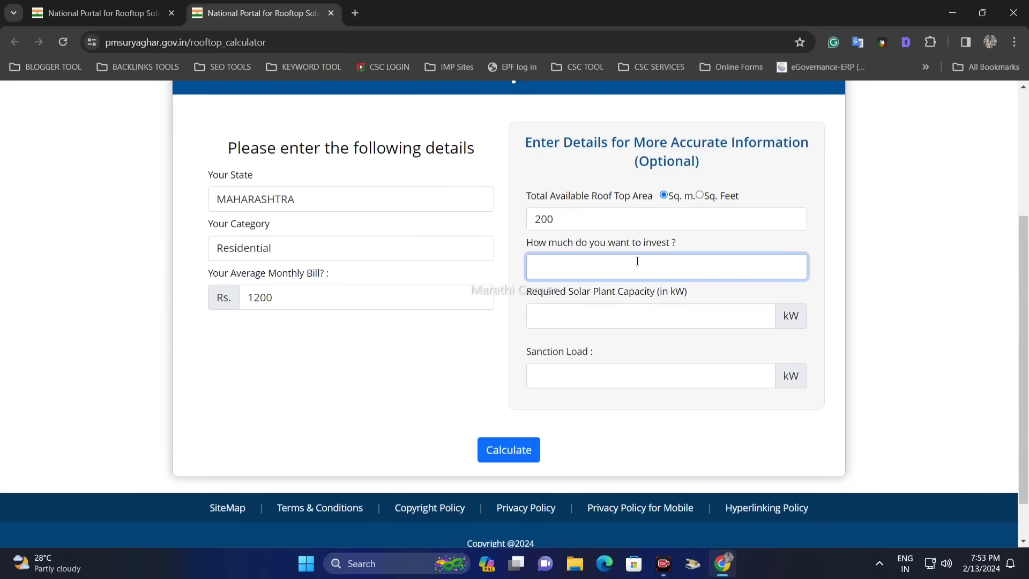
text(30000)
drag(591, 274, 533, 273)
key(BackSpace)
text(12000)
click(590, 321)
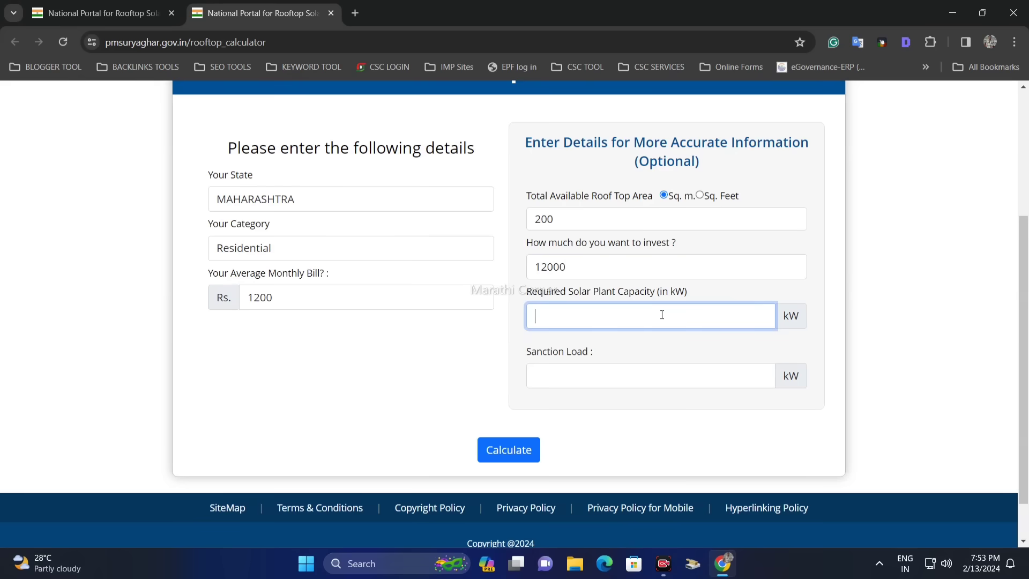
click(672, 339)
click(592, 372)
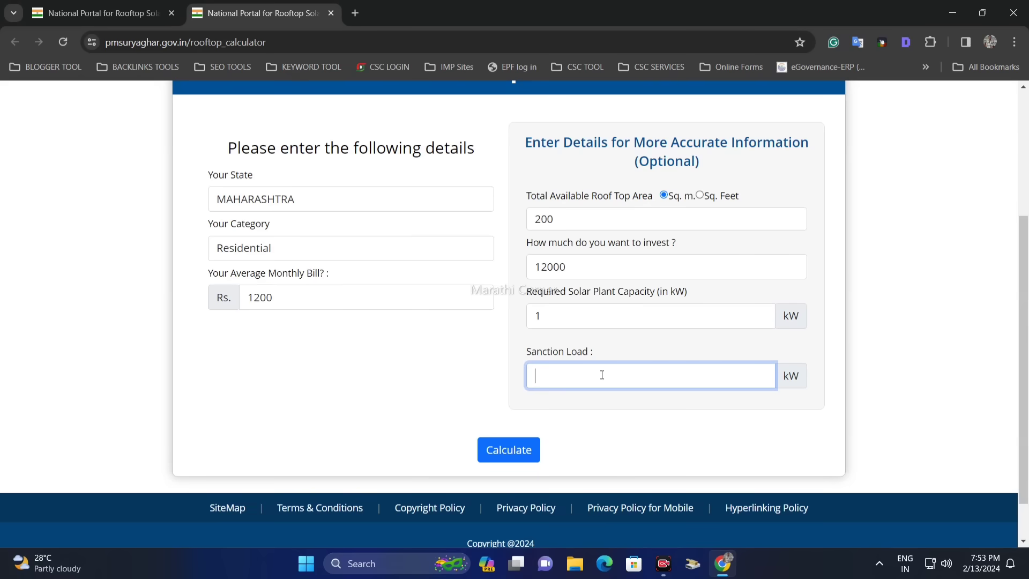
text(1)
click(620, 400)
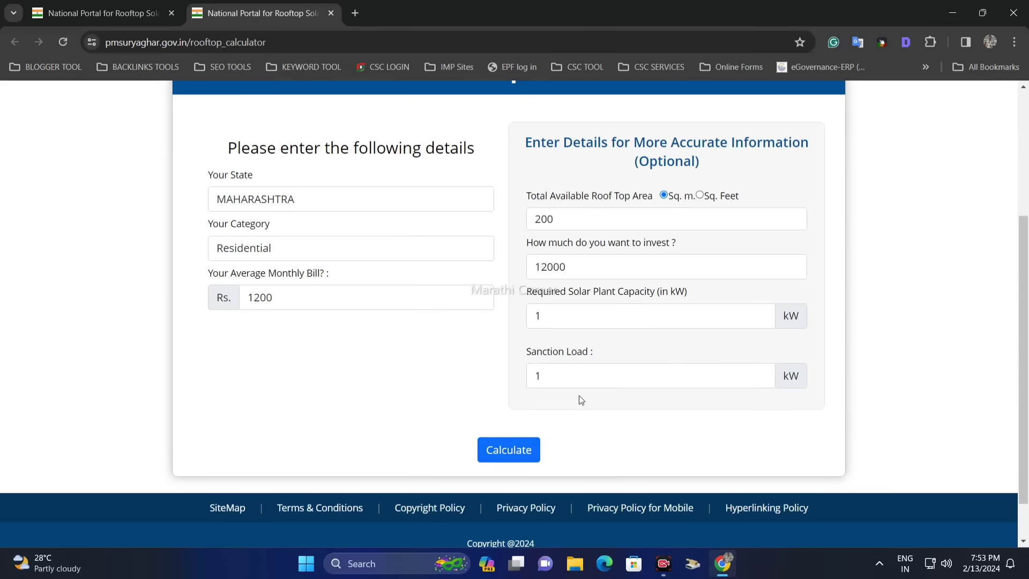
click(520, 449)
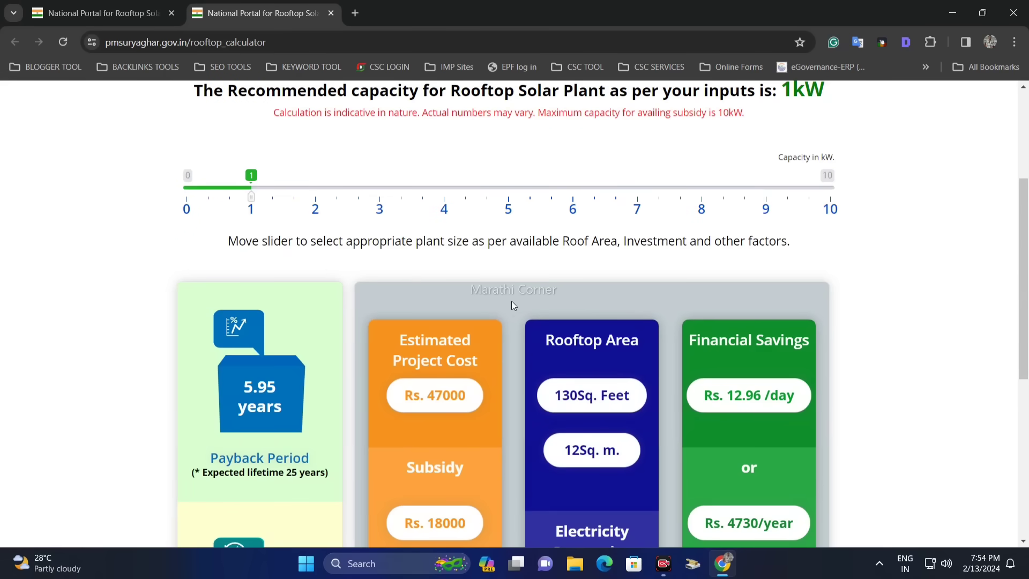
- Scroll through the 1kW recommendation results and close the calculator tab
scroll(564, 285, down, 1)
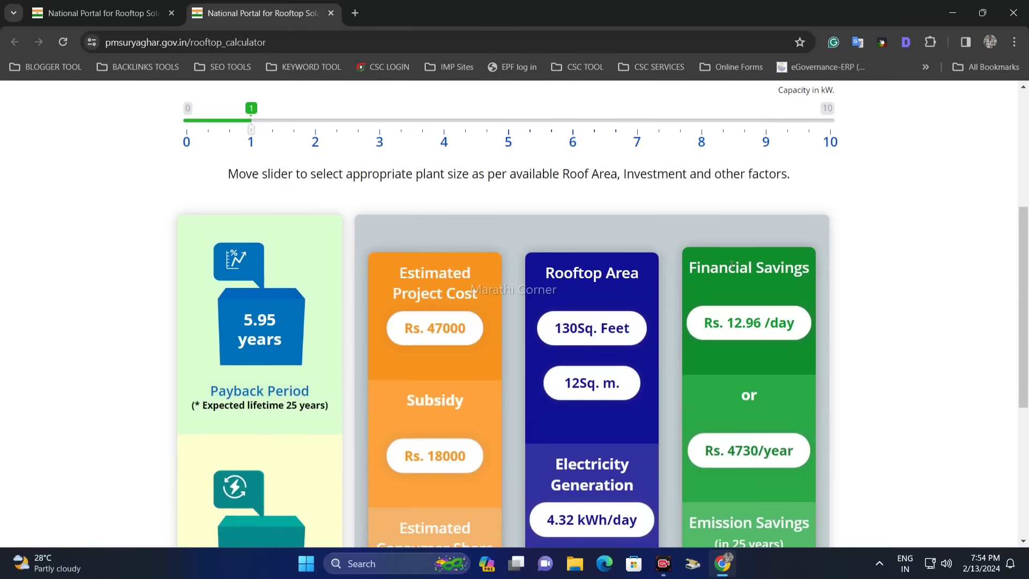
scroll(731, 265, down, 1)
scroll(584, 324, down, 3)
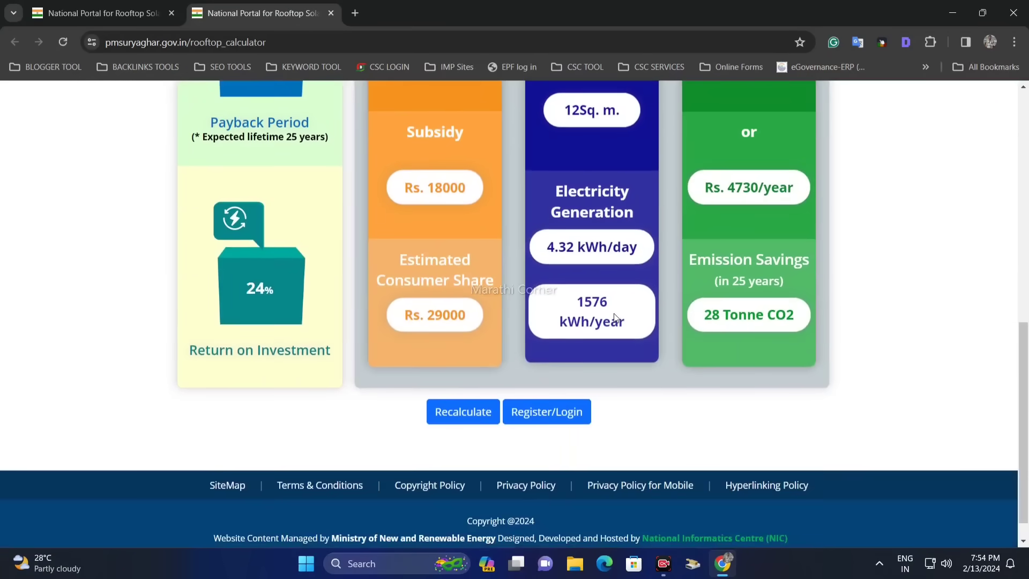
scroll(471, 275, up, 4)
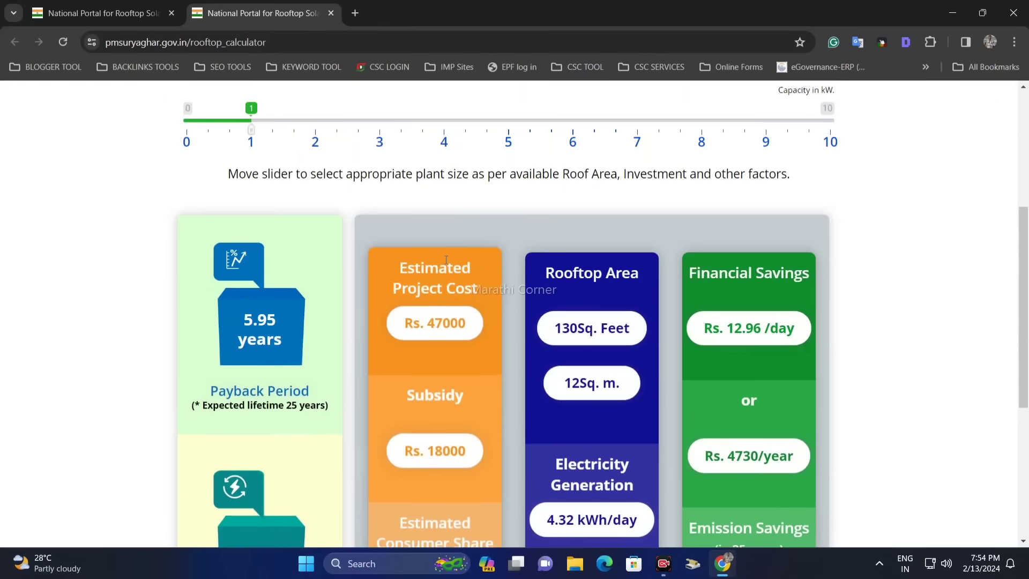
scroll(446, 260, up, 4)
scroll(382, 159, down, 2)
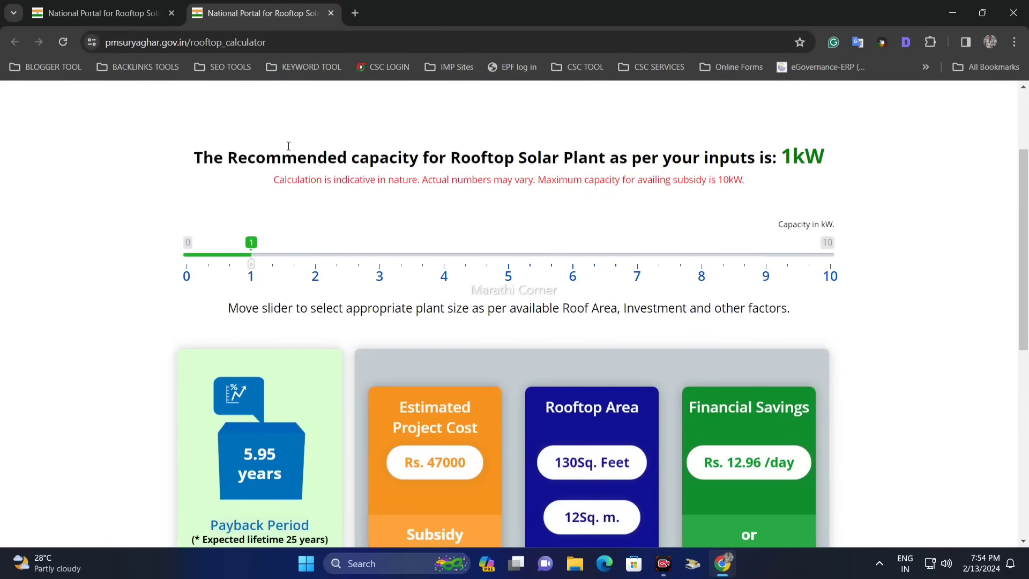
scroll(277, 147, down, 2)
click(331, 13)
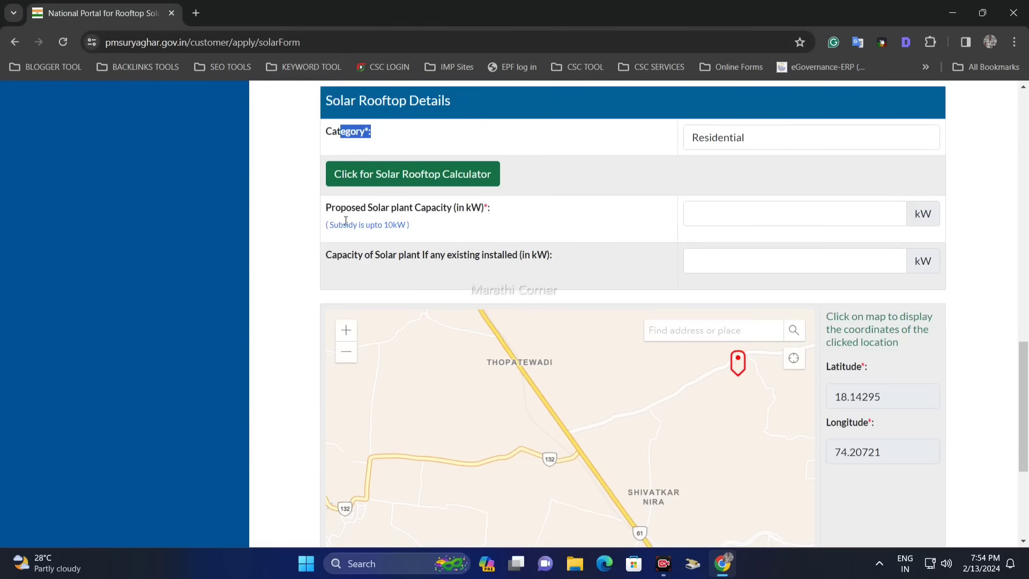
- Enter 1 kW as the proposed solar plant capacity
drag(326, 208, 452, 209)
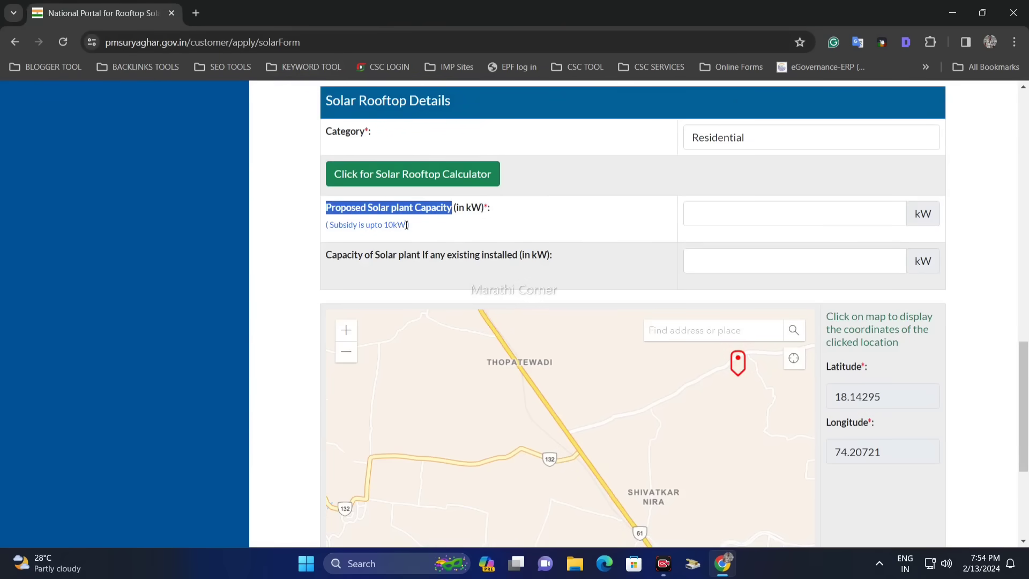
click(426, 218)
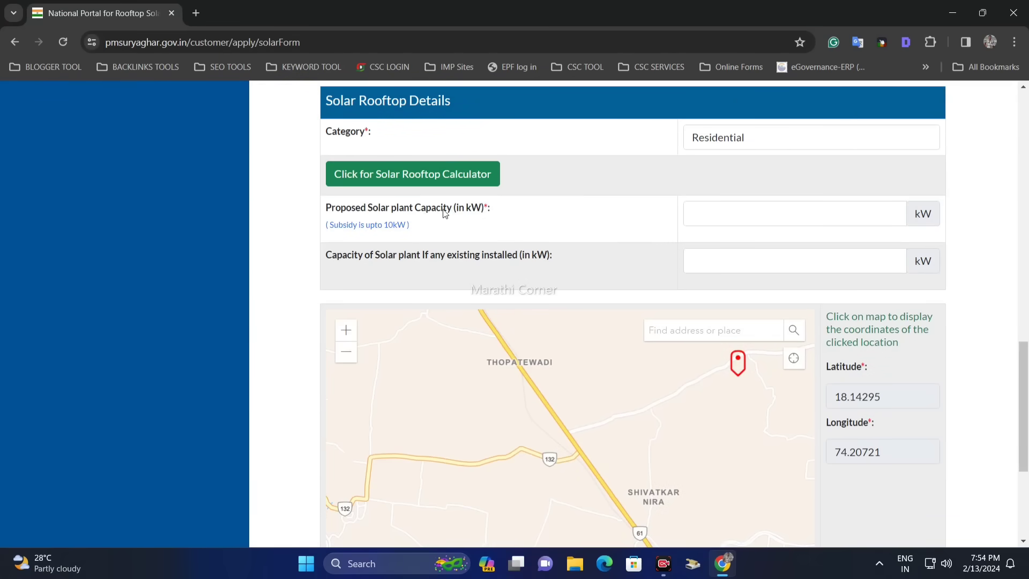
double_click(473, 213)
click(773, 206)
text(1)
click(786, 239)
- Locate the current position on the map, allowing the site location access
scroll(925, 303, down, 1)
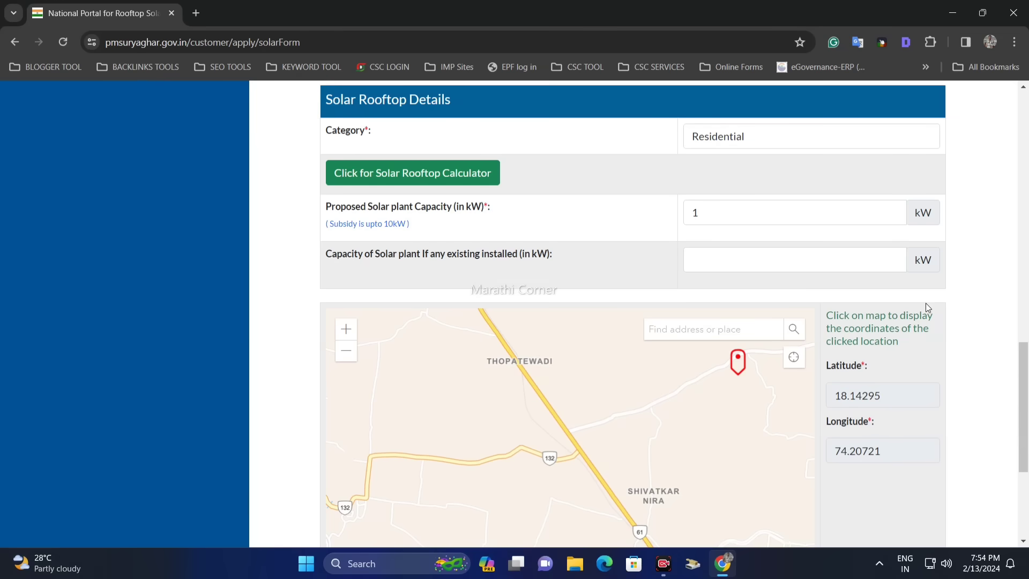
scroll(954, 284, down, 1)
scroll(953, 265, down, 1)
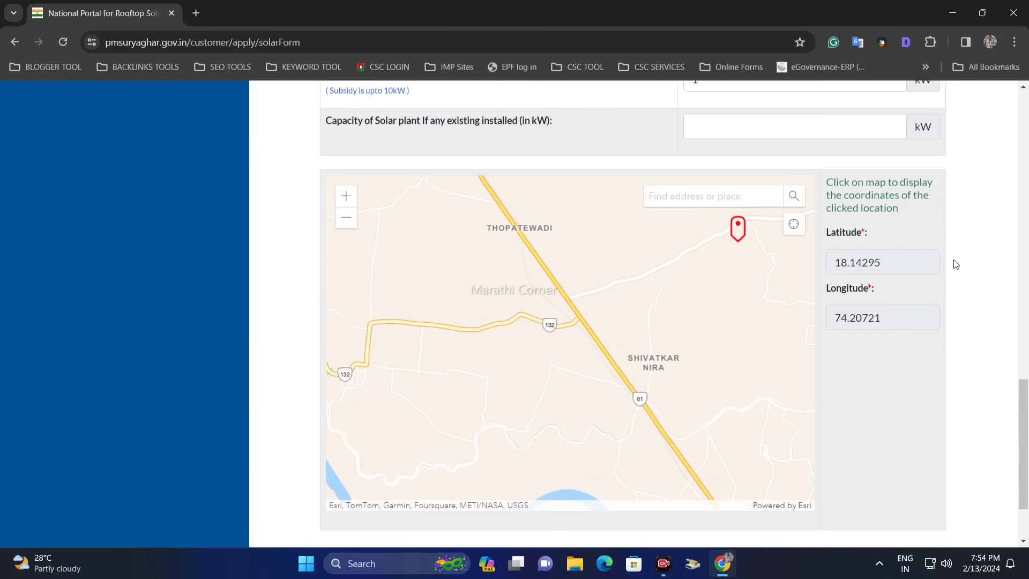
scroll(886, 315, up, 1)
mouse_move(742, 227)
mouse_down()
mouse_move(727, 262)
mouse_move(672, 275)
mouse_move(647, 305)
mouse_up()
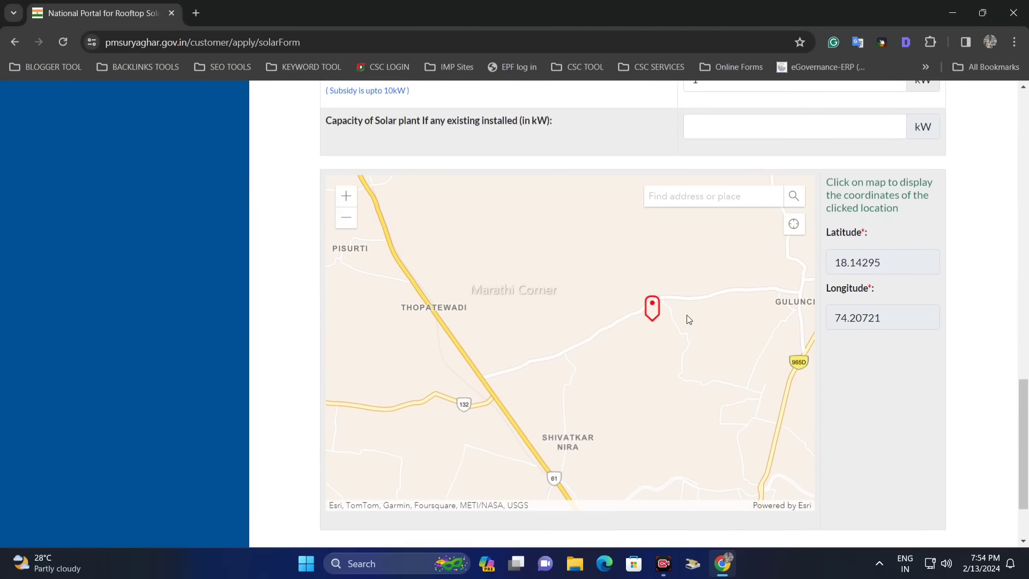
mouse_move(650, 319)
mouse_down()
mouse_move(650, 343)
mouse_move(617, 301)
mouse_up()
click(795, 225)
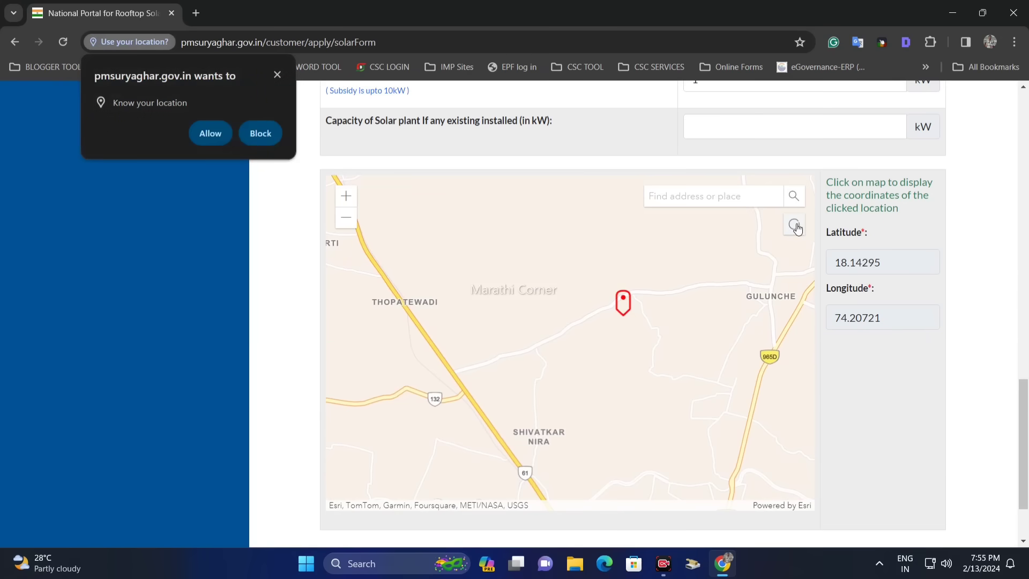
click(198, 136)
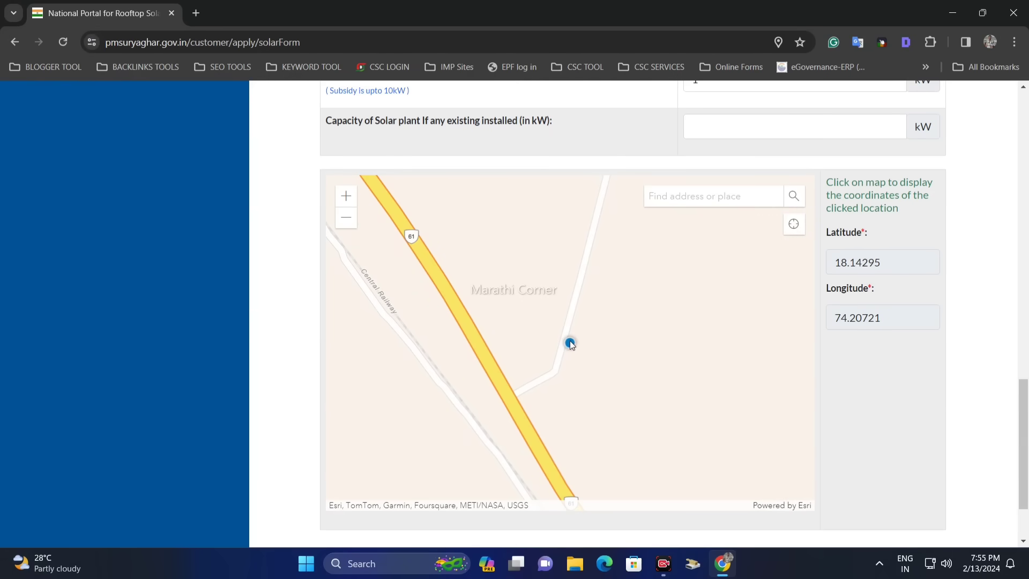
- Pin the located point so Latitude 18.1104 and Longitude 74.2061 fill in
click(570, 341)
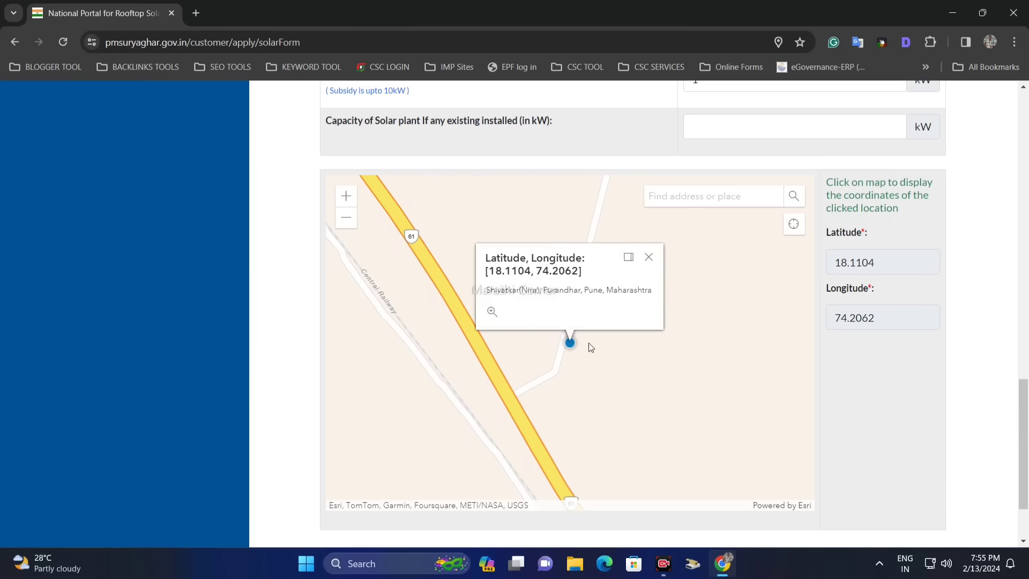
click(592, 342)
click(571, 341)
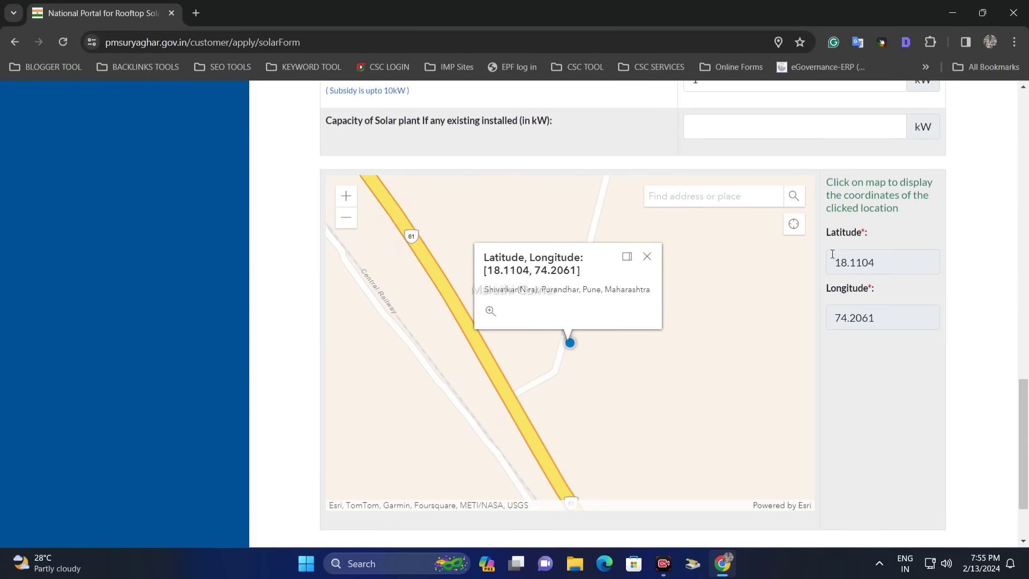
scroll(876, 244, down, 2)
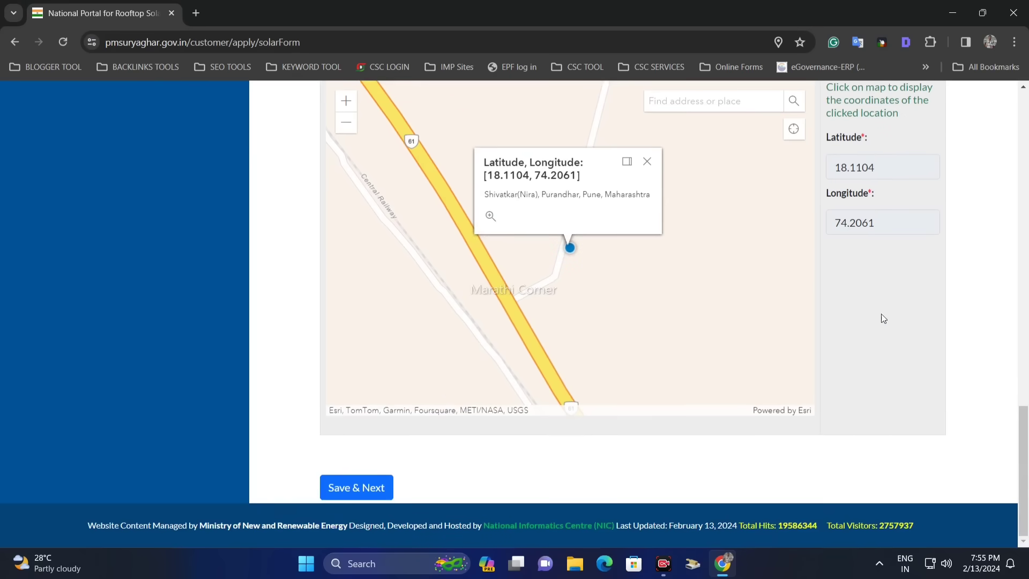
- Save the application details with Save & Next to reach Step 2, Upload Documents
click(339, 490)
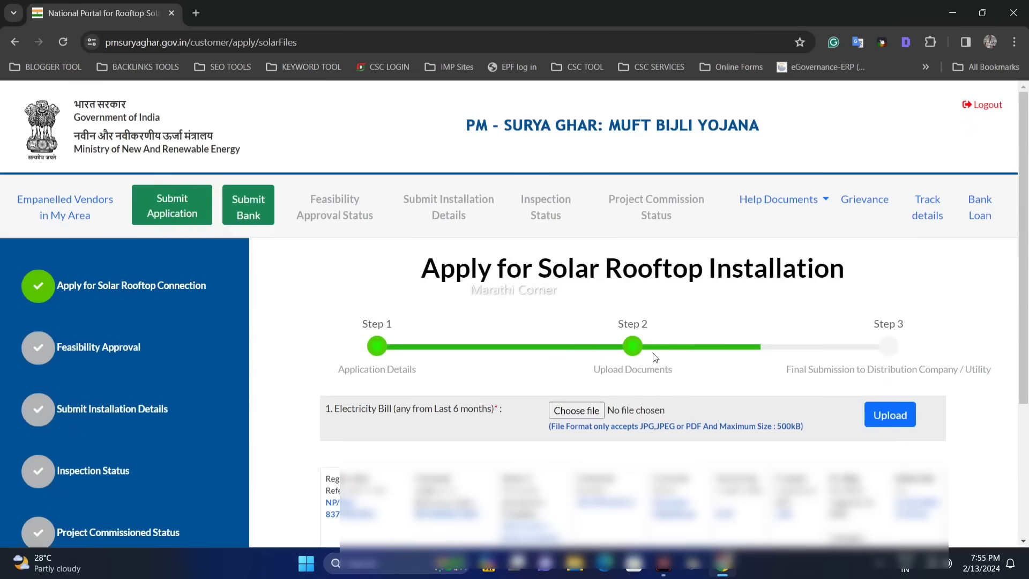
scroll(624, 355, down, 3)
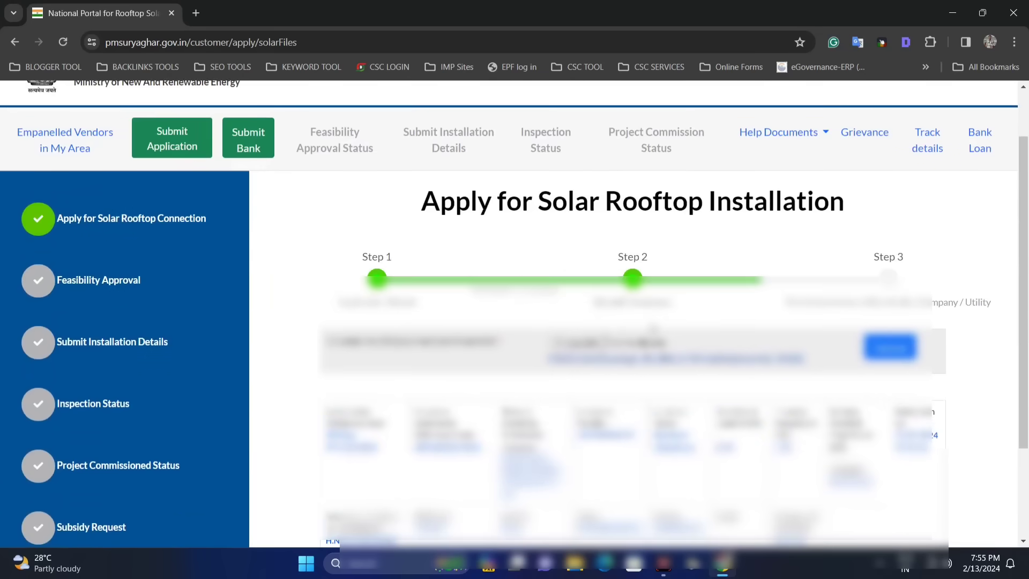
scroll(711, 270, down, 1)
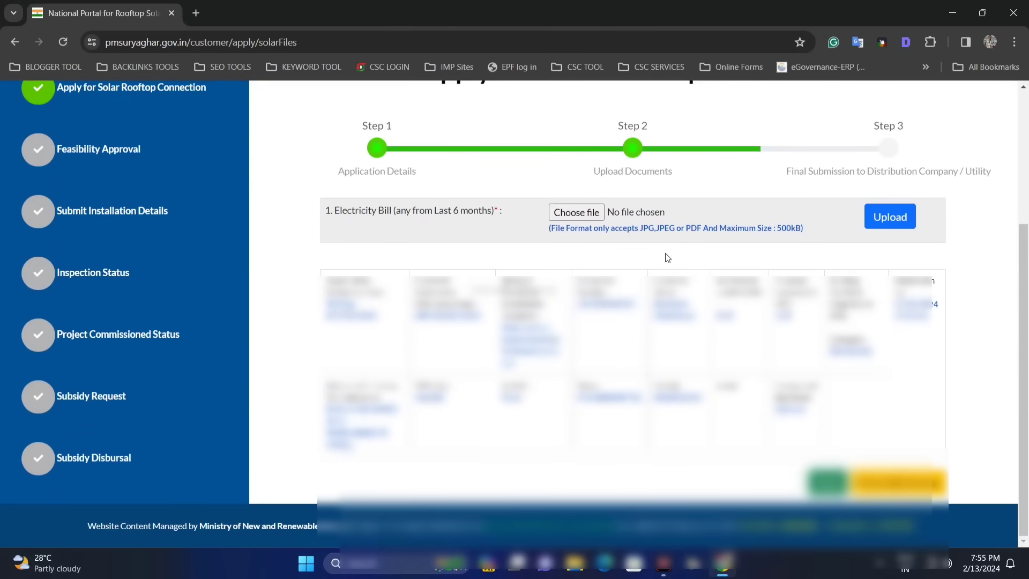
scroll(665, 259, up, 2)
scroll(654, 261, down, 2)
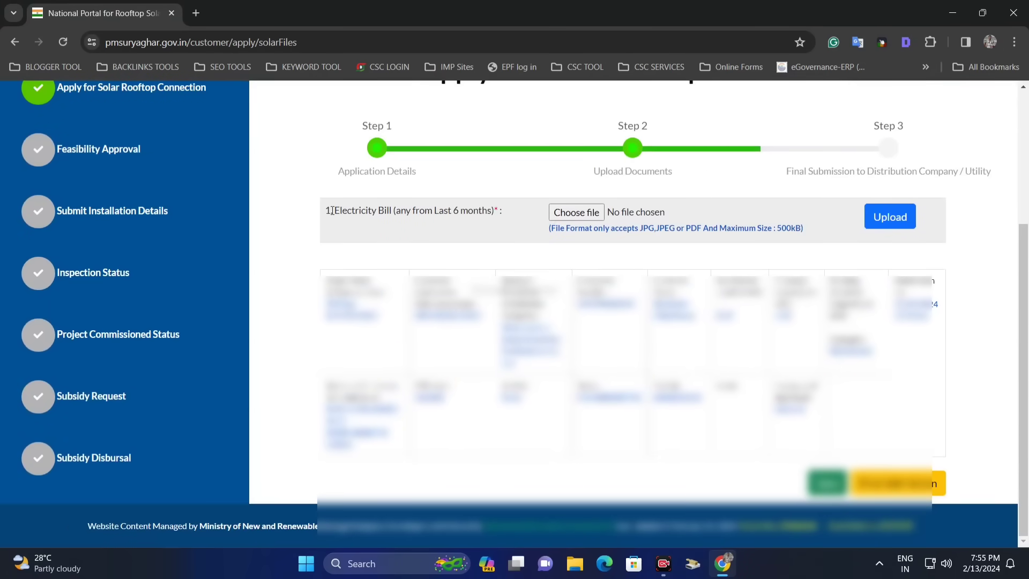
- Review the Electricity Bill row's last-6-months, JPG/JPEG/PDF and 500kB requirements
drag(335, 211, 504, 214)
click(501, 218)
drag(401, 211, 485, 214)
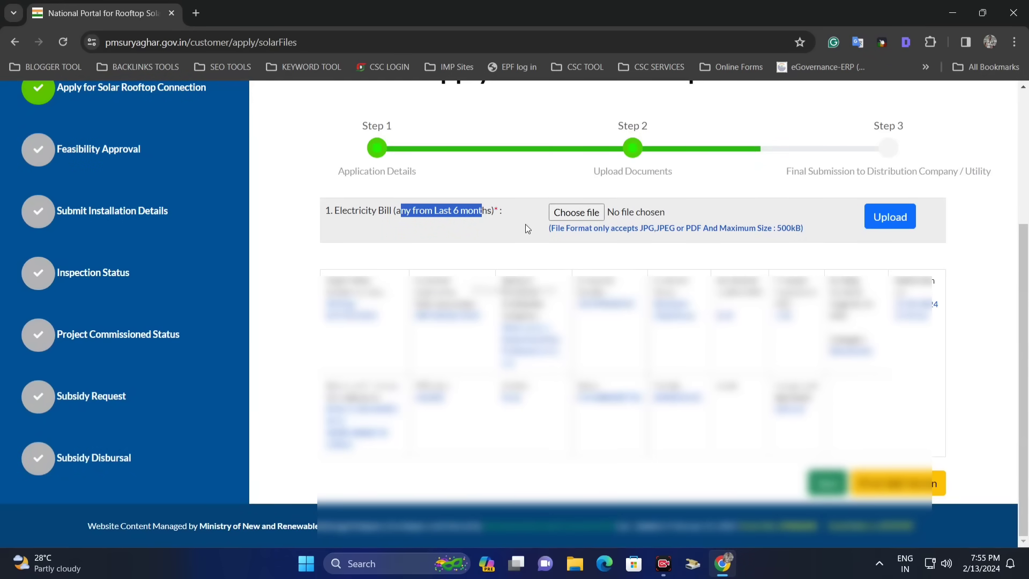
click(604, 242)
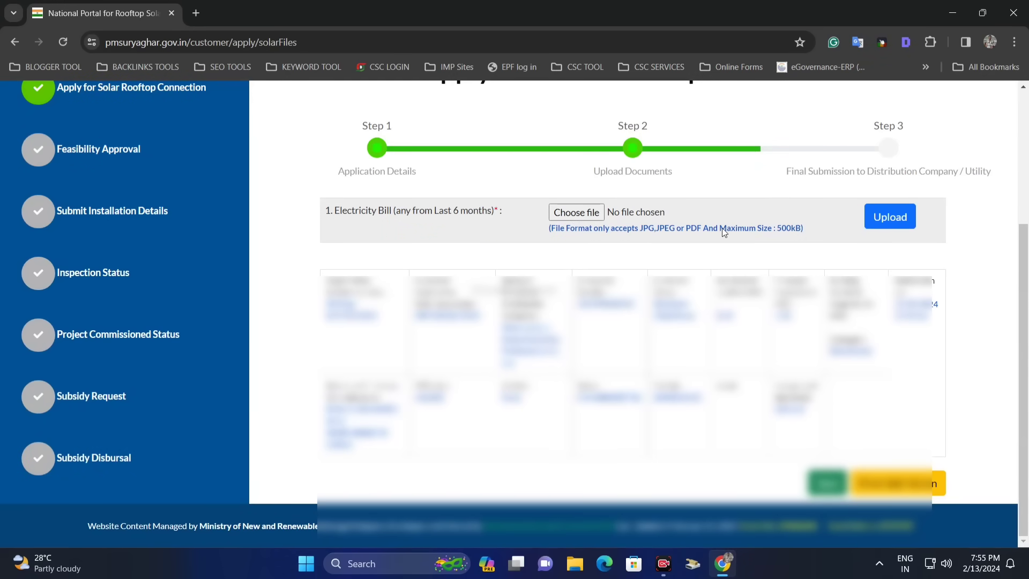
click(813, 227)
- Search Google for 'view bill' in a new tab and open the MahaVitaran result
click(196, 13)
text(vi)
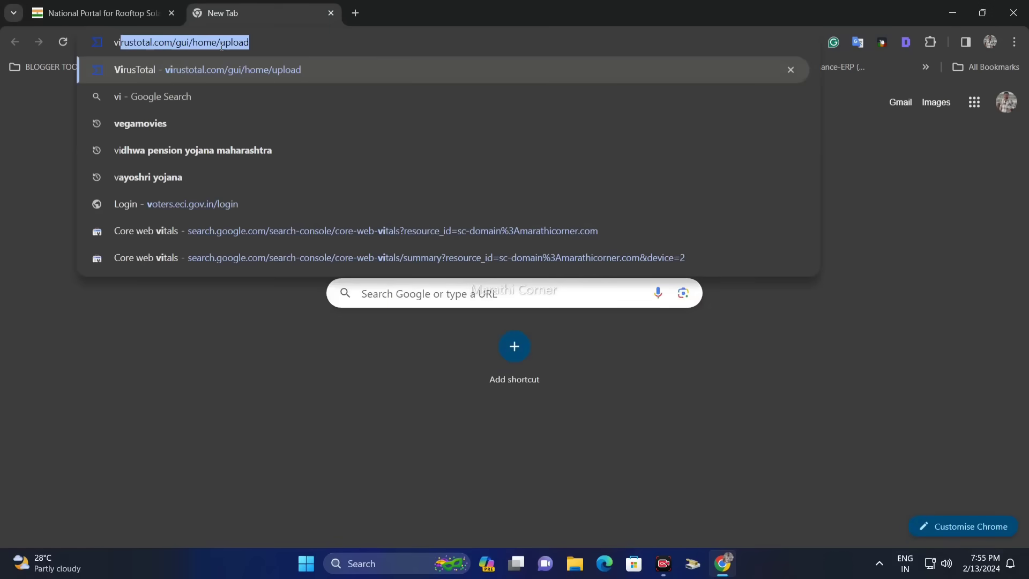
text(l)
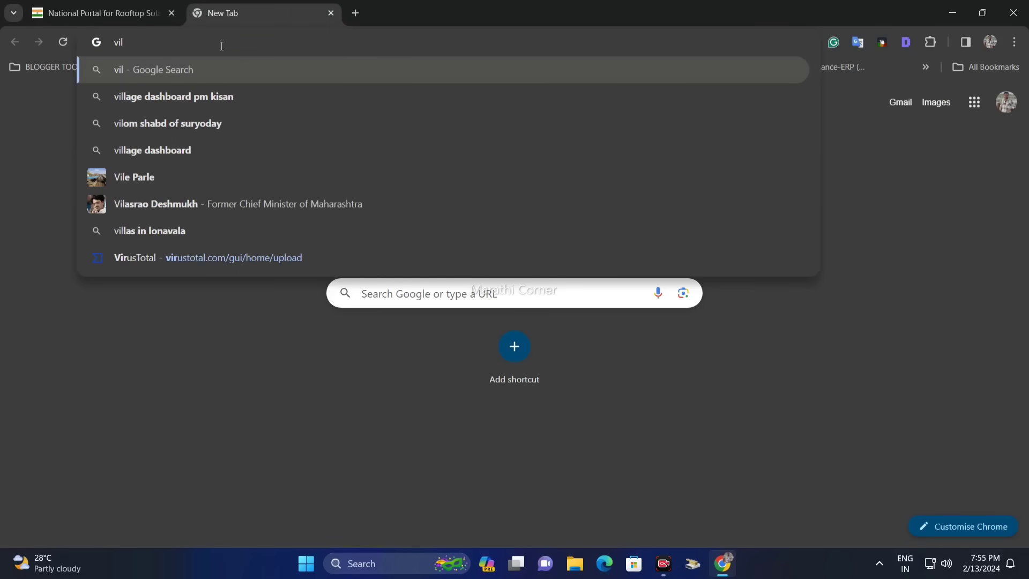
key(BackSpace)
text(ew )
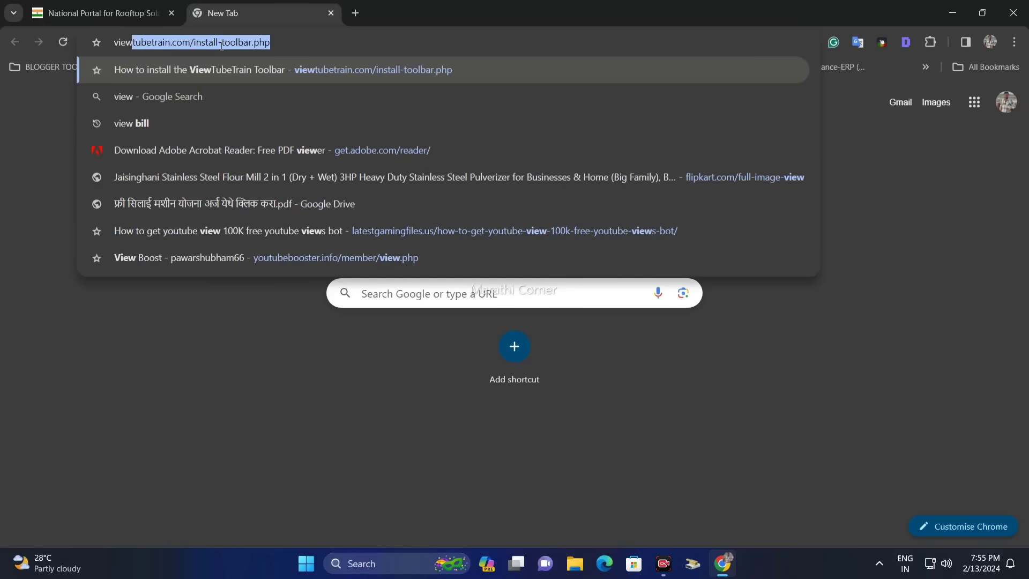
text(bi)
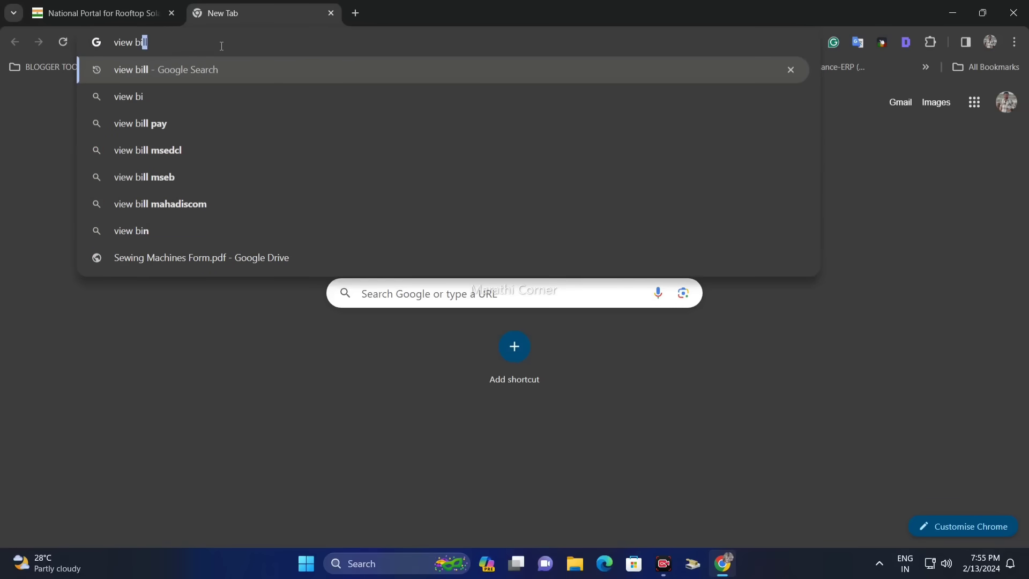
key(Return)
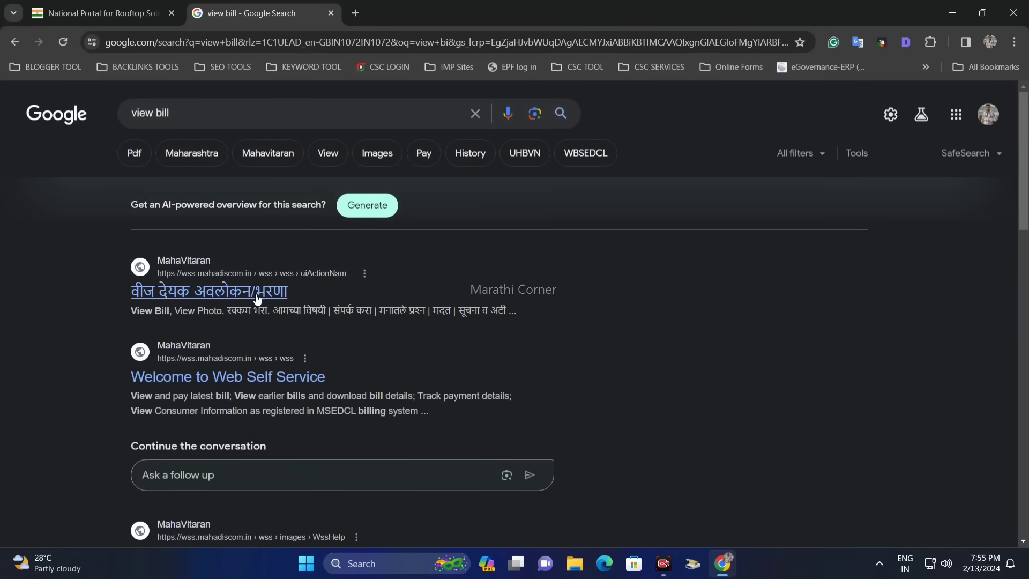
click(245, 299)
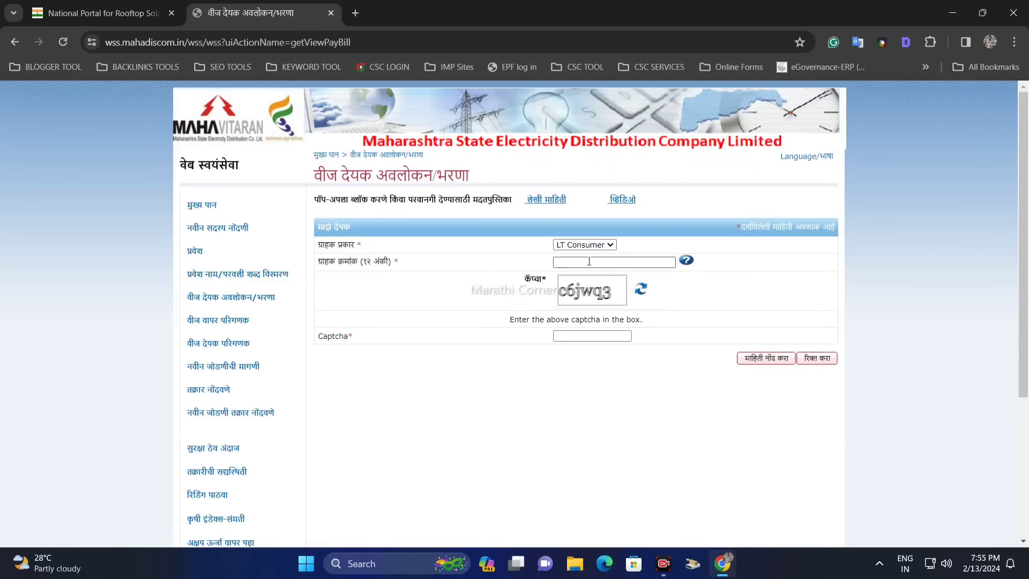
- Enter the consumer number and open the listed February 2024 bill
click(589, 262)
click(570, 275)
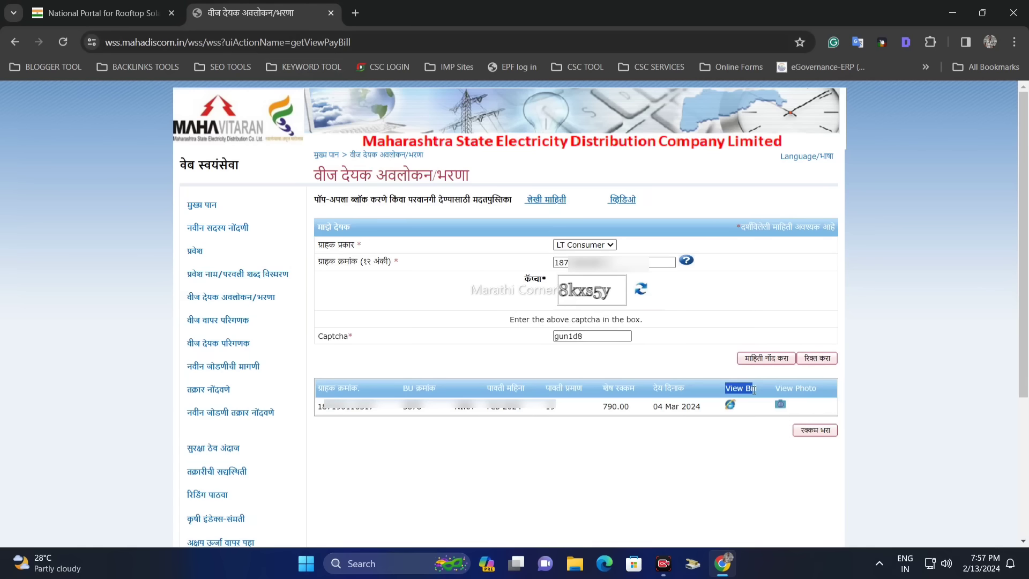
click(731, 404)
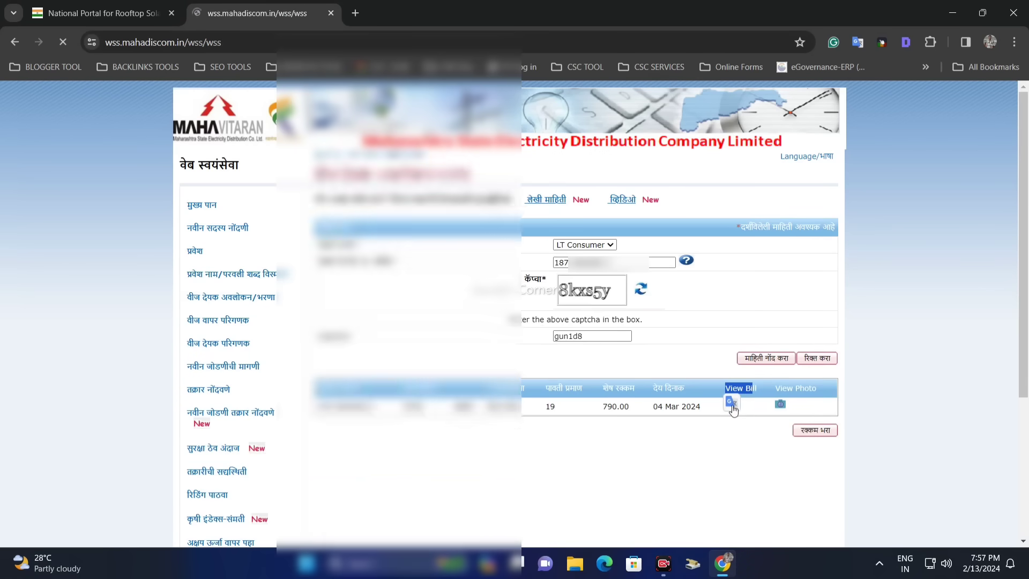
- Open the printable LT Energy Bill for FEB-2024, Rs. 790.00 due 04-MAR-24
scroll(615, 211, down, 5)
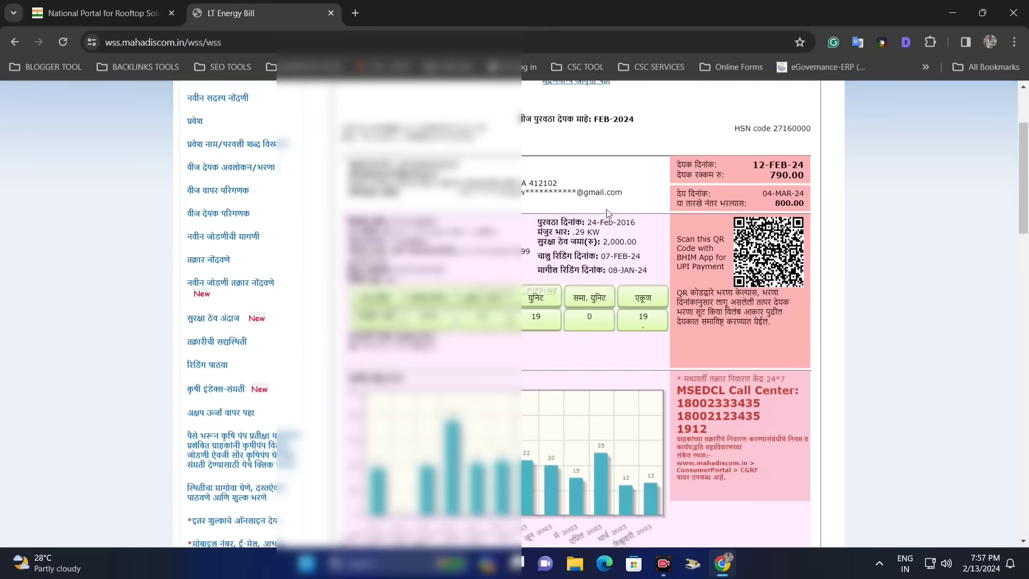
scroll(635, 259, up, 5)
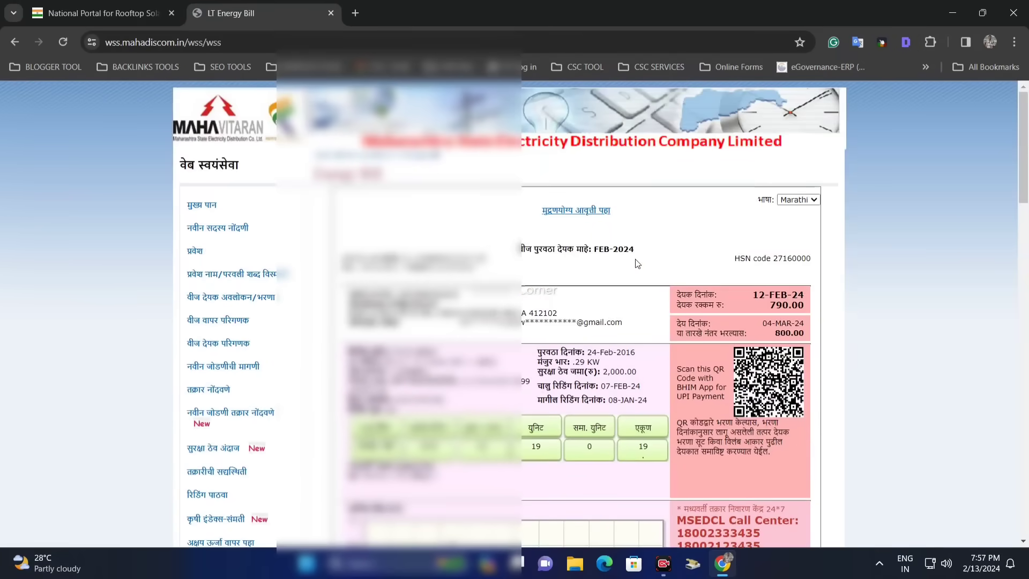
scroll(686, 237, down, 3)
scroll(686, 237, down, 15)
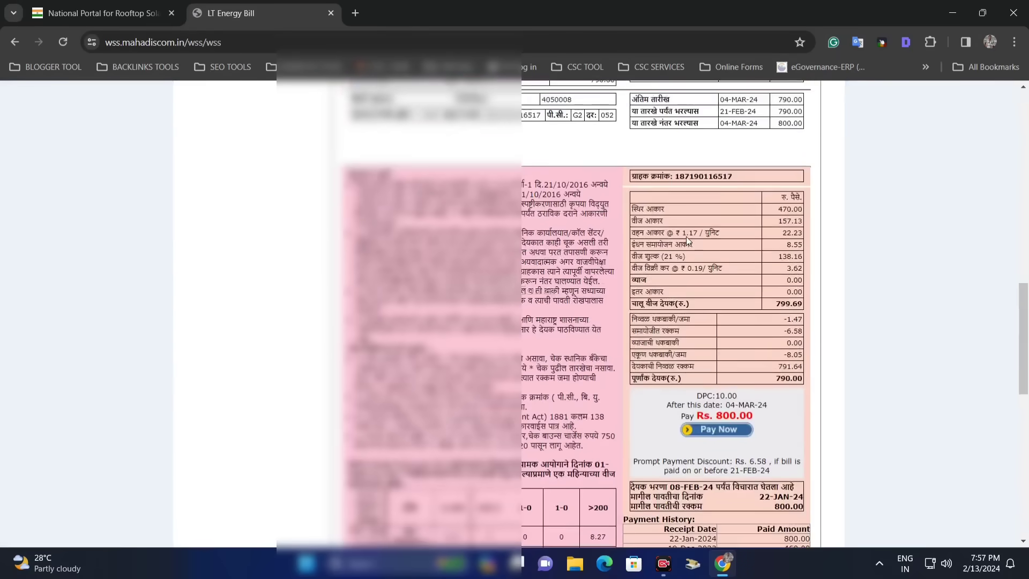
scroll(686, 236, up, 8)
scroll(686, 236, up, 10)
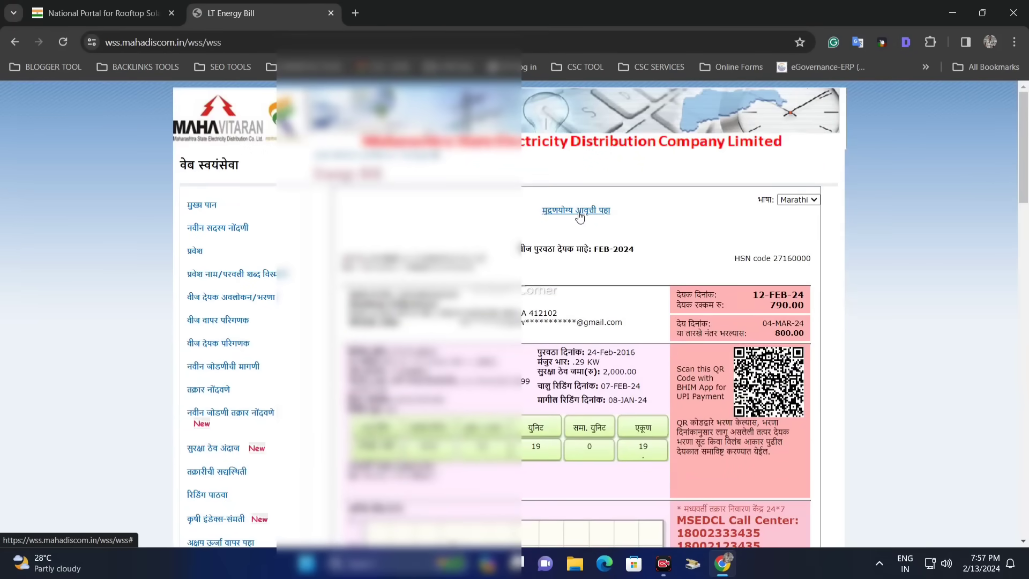
click(576, 210)
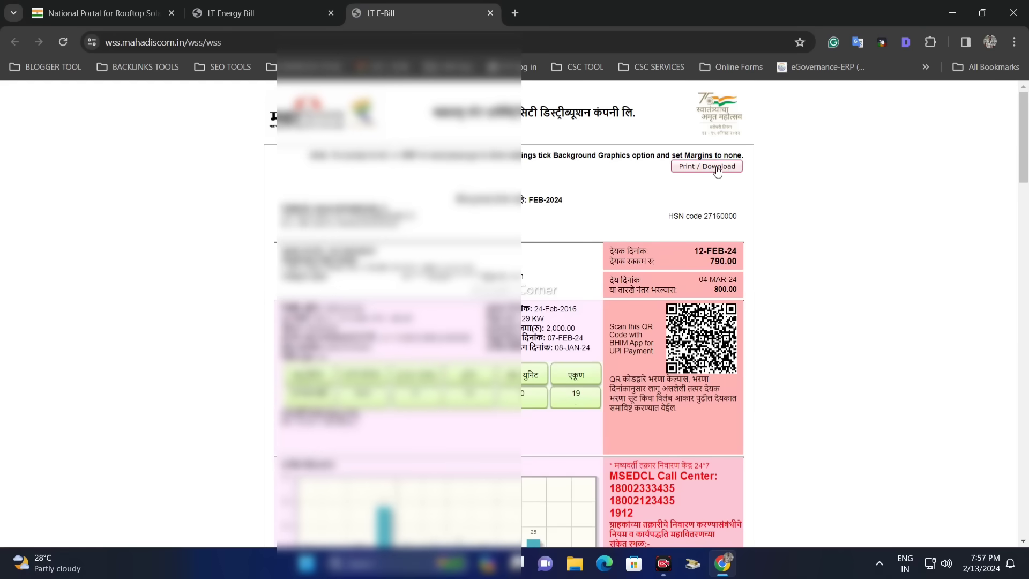
- Save the bill as PDF to Desktop as LT E-Bill.pdf, replacing the existing file
click(716, 170)
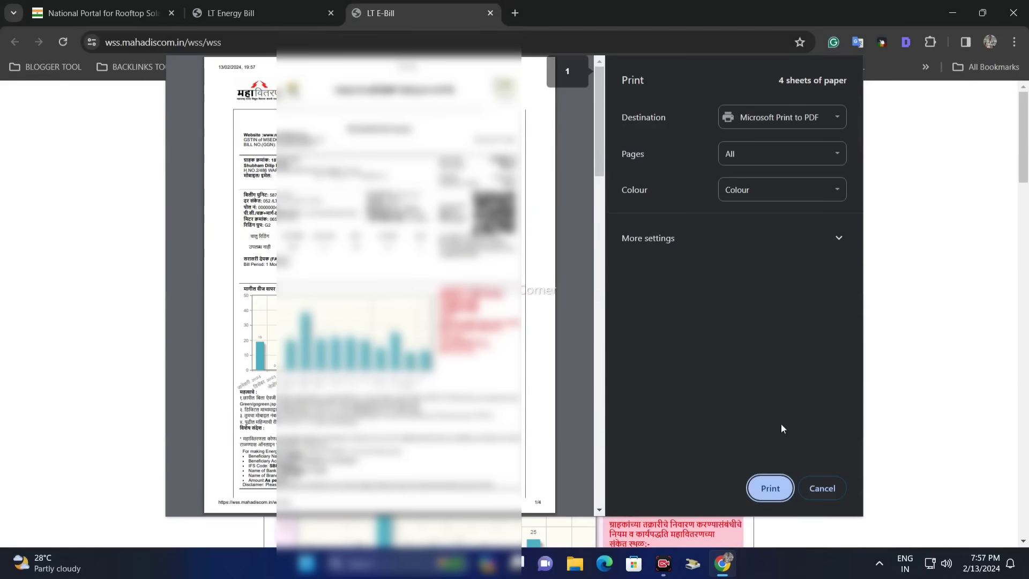
click(767, 118)
click(770, 145)
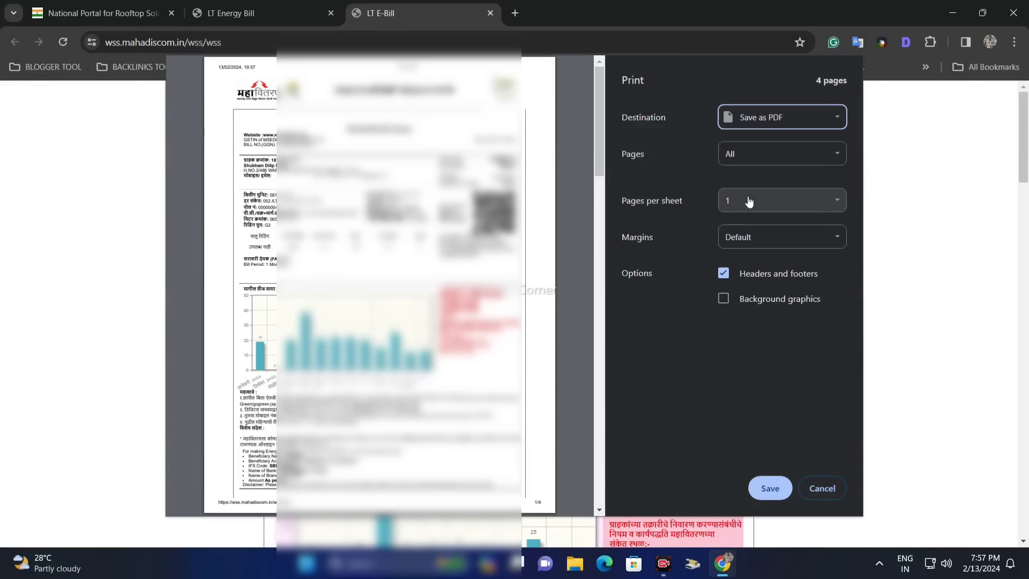
click(770, 488)
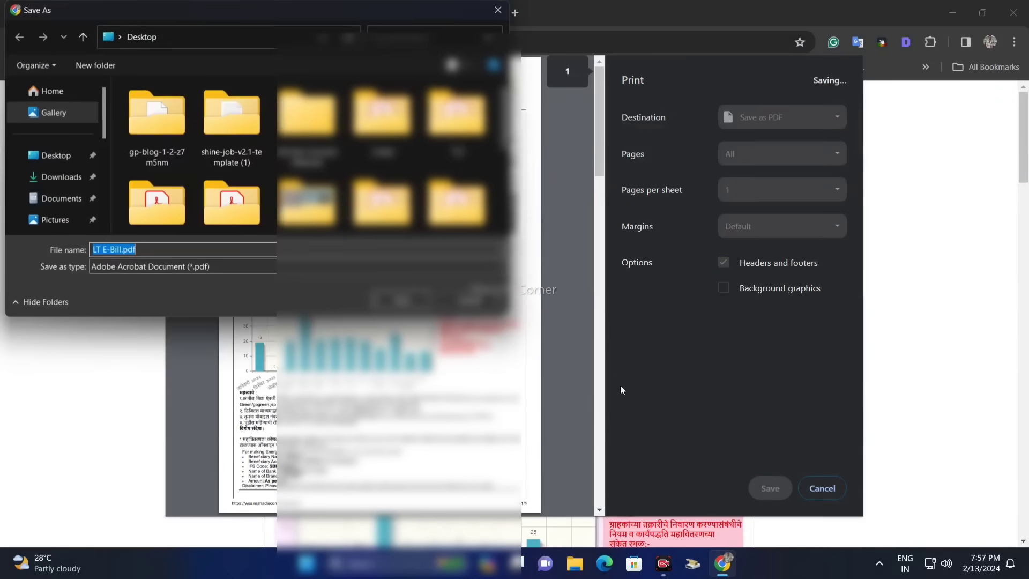
click(56, 161)
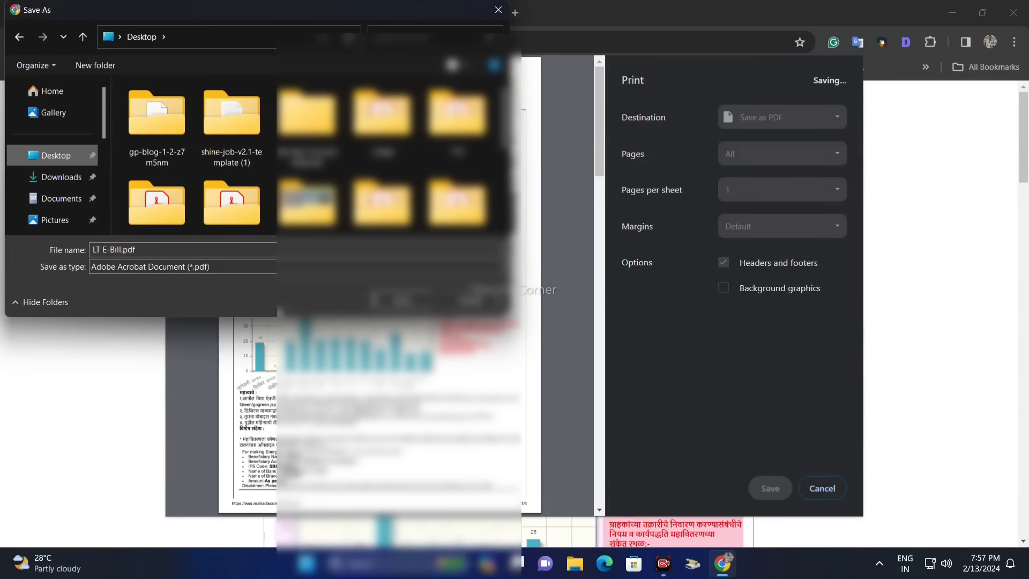
click(420, 302)
click(536, 287)
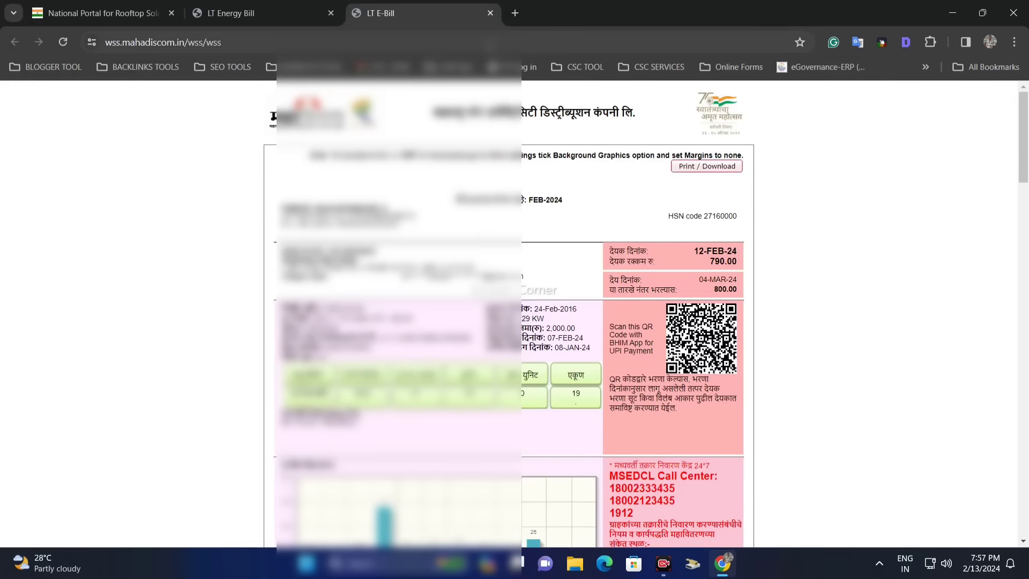
click(490, 13)
- Upload LT E-Bill.pdf from the Desktop as the electricity bill
click(331, 13)
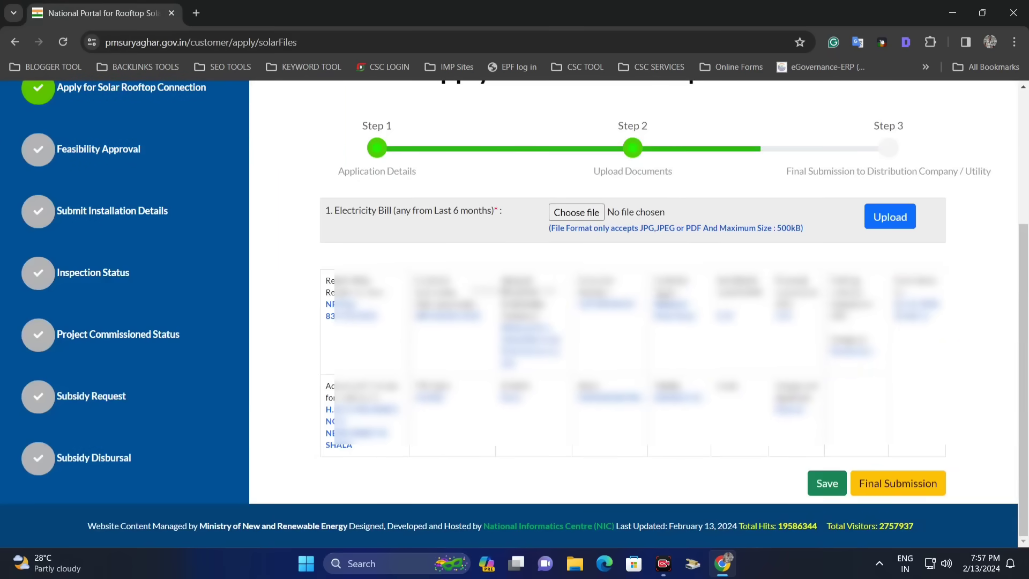
click(576, 211)
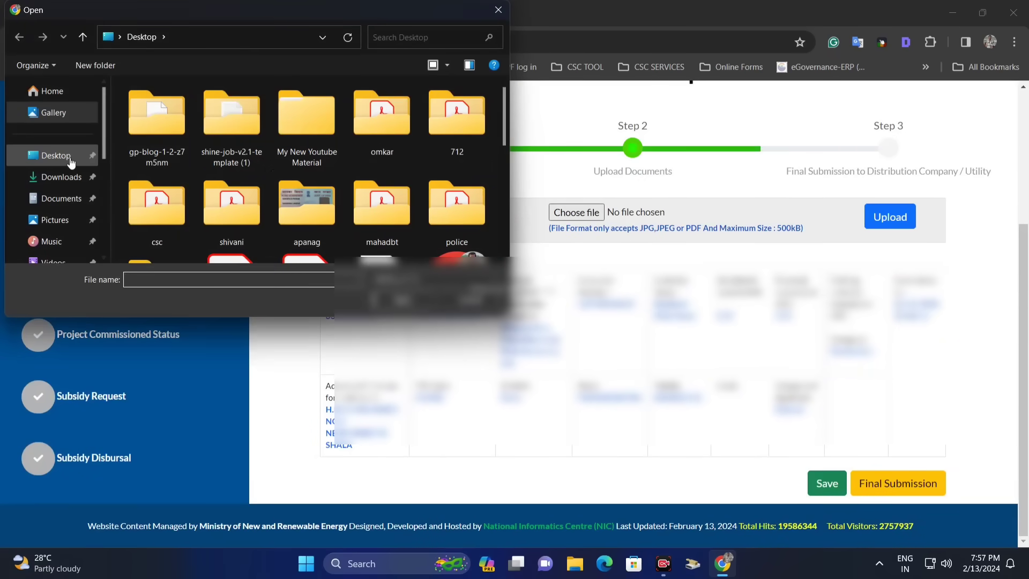
click(67, 157)
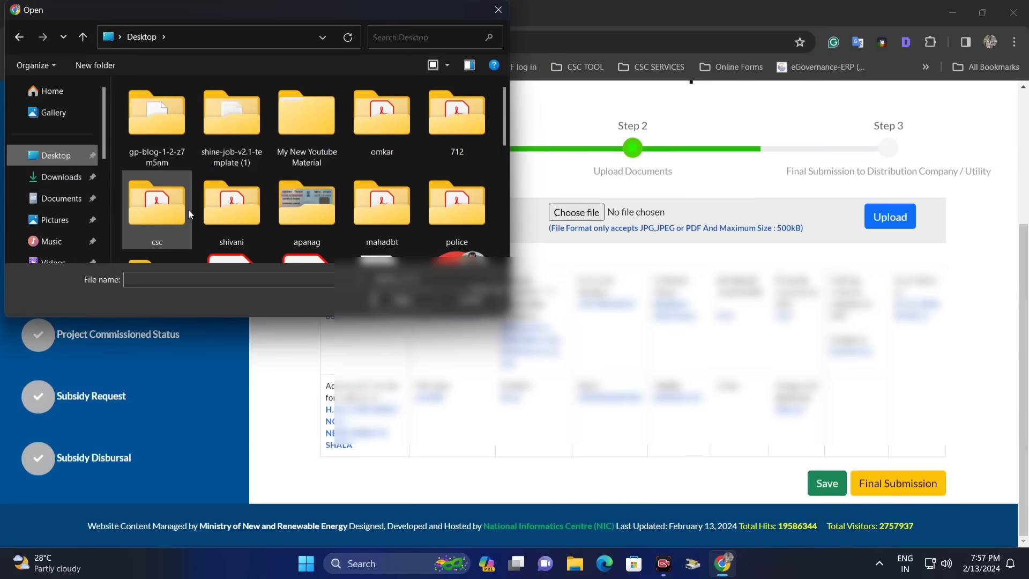
scroll(224, 210, down, 1)
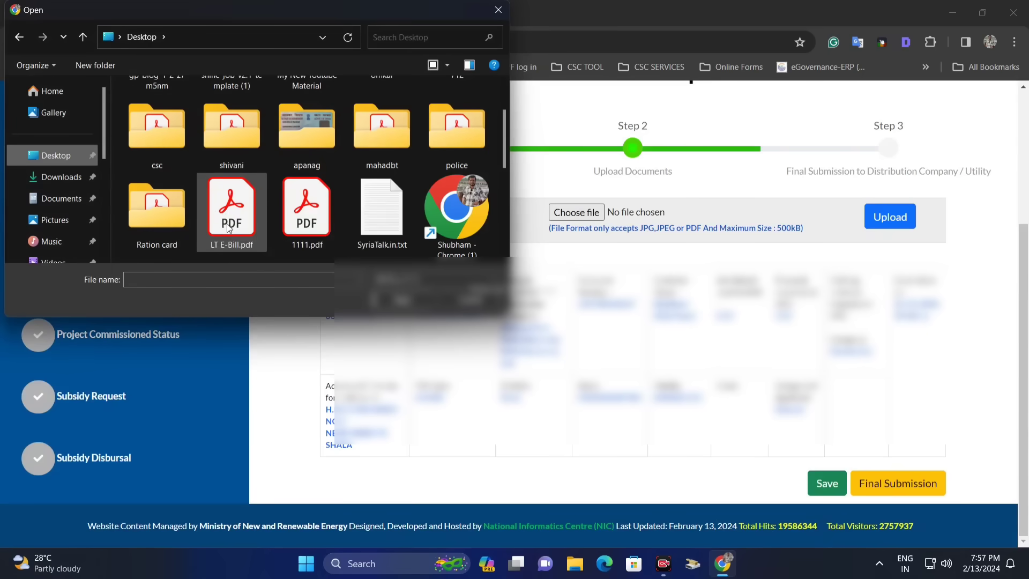
double_click(232, 224)
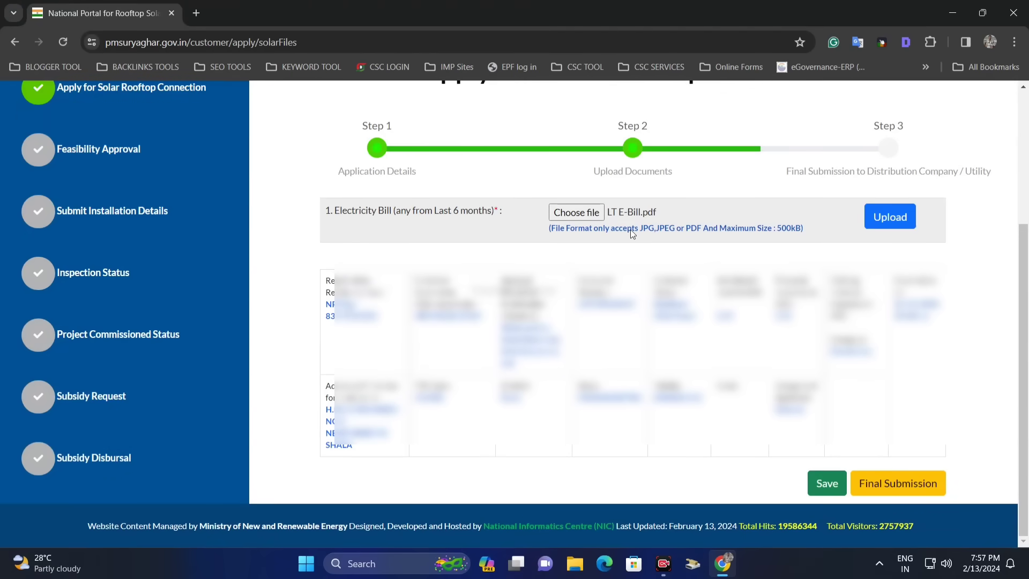
click(899, 220)
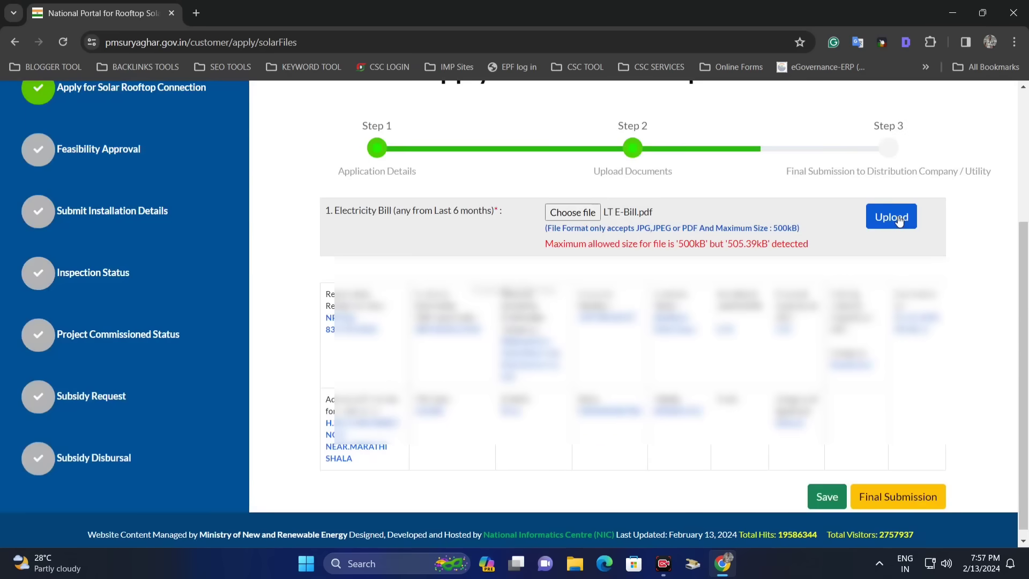
- Note the 505.39kB over-500kB error and start a 'pdf com' search in a new tab
drag(665, 242, 776, 244)
click(713, 245)
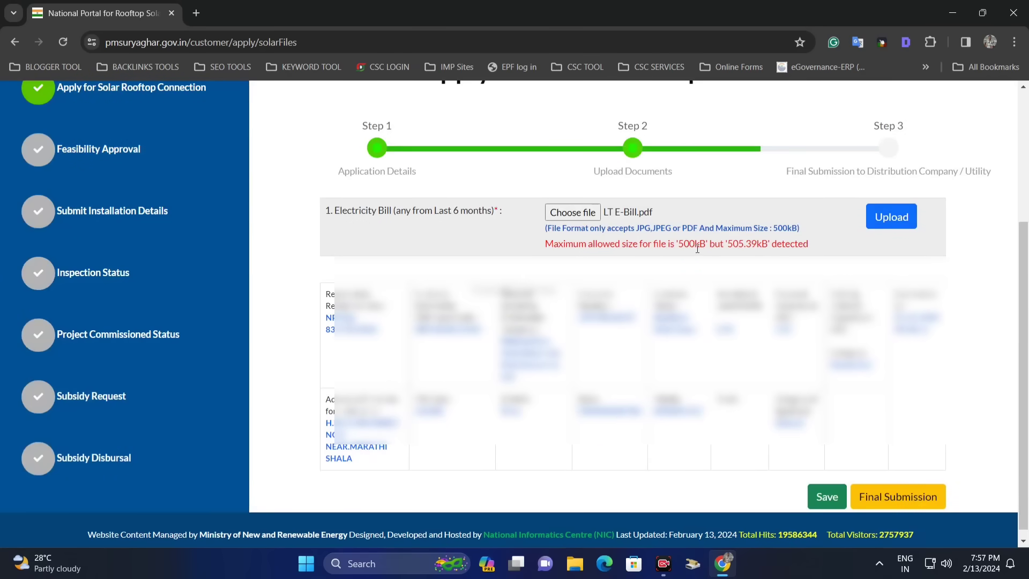
drag(685, 245, 717, 242)
click(197, 18)
text(pdf c)
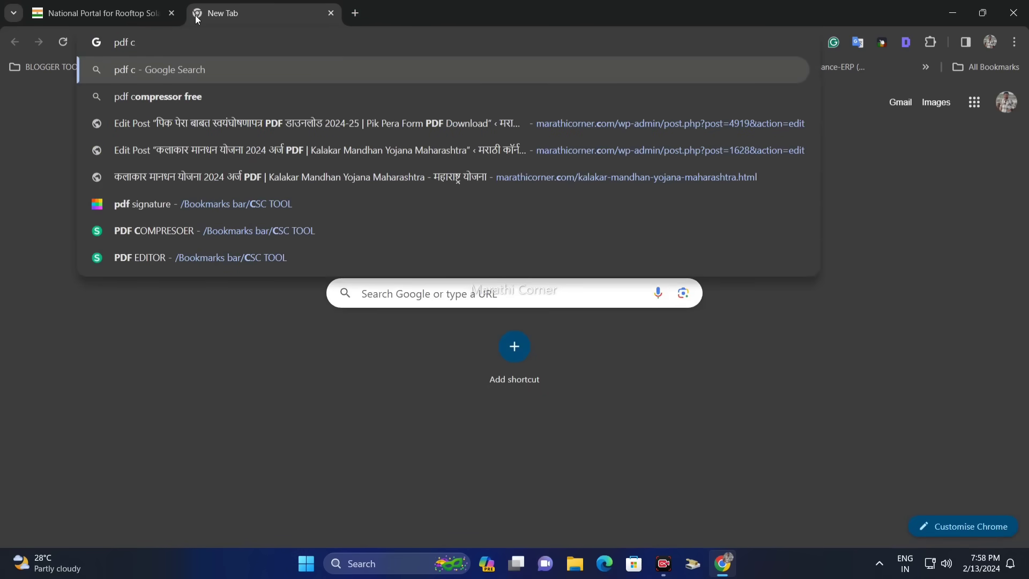
text(om)
- Compress LT E-Bill.pdf with iLovePDF's Compress PDF tool at the recommended level
key(Return)
right_click(197, 16)
click(188, 285)
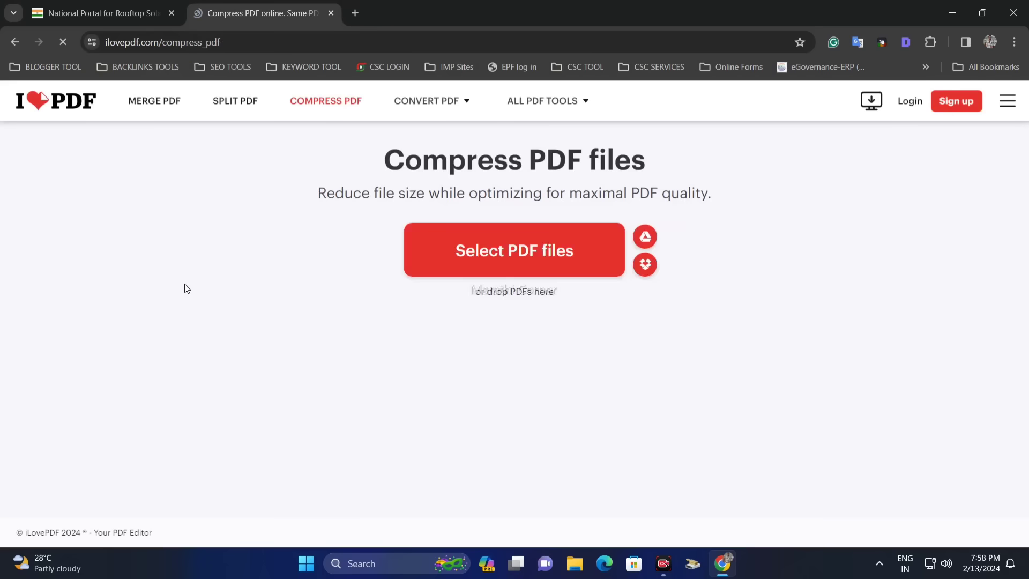
click(502, 251)
scroll(230, 170, down, 2)
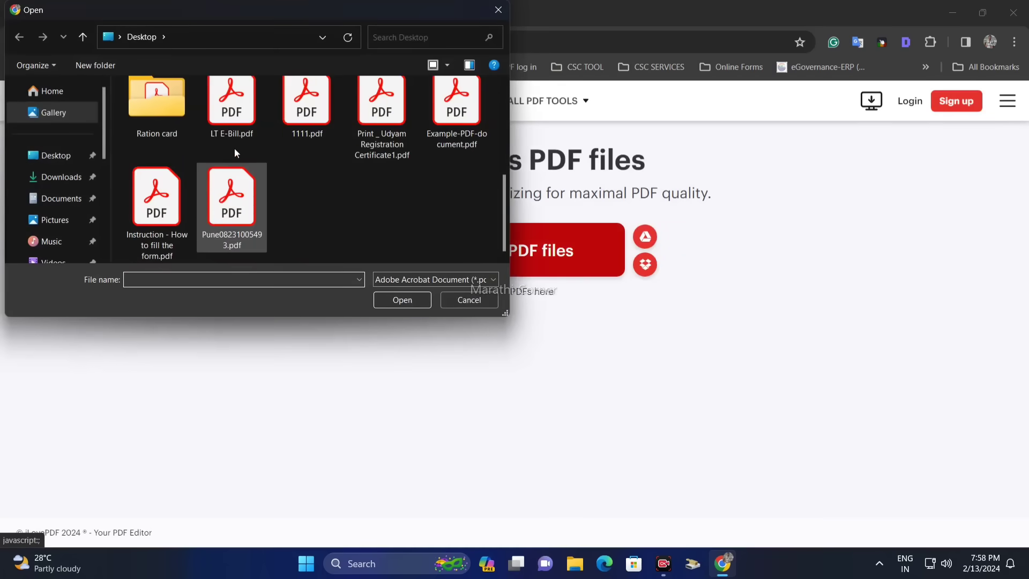
double_click(225, 124)
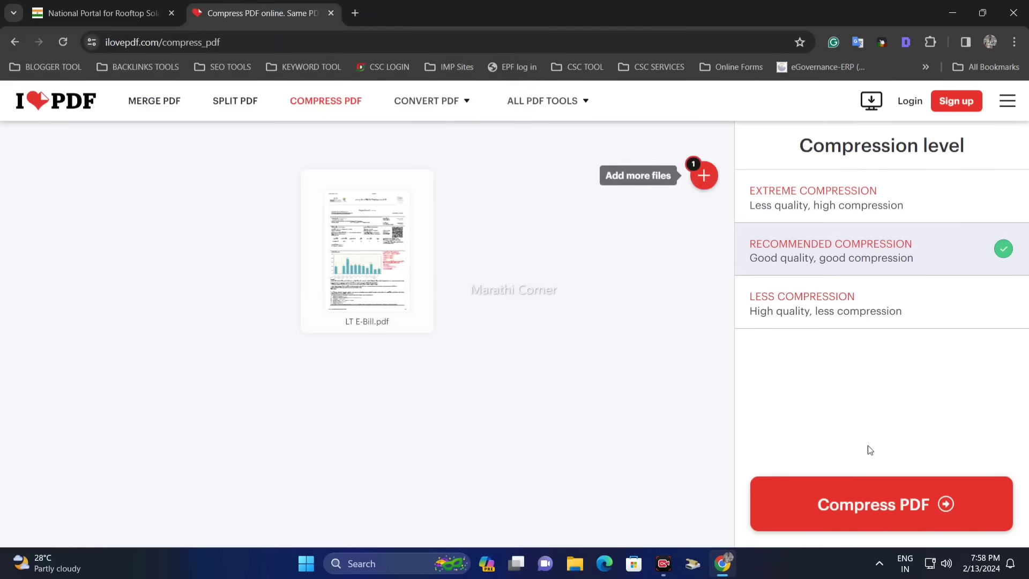
click(878, 483)
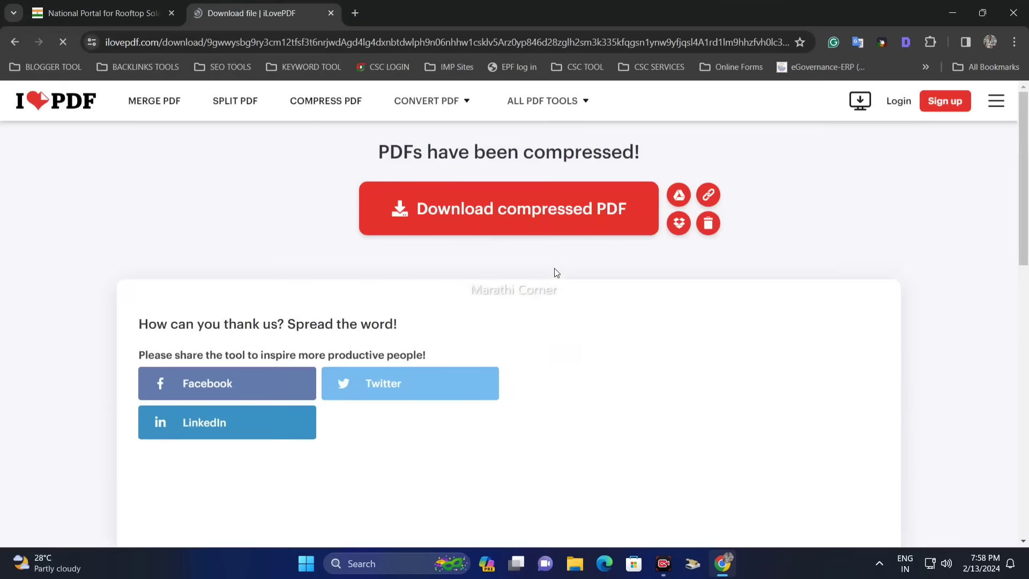
- Download the 158.21 KB compressed PDF over LT E-Bill.pdf on the Desktop
click(525, 217)
scroll(209, 181, down, 3)
click(232, 171)
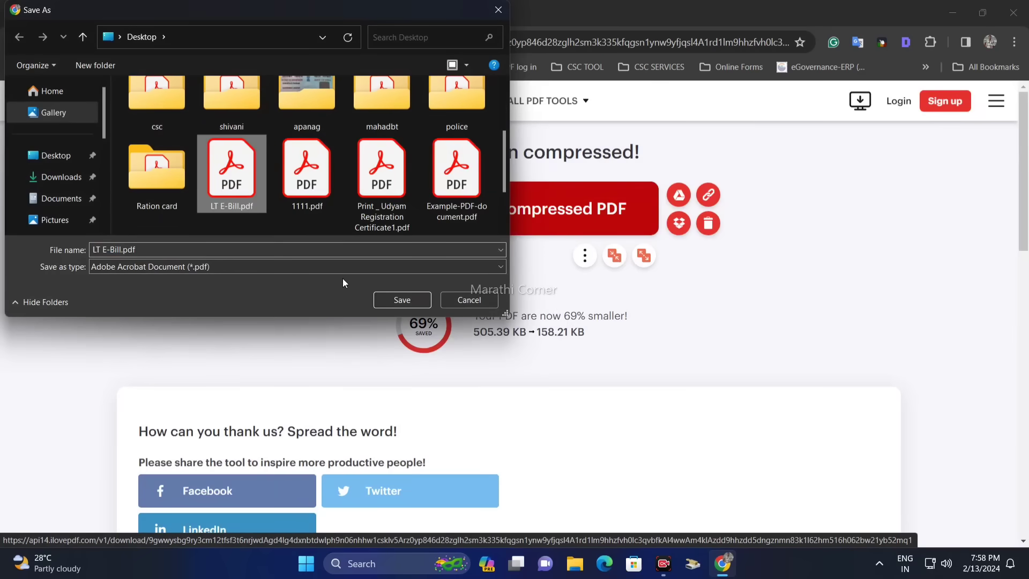
click(402, 300)
click(545, 283)
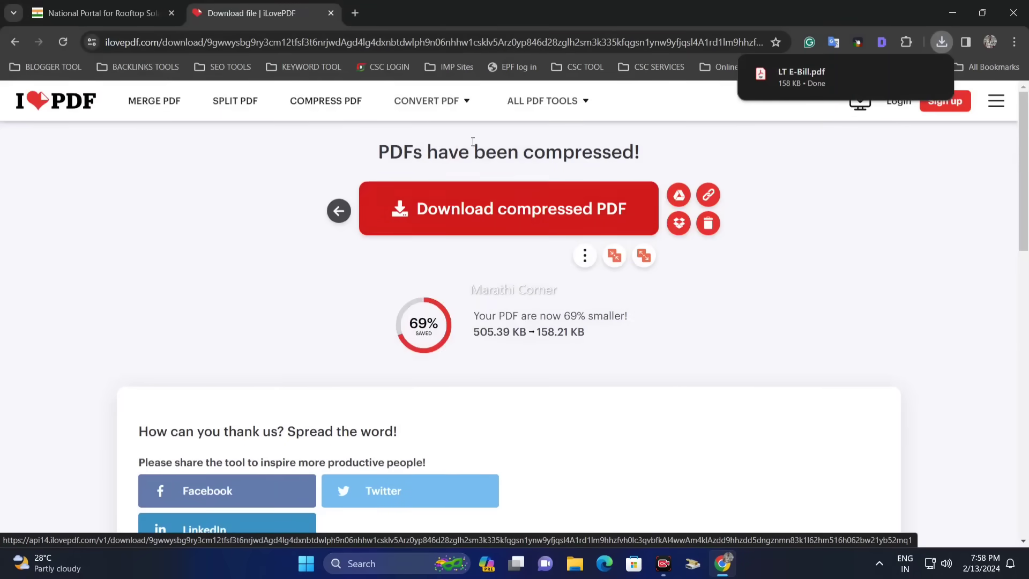
click(331, 13)
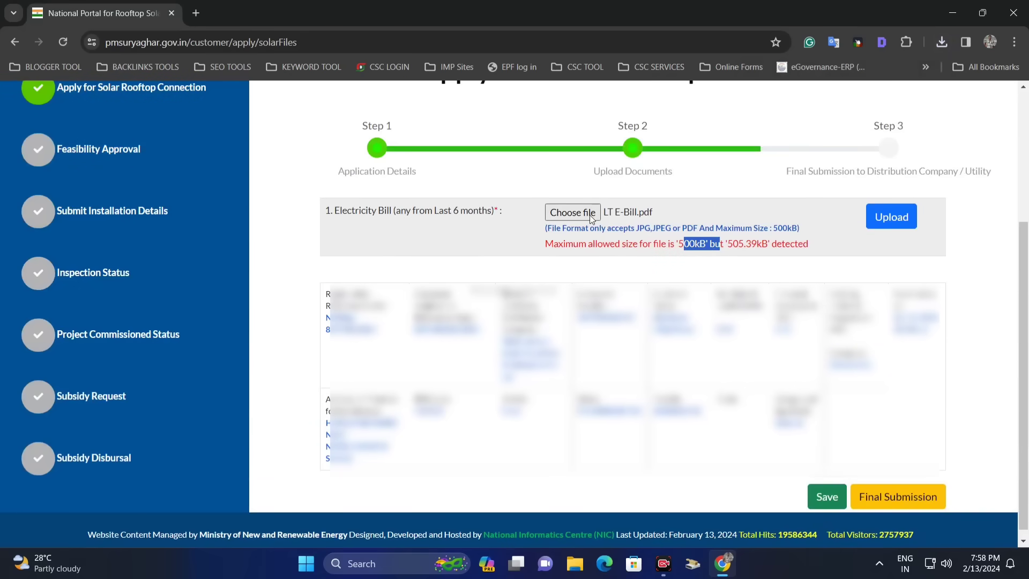
- Upload the compressed LT E-Bill.pdf and dismiss the 'Successfully uploaded file' message
click(569, 216)
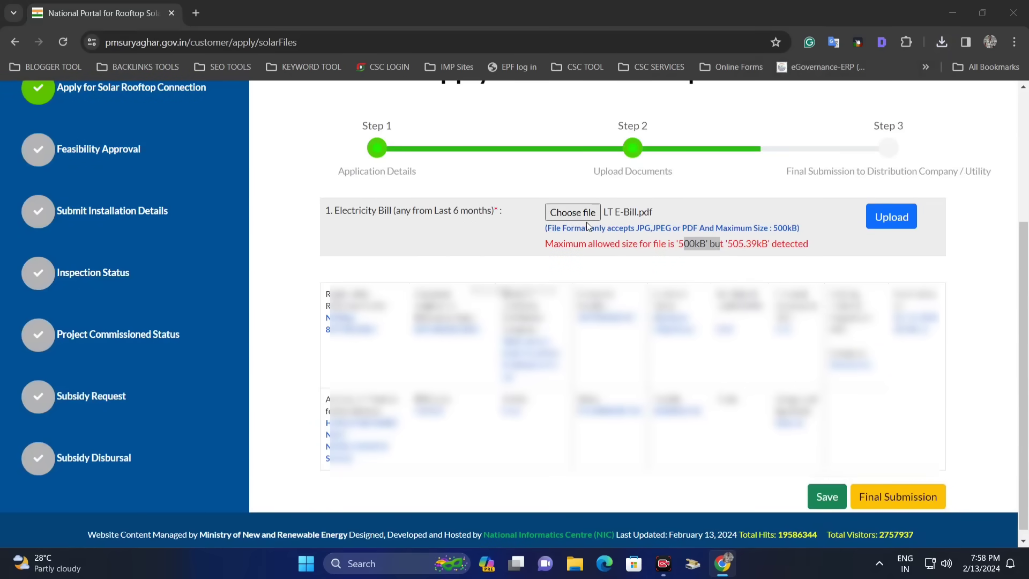
double_click(224, 195)
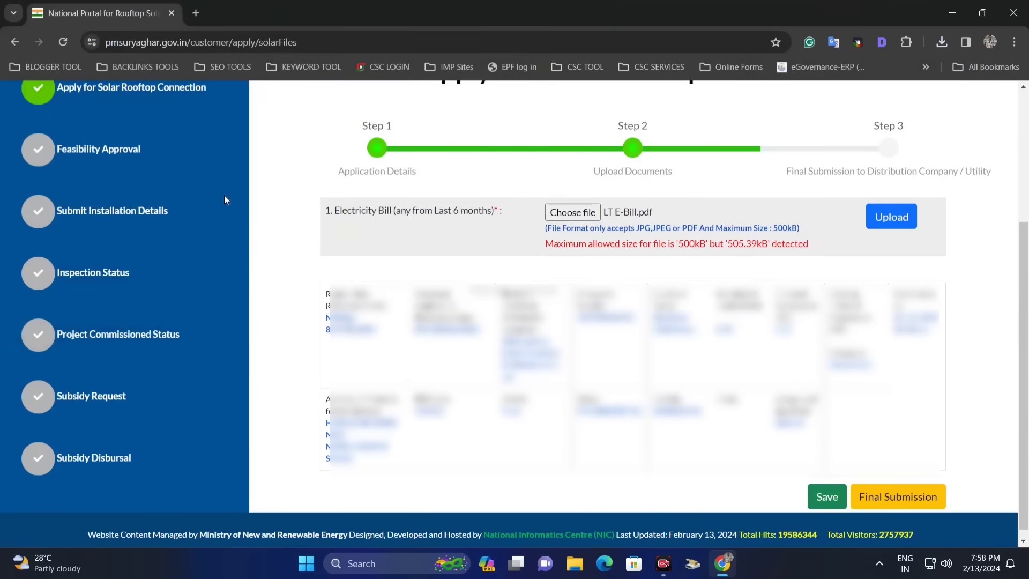
click(885, 224)
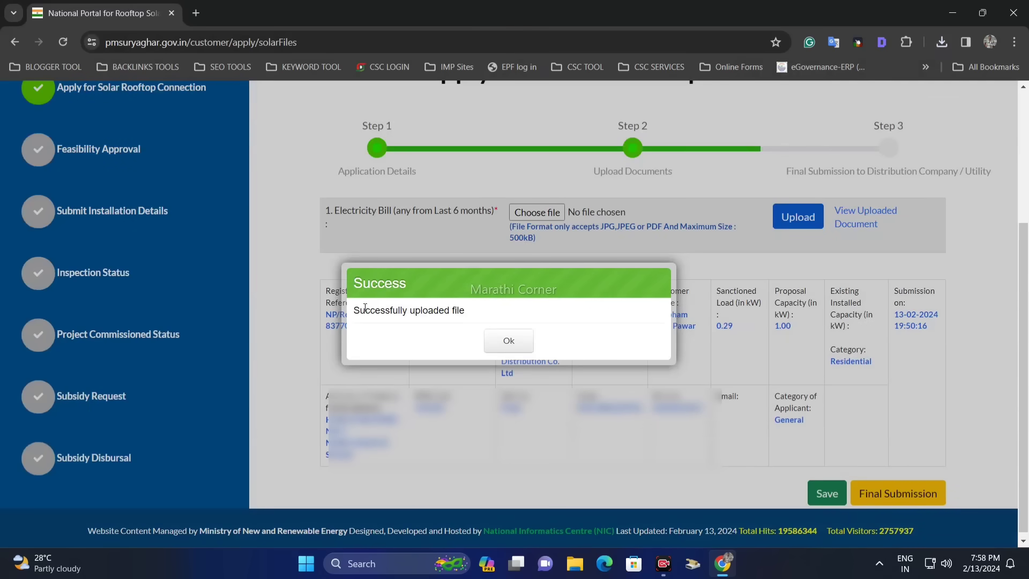
drag(362, 309, 463, 311)
click(485, 323)
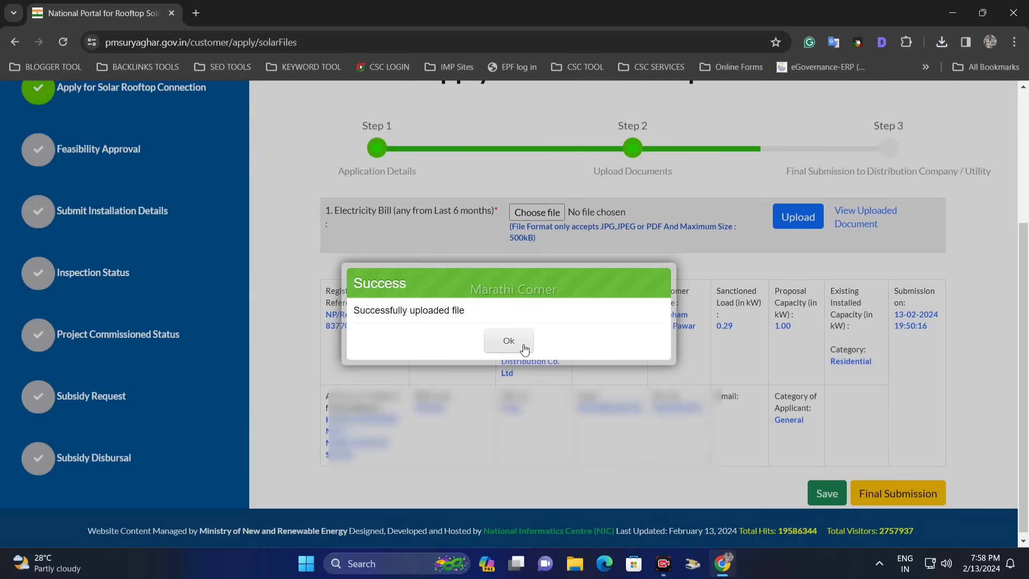
click(508, 341)
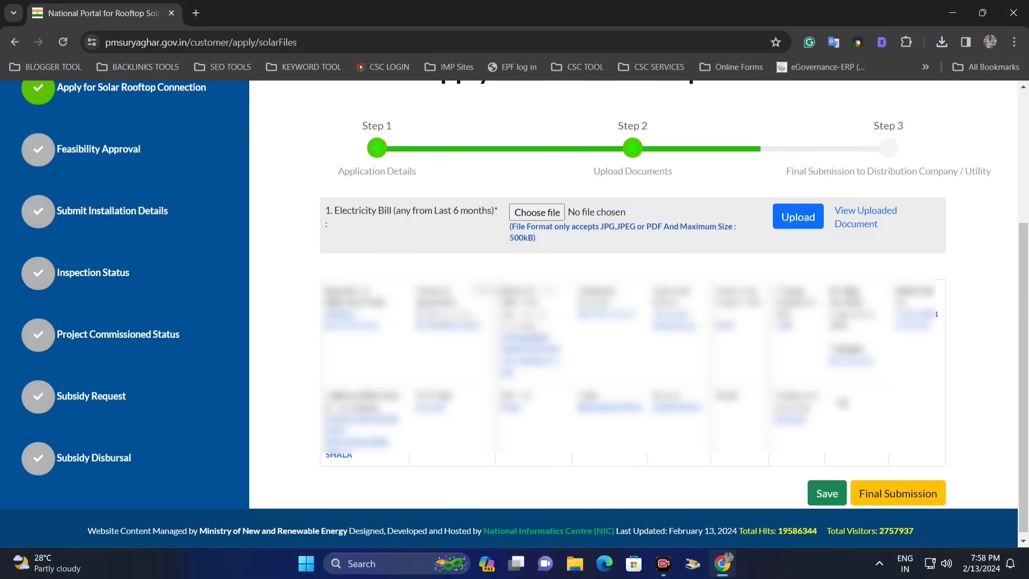
click(905, 503)
drag(381, 273, 626, 273)
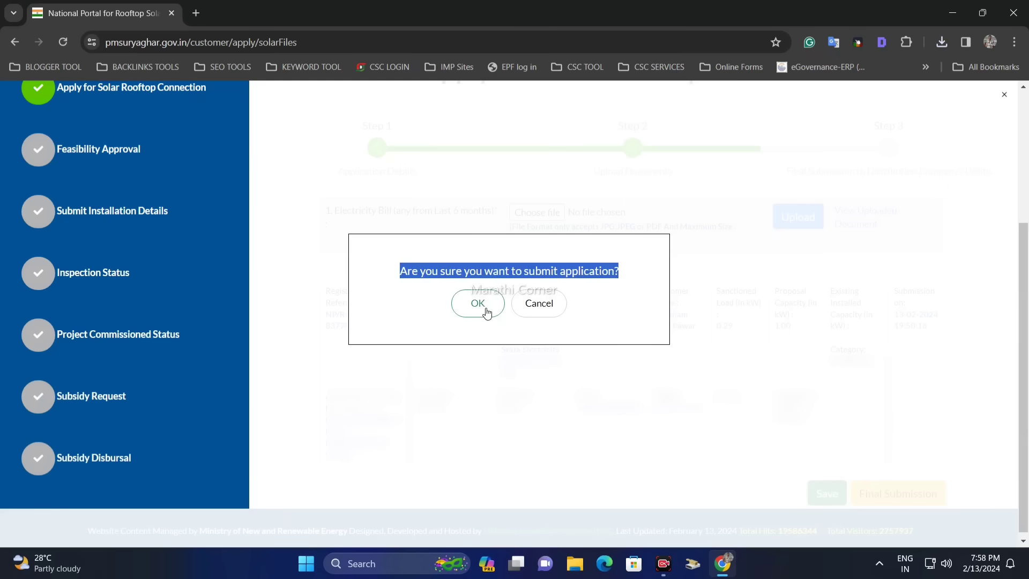
click(487, 313)
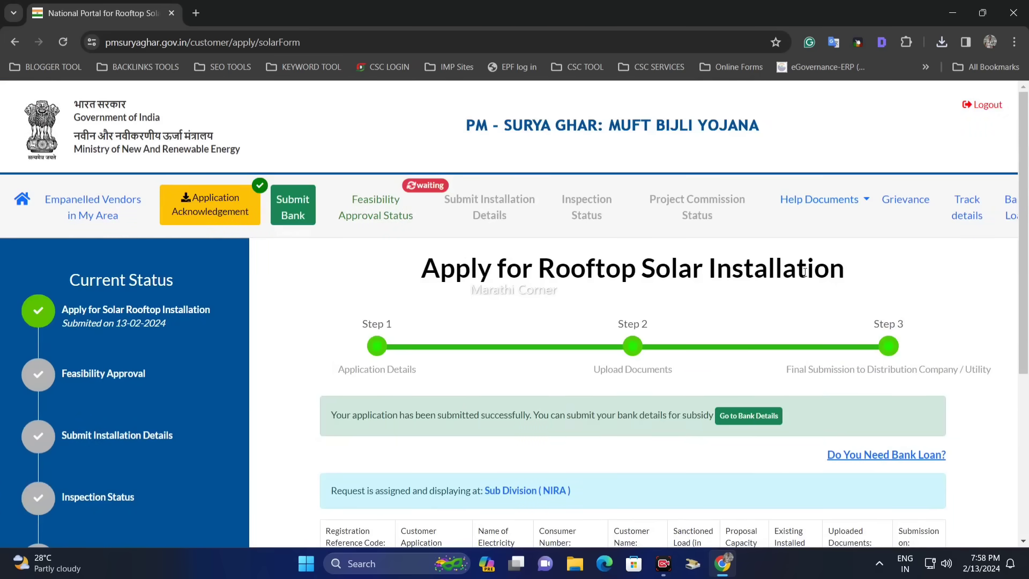
scroll(678, 322, down, 2)
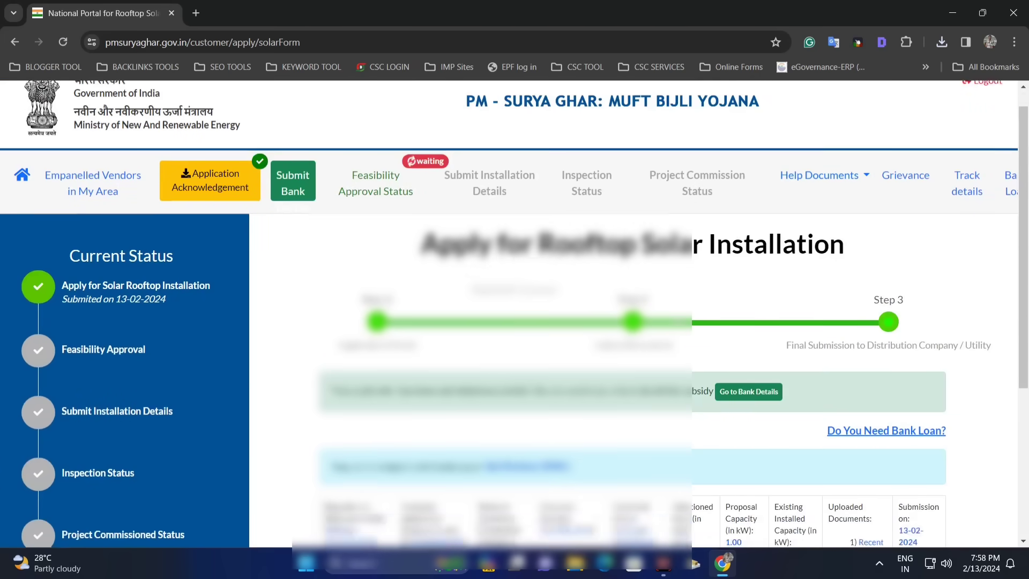
scroll(678, 322, down, 2)
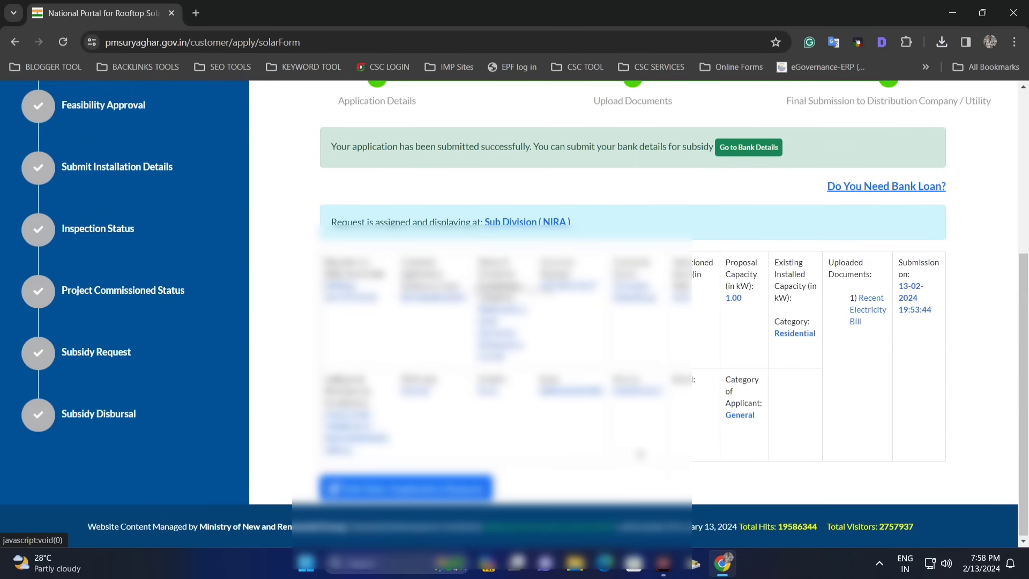
scroll(749, 395, up, 1)
scroll(614, 346, up, 1)
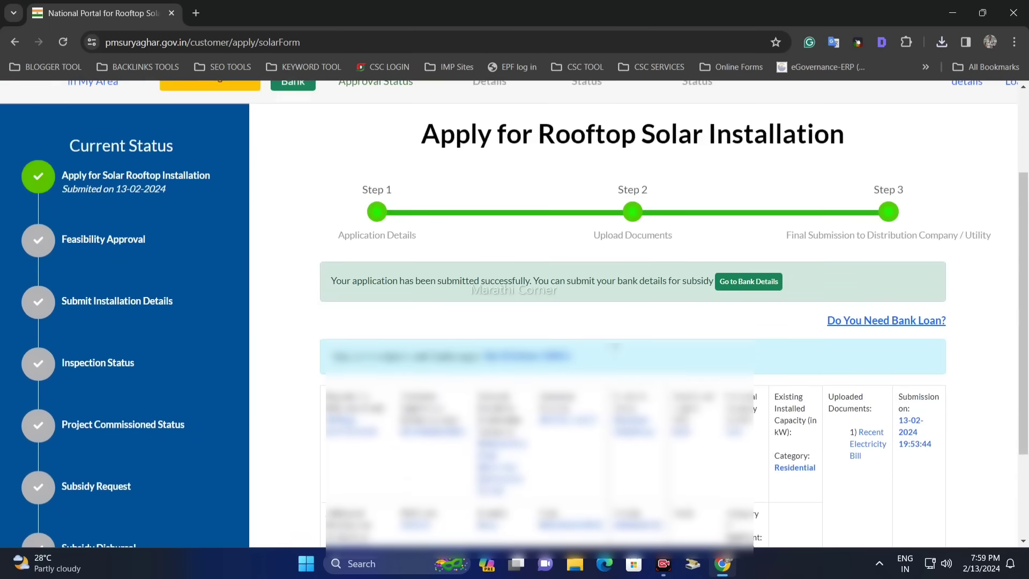
scroll(692, 324, up, 1)
scroll(654, 335, down, 1)
drag(320, 289, 634, 282)
click(779, 222)
drag(870, 209, 405, 224)
click(405, 224)
- Open the Bank Details for Subsidy form and browse the Bank Name list
click(748, 289)
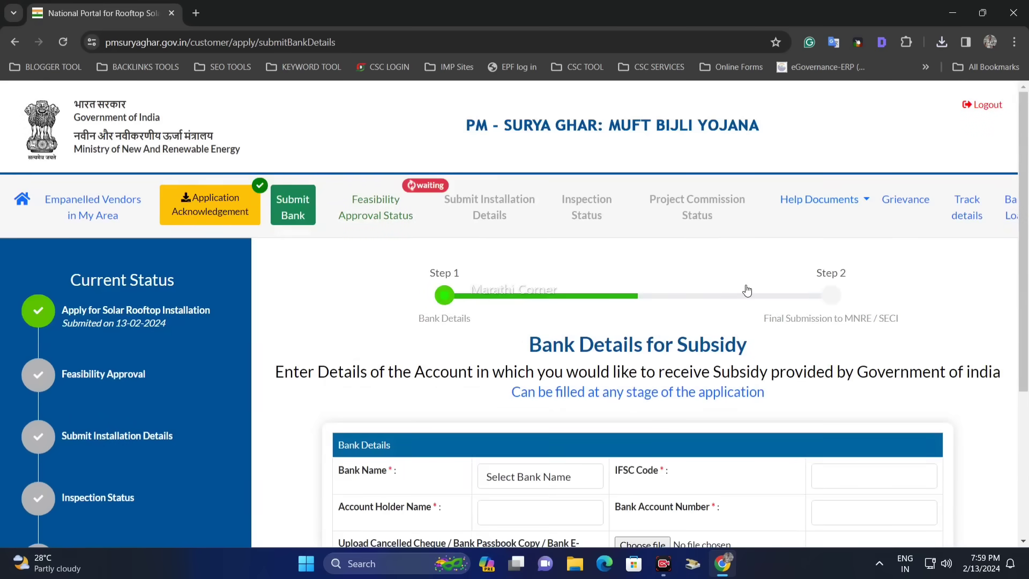
scroll(542, 264, down, 3)
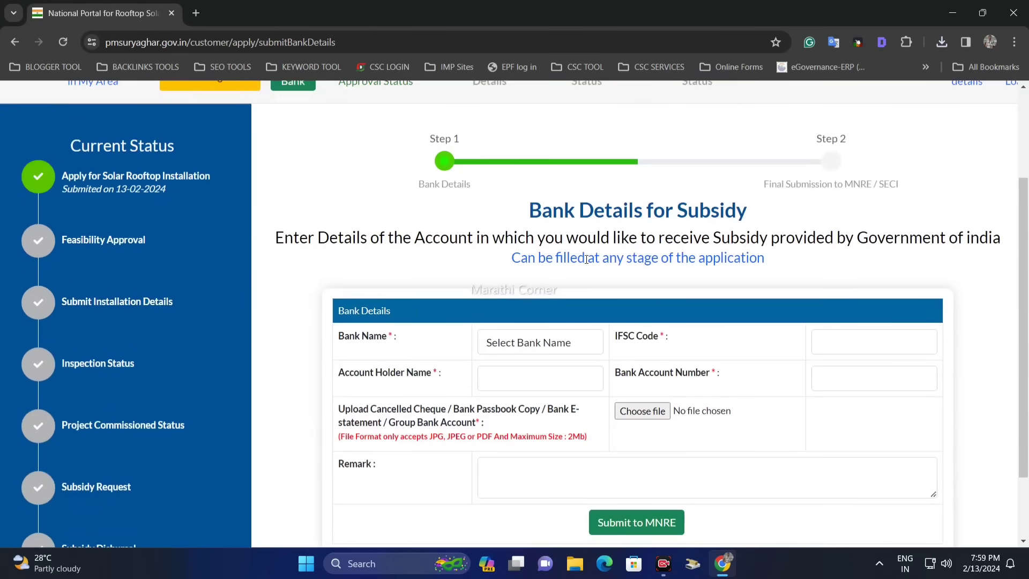
scroll(542, 249, down, 1)
scroll(556, 252, up, 1)
scroll(554, 247, down, 1)
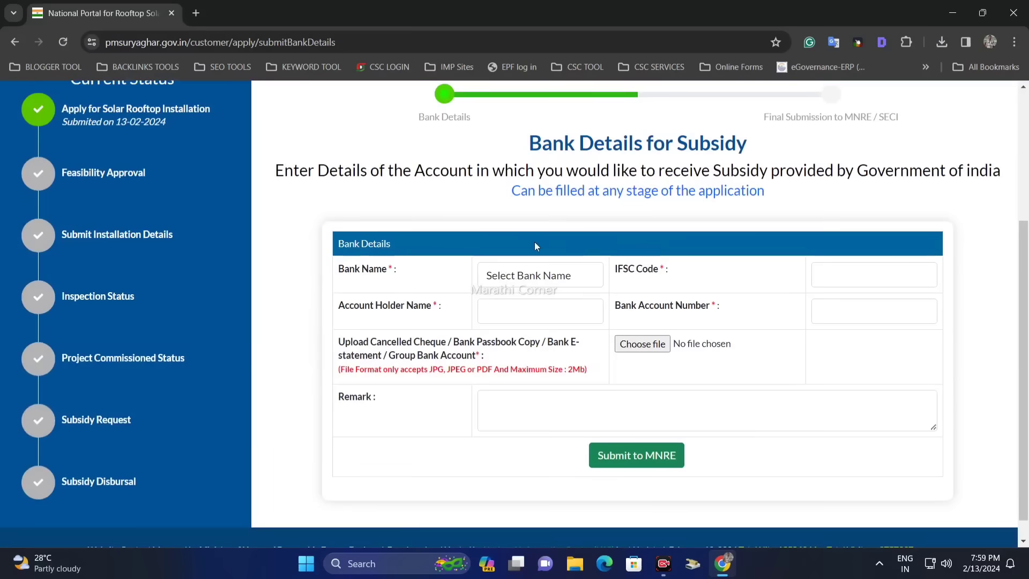
click(537, 279)
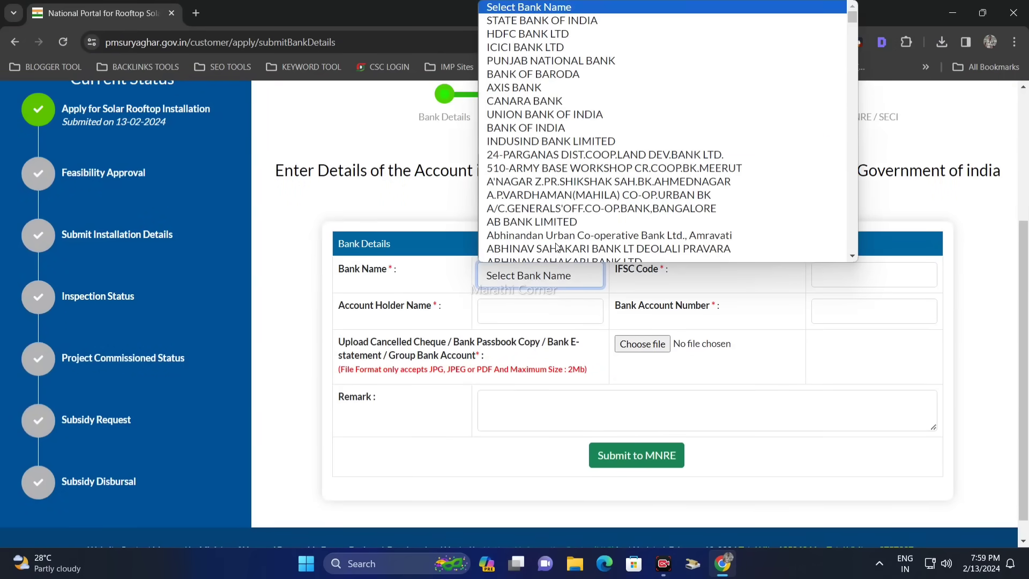
scroll(585, 193, down, 15)
scroll(584, 220, down, 15)
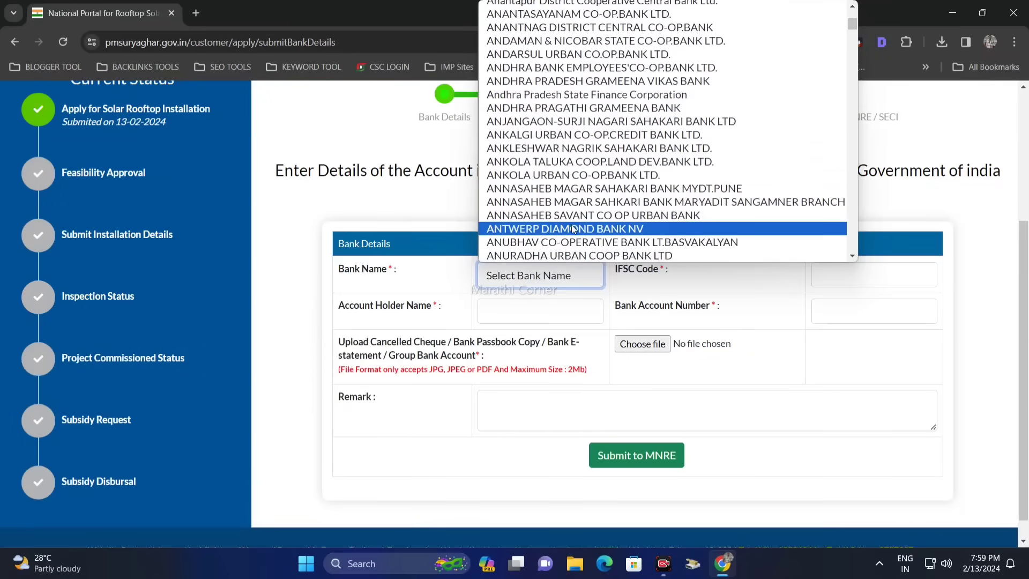
scroll(579, 215, down, 15)
scroll(585, 185, down, 15)
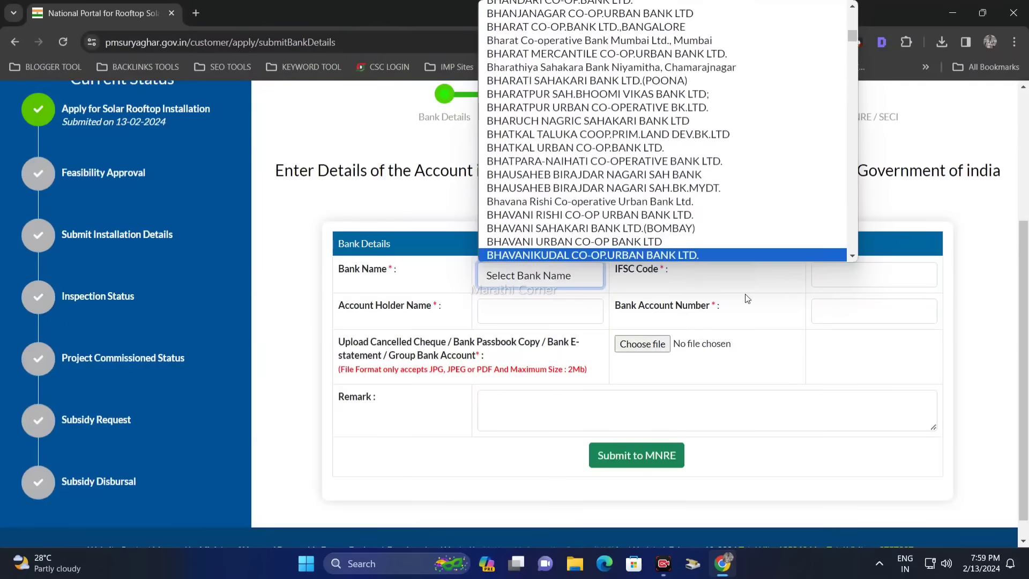
click(686, 277)
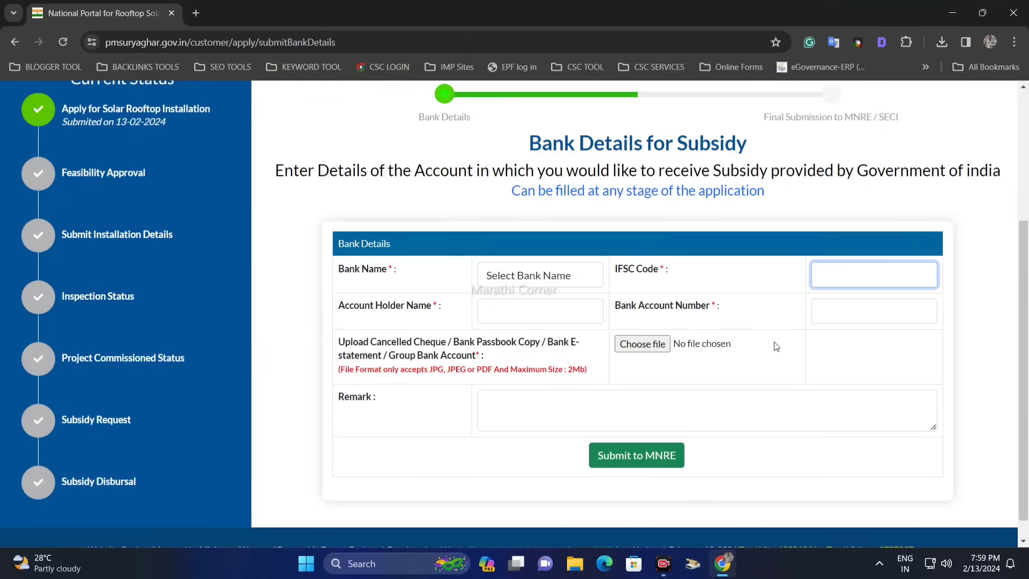
- Select STATE BANK OF INDIA as Bank Name and try the IFSC and Account Holder fields
click(520, 278)
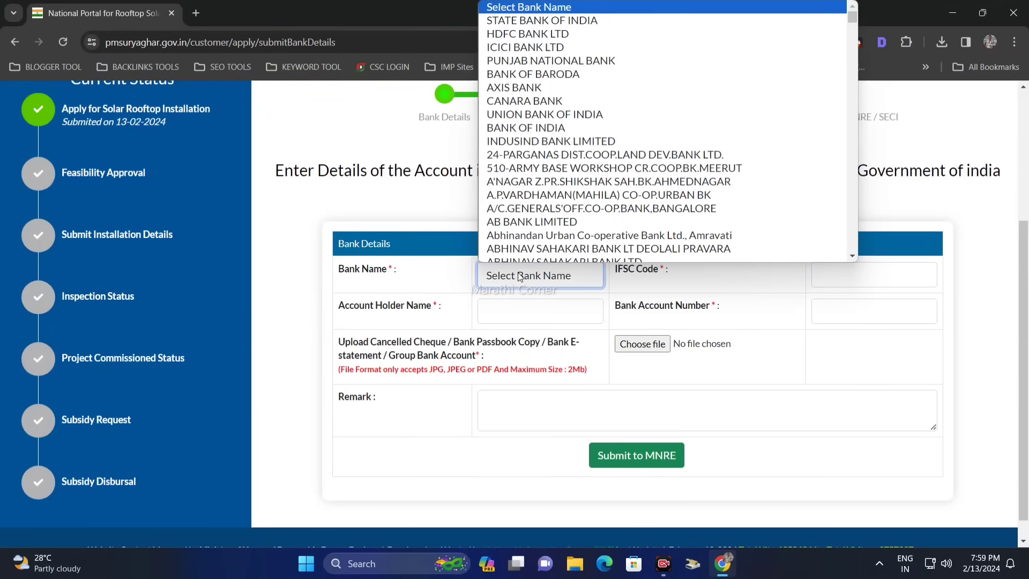
key(b)
key(b)
key(b)
scroll(520, 277, up, 3)
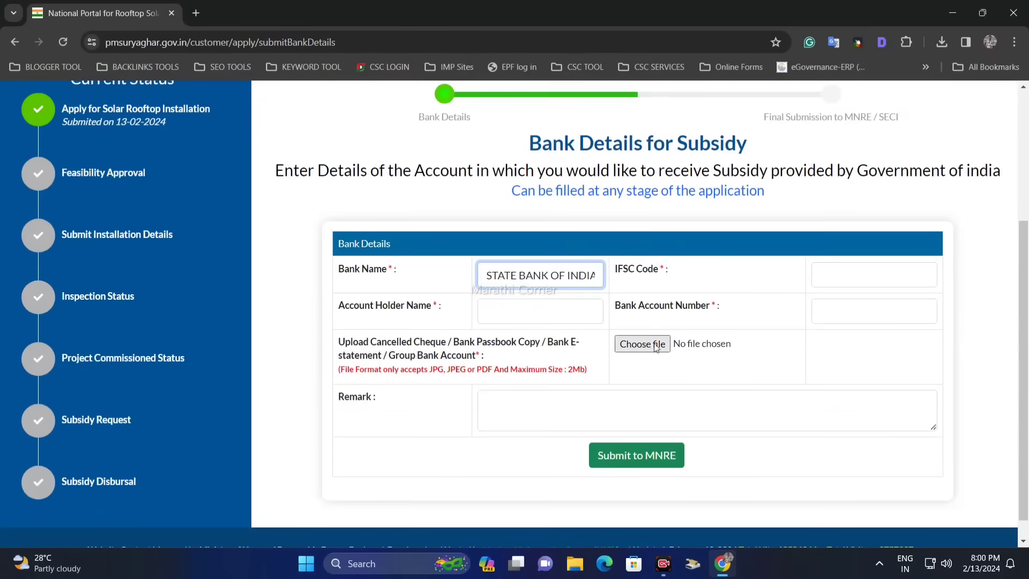
click(854, 267)
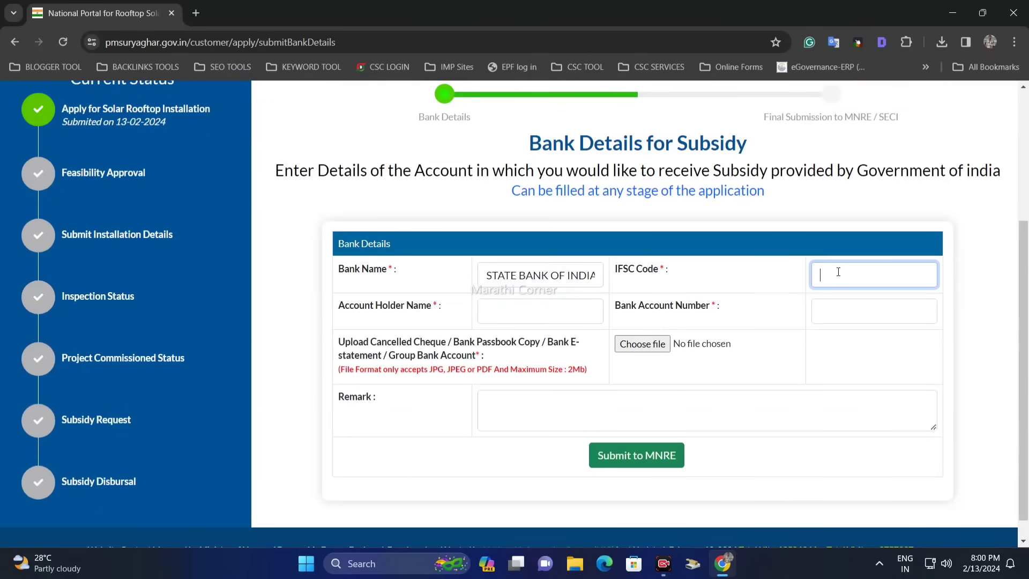
drag(378, 310, 337, 267)
click(450, 307)
click(519, 307)
- Inspect the Bank Account Number and cancelled cheque upload fields, then reload the page
drag(621, 304, 744, 314)
click(828, 315)
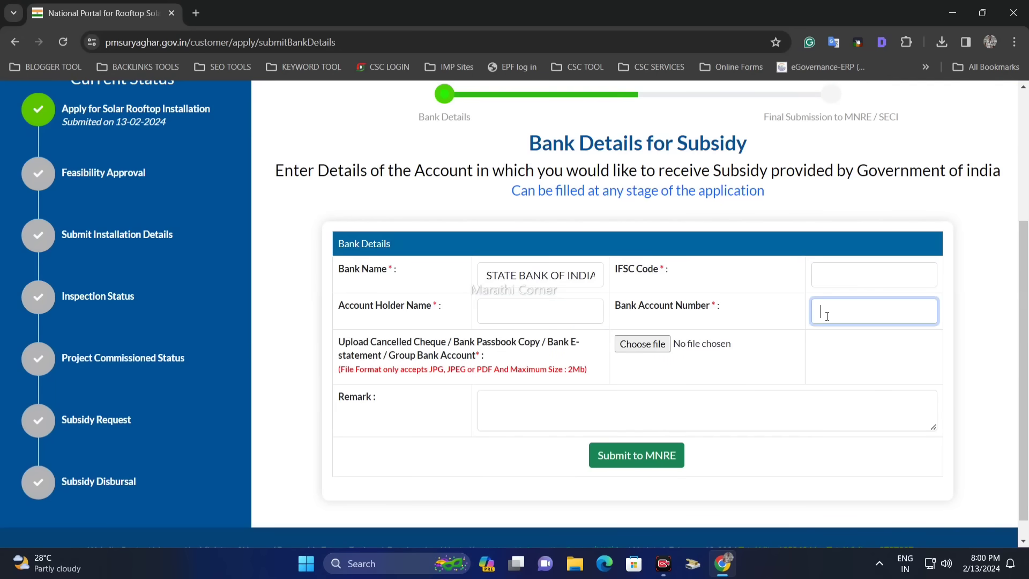
drag(359, 344, 579, 344)
click(558, 354)
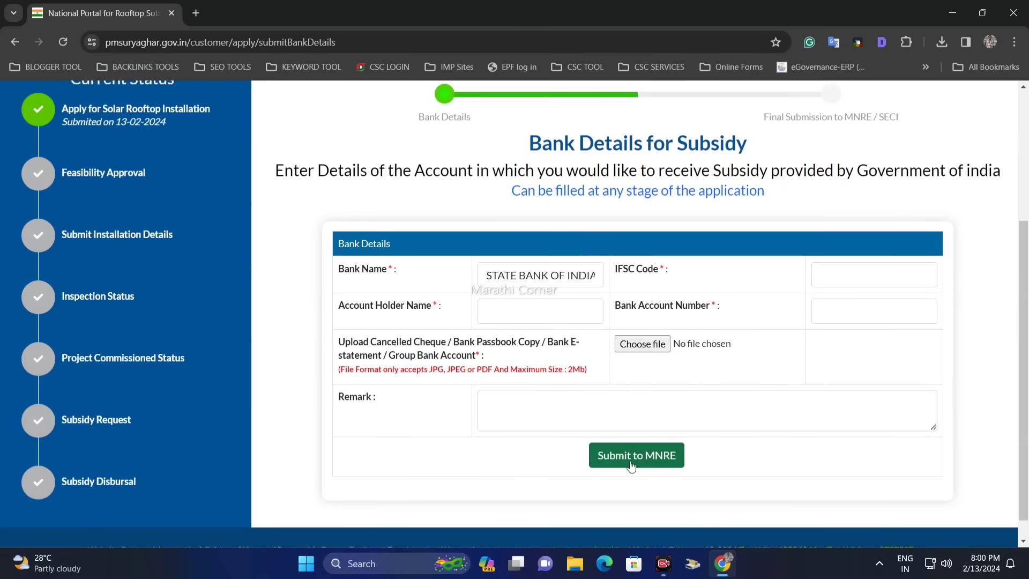
scroll(632, 465, up, 1)
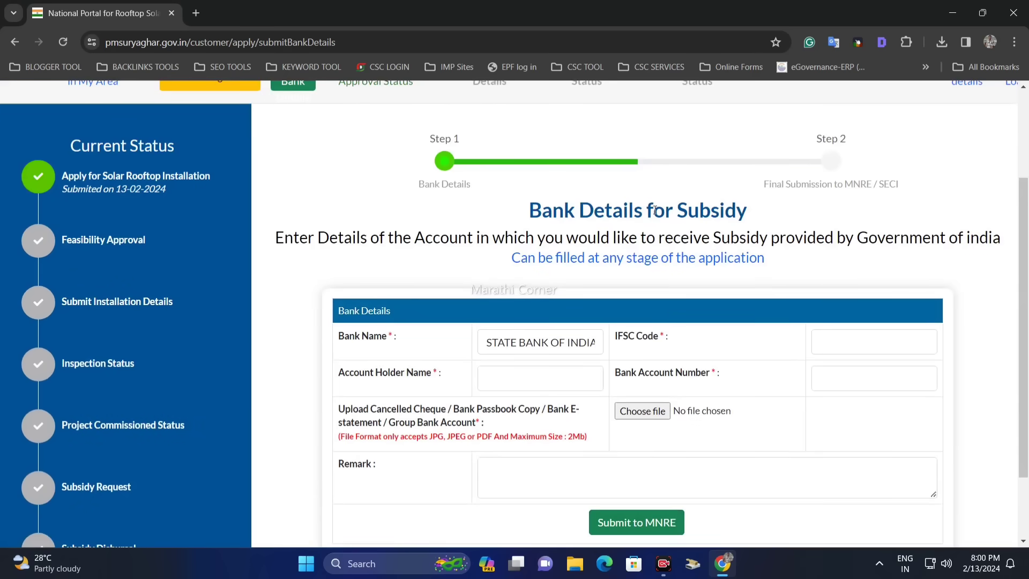
scroll(654, 213, up, 2)
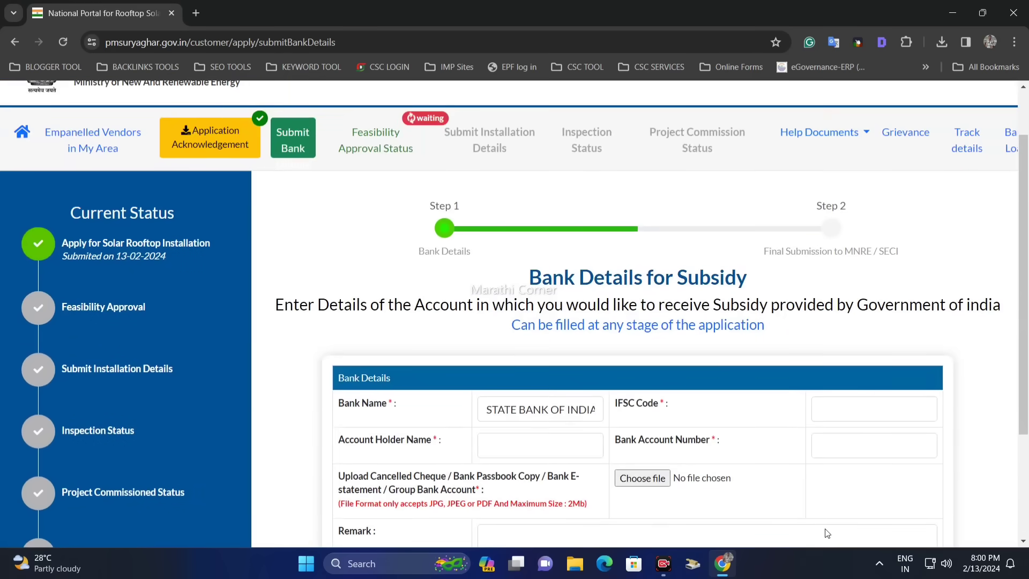
key(F5)
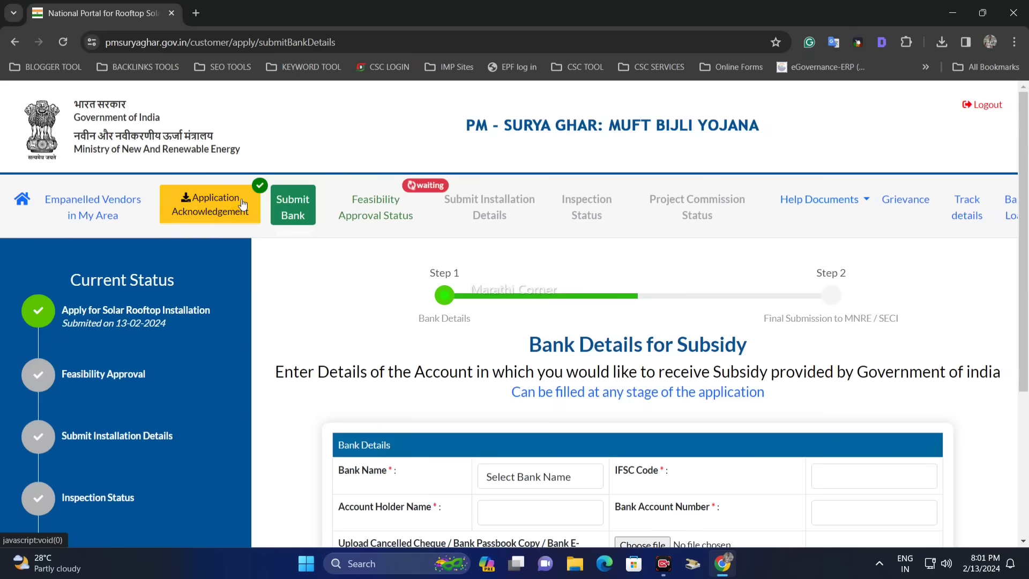
- Save the acknowledgement to the Desktop as application_acknowledgement.pdf and open it
click(225, 213)
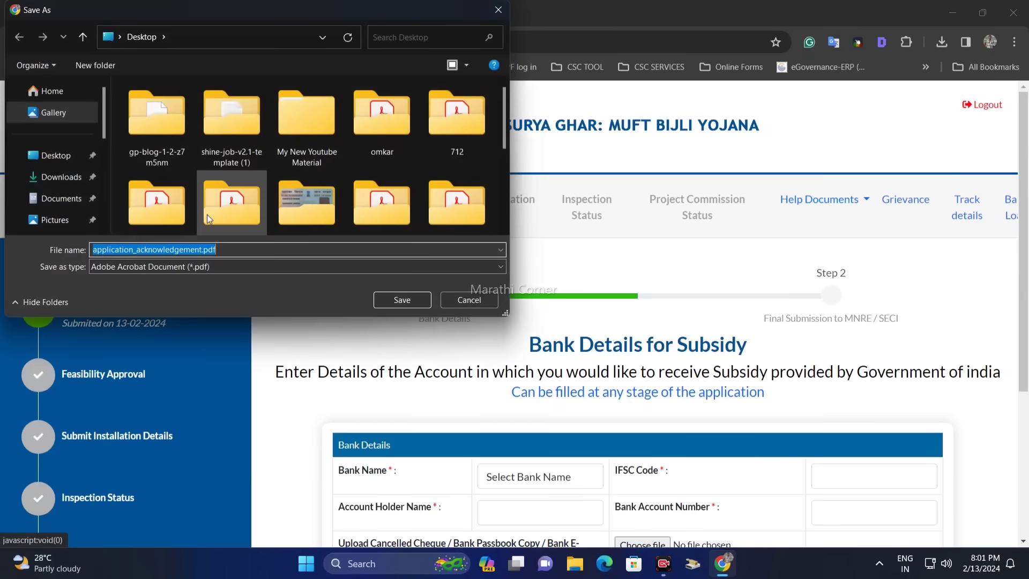
click(402, 299)
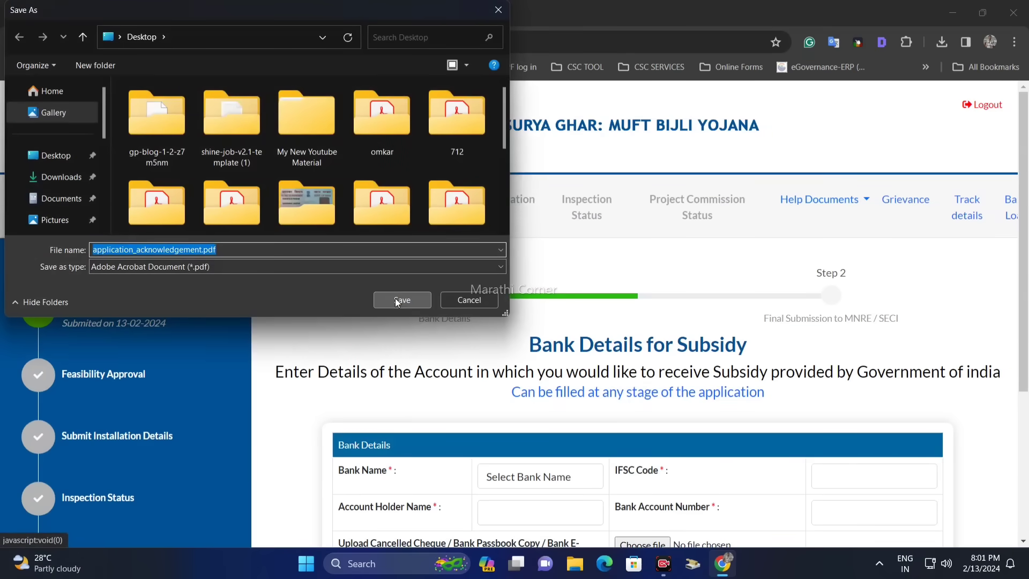
click(817, 76)
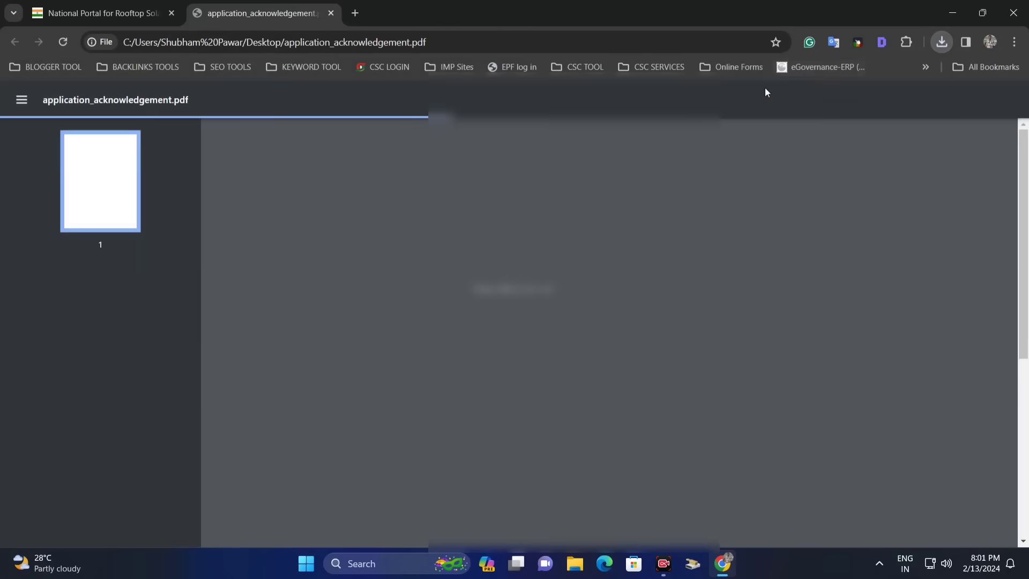
- Scroll through the acknowledgement PDF, then close it to return to the portal
scroll(609, 332, up, 3)
scroll(609, 332, down, 6)
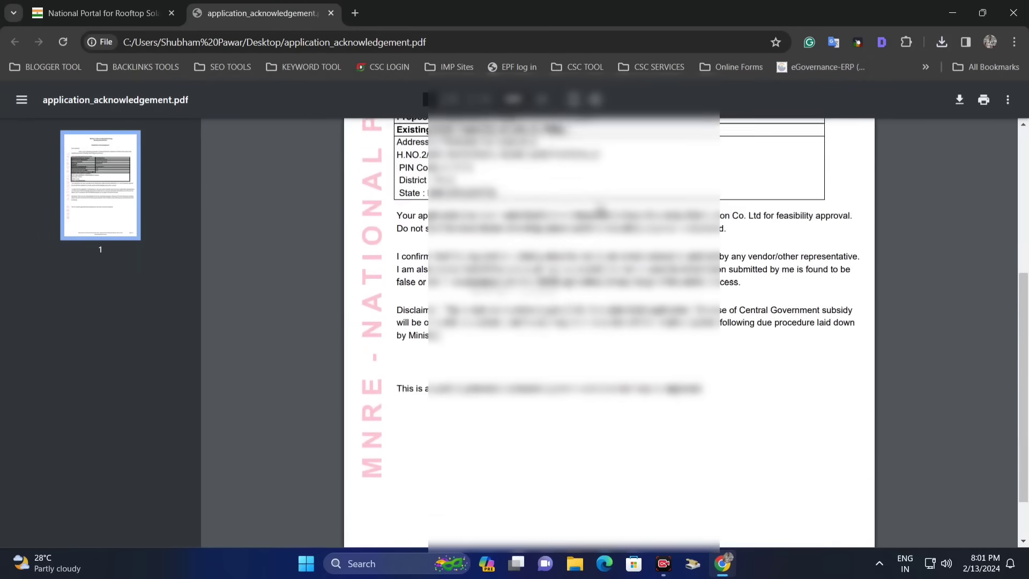
scroll(609, 332, up, 6)
scroll(496, 191, up, 1)
scroll(496, 191, down, 5)
scroll(496, 191, up, 6)
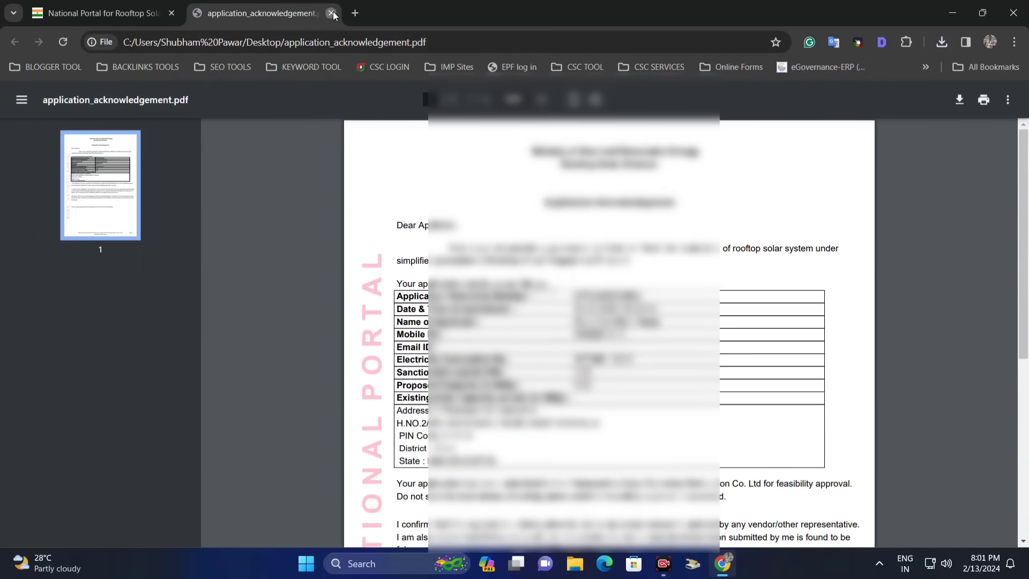
click(331, 13)
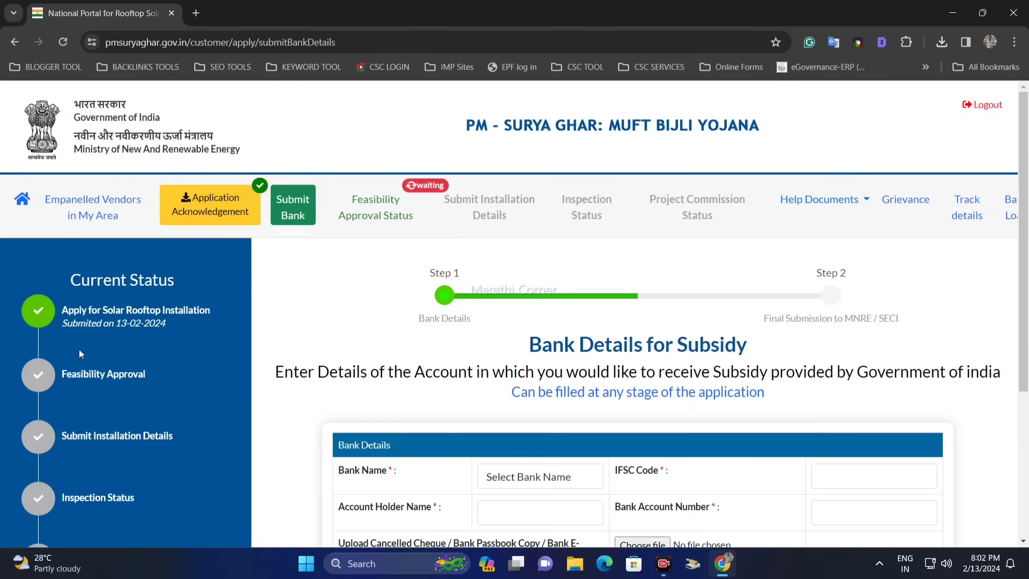
scroll(82, 331, down, 1)
scroll(81, 337, down, 3)
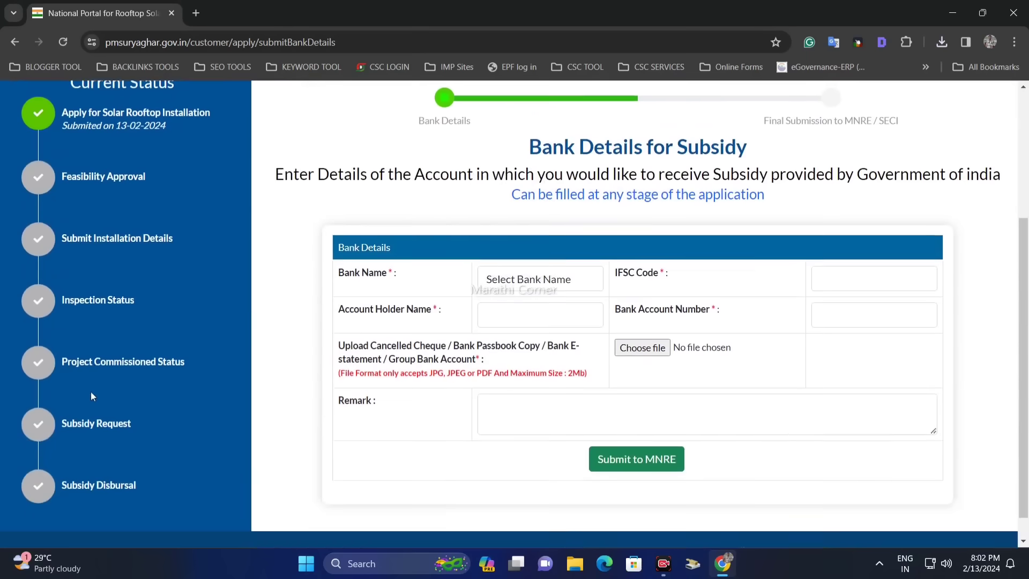
scroll(96, 429, up, 1)
scroll(91, 414, down, 1)
scroll(107, 348, up, 3)
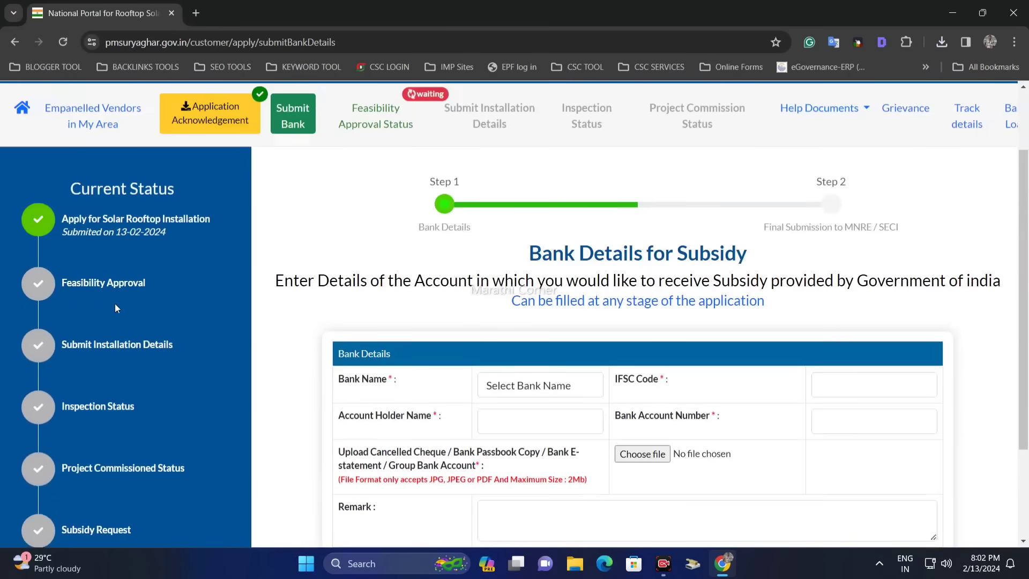
scroll(110, 318, down, 3)
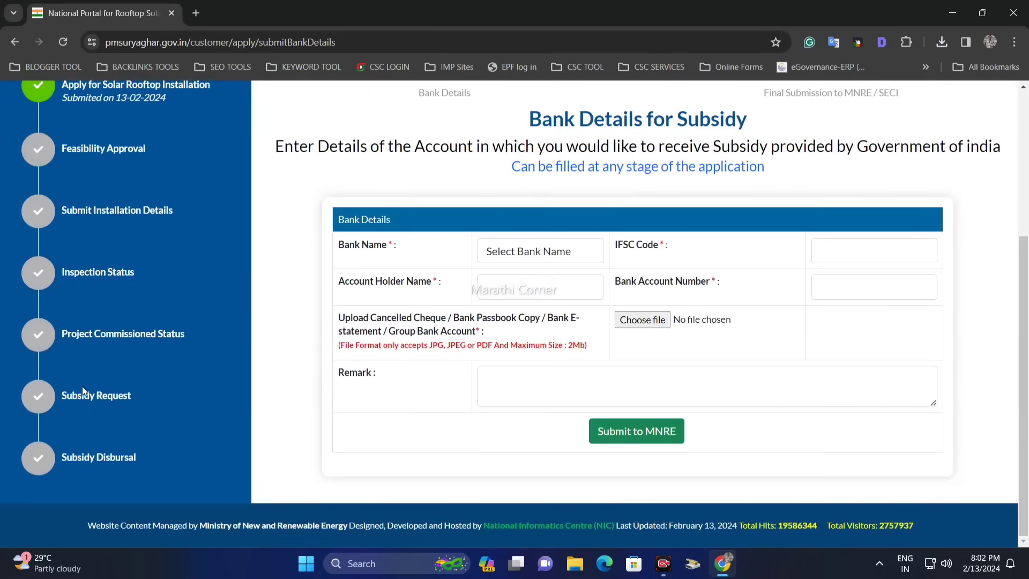
scroll(95, 308, up, 1)
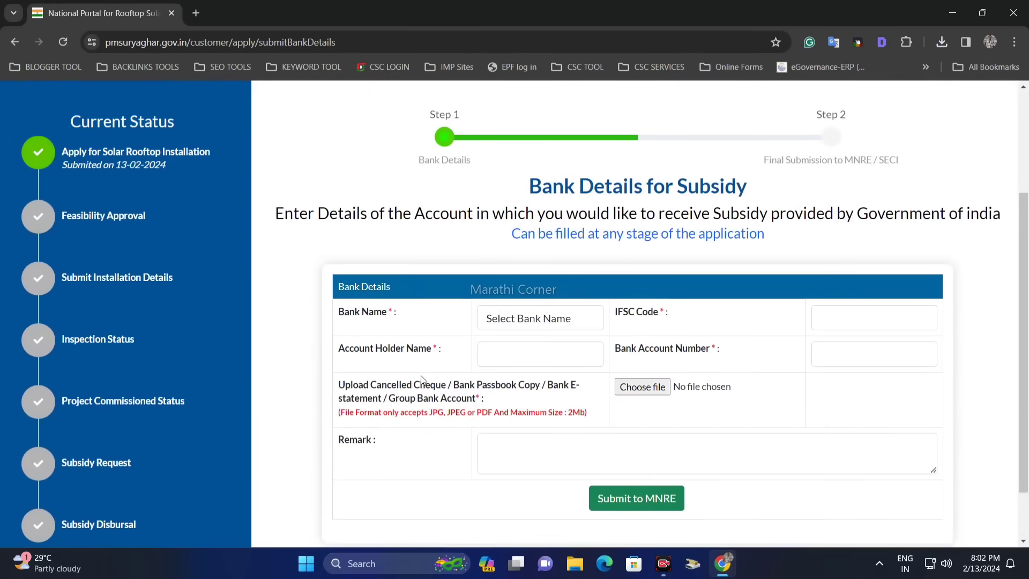
scroll(412, 436, up, 3)
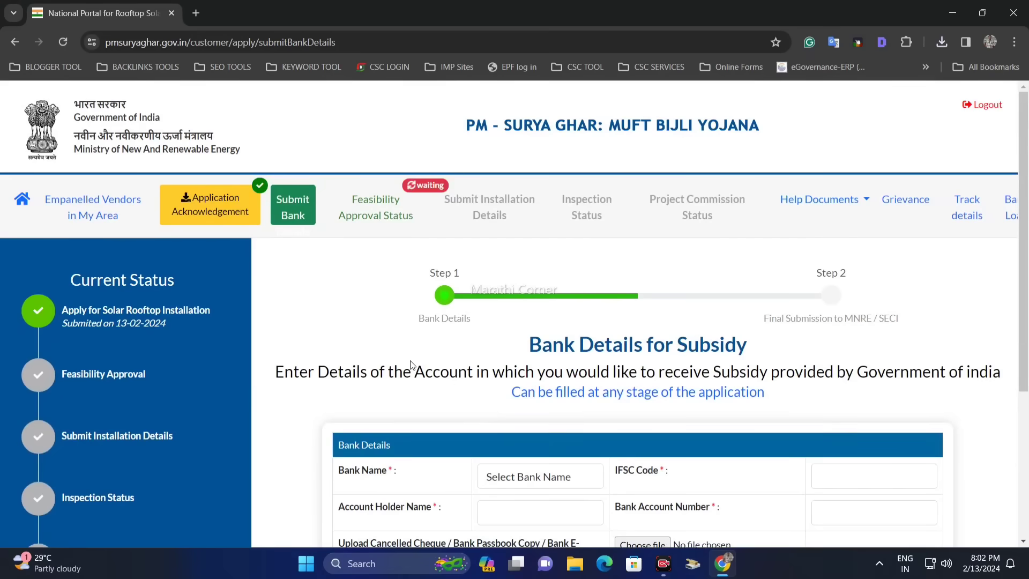